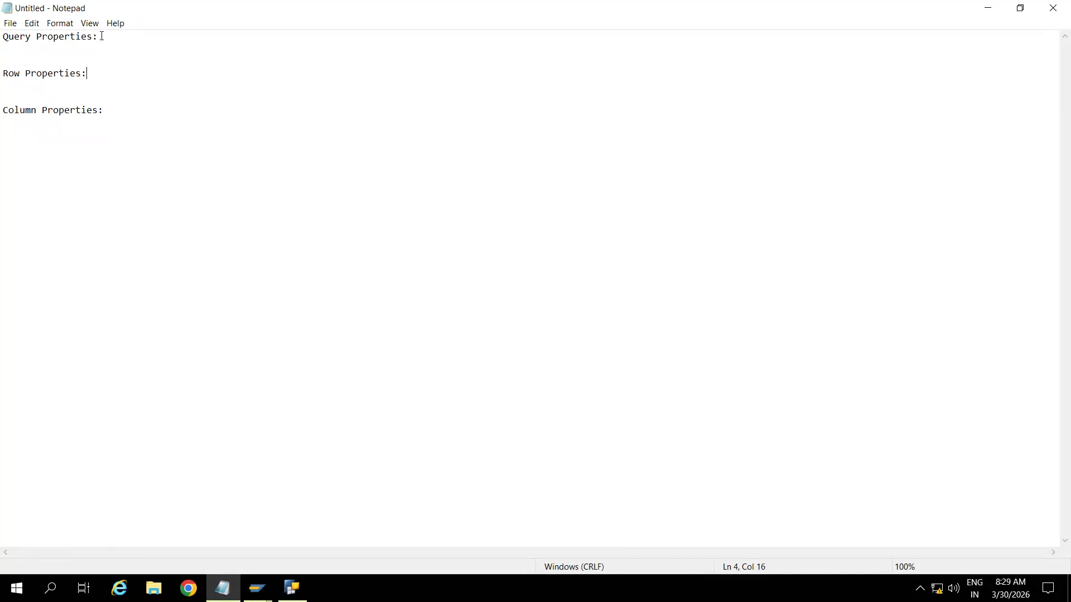
Step: Switch to BEx Query Designer, remove the Counter formula from the columns' Key Figures structure and save the query
left_click(292, 585)
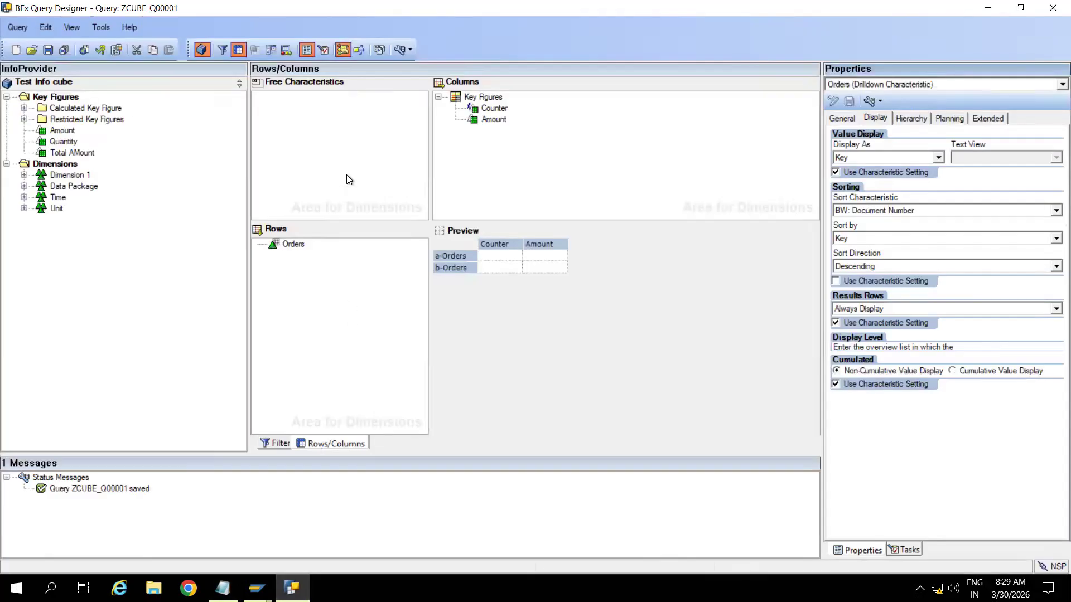
left_click(494, 110)
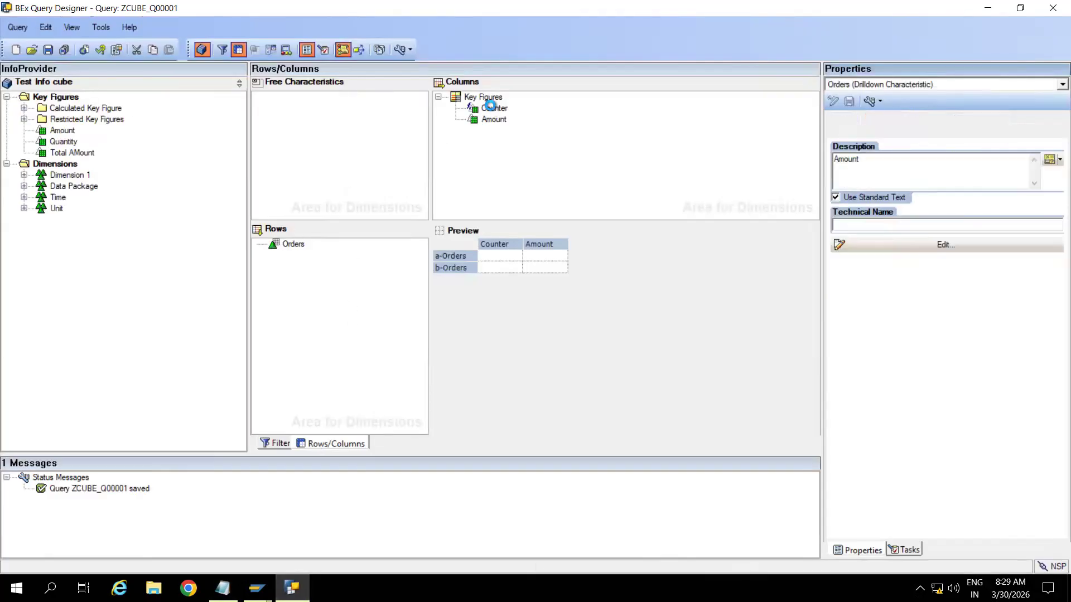
right_click(497, 110)
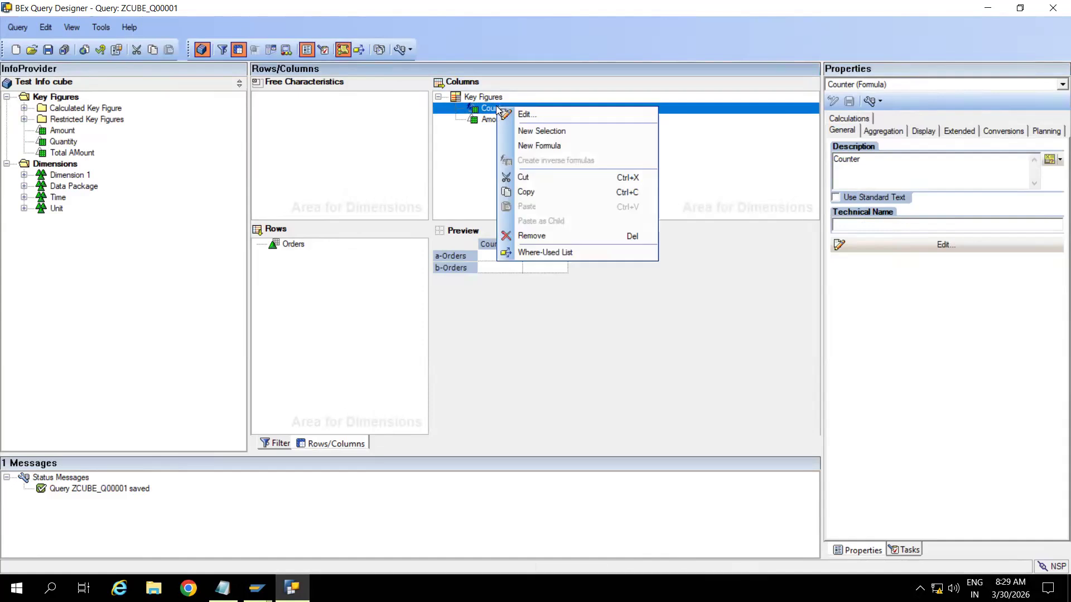
left_click(527, 235)
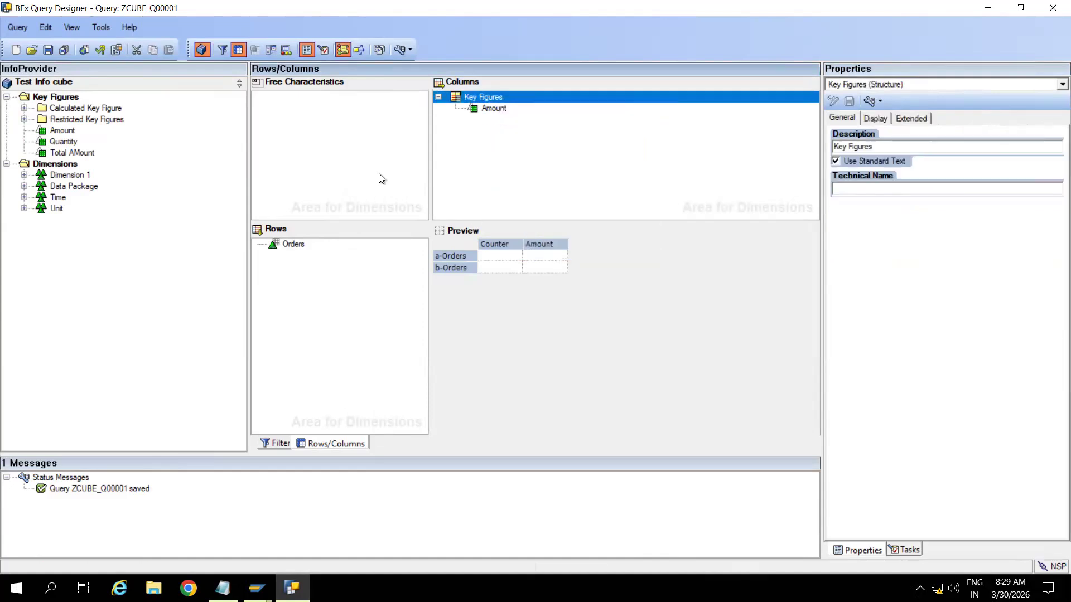
left_click(48, 49)
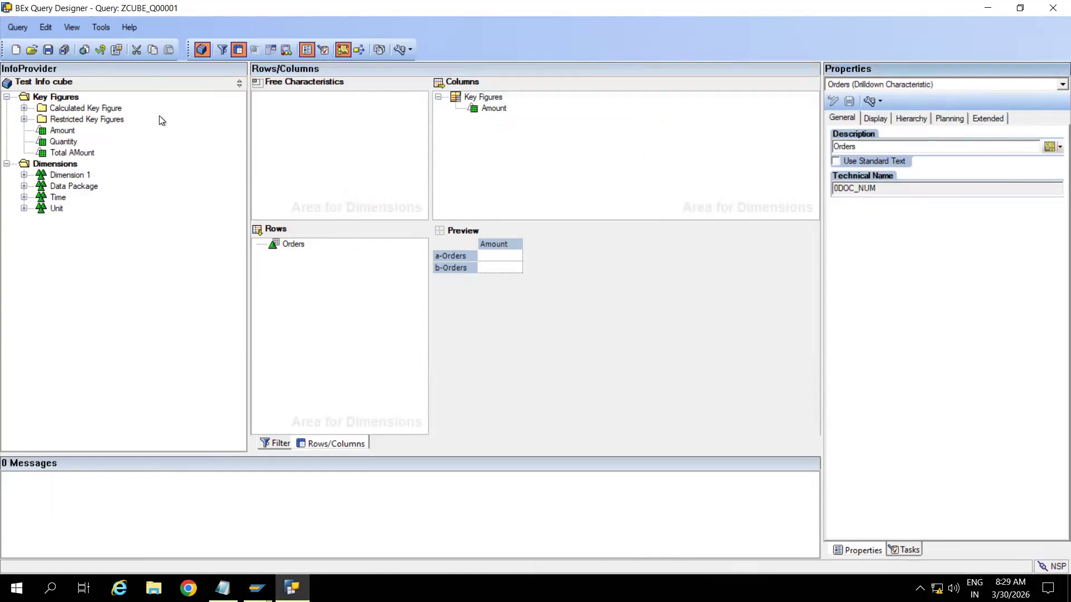
Step: Show the query's general properties, review its InfoProvider, and copy the technical name ZCUBE_Q00001
left_click(116, 50)
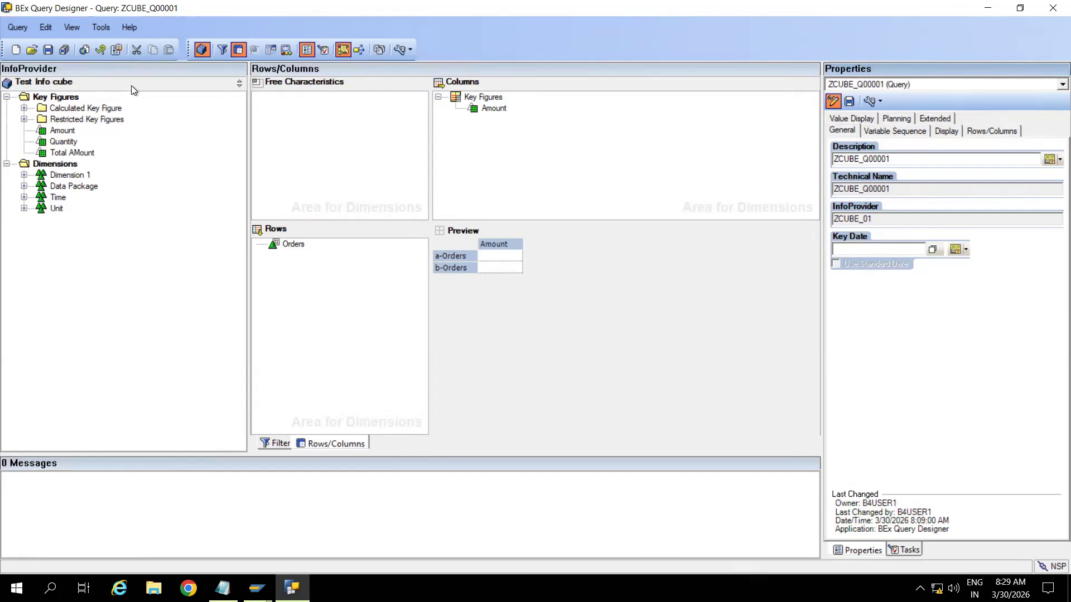
left_click(115, 51)
left_click_drag(901, 190, 819, 194)
left_click_drag(878, 217, 817, 221)
left_click(885, 219)
left_click_drag(871, 219, 824, 219)
left_click(881, 219)
double_click(893, 219)
left_click_drag(896, 188, 819, 207)
key("ctrl+c")
Step: Switch to the SAP Query Monitor and load the query ZCUBE_Q00001 in place of the existing query entry
left_click(256, 587)
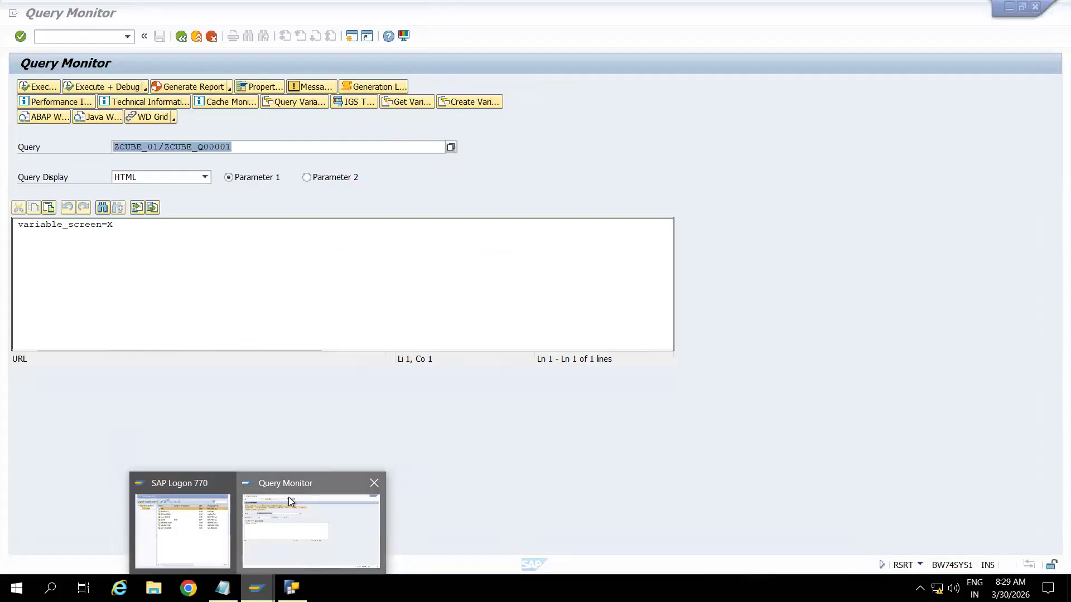
left_click(289, 497)
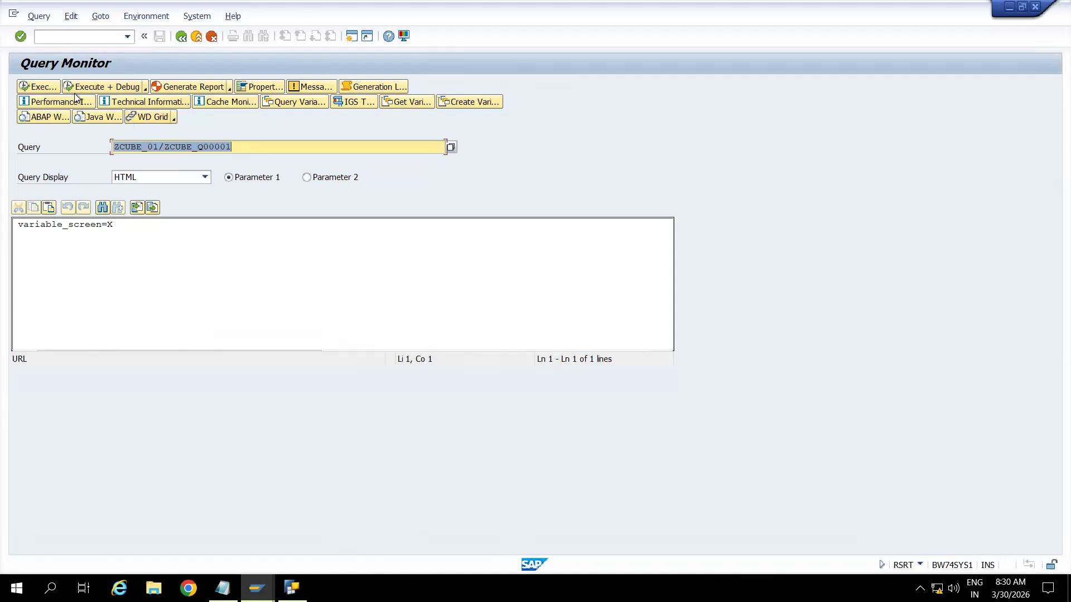
key("Delete")
key("ctrl+v")
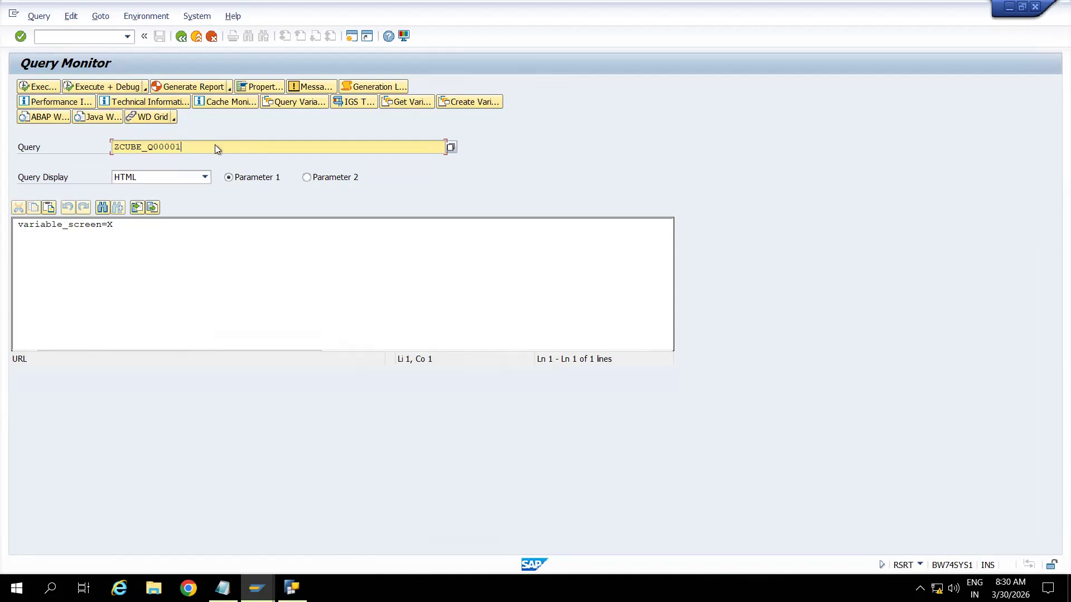
key("Return")
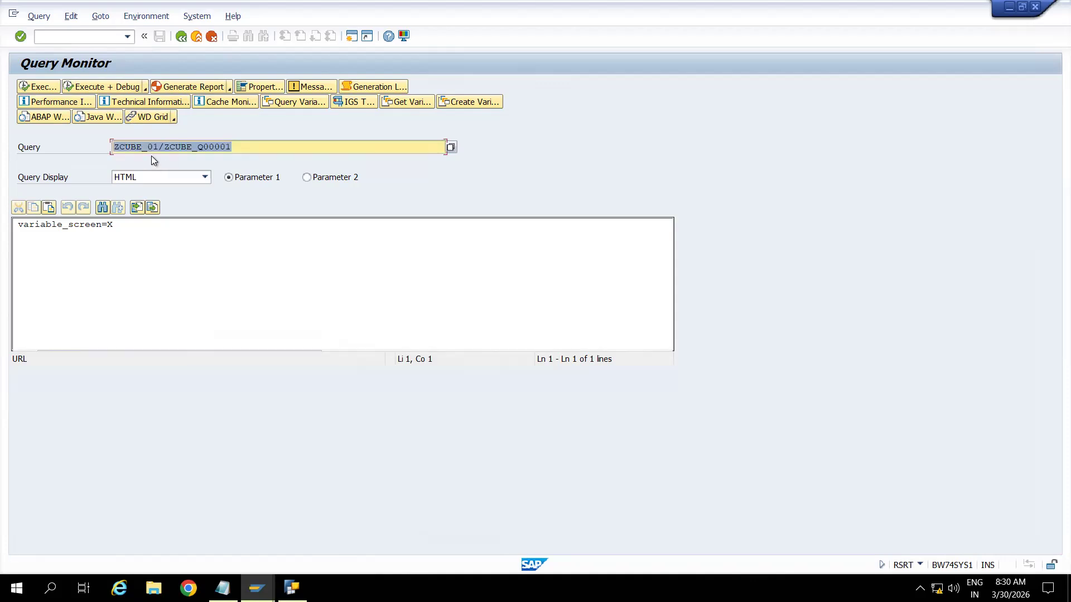
Step: Check the InfoProvider against the properties in BEx Query Designer and copy ZCUBE_01 from the Query Monitor entry
left_click(251, 147)
left_click_drag(159, 147, 99, 150)
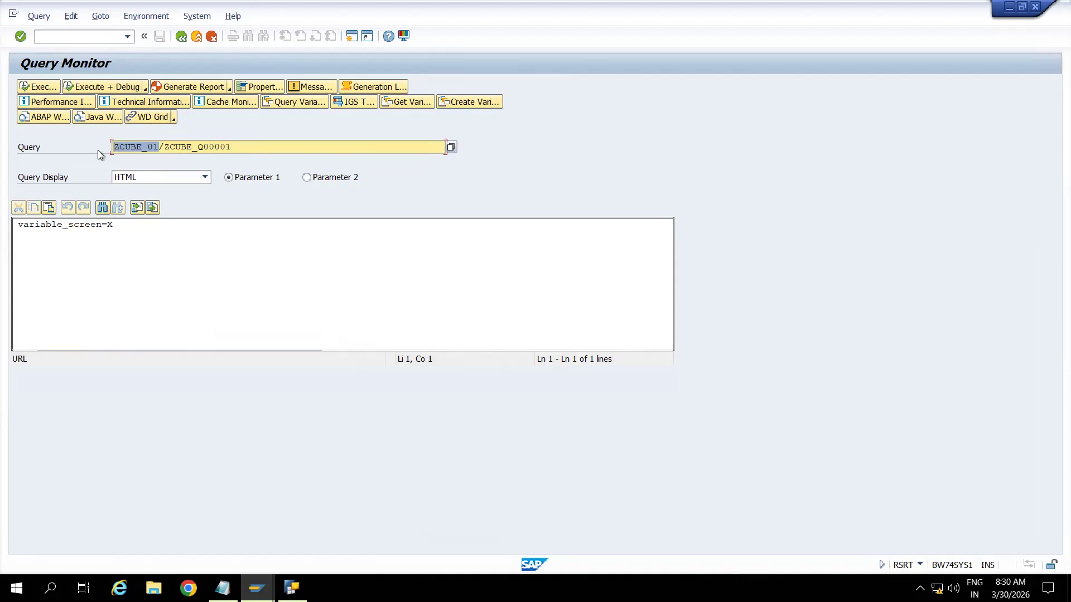
key("alt+Tab")
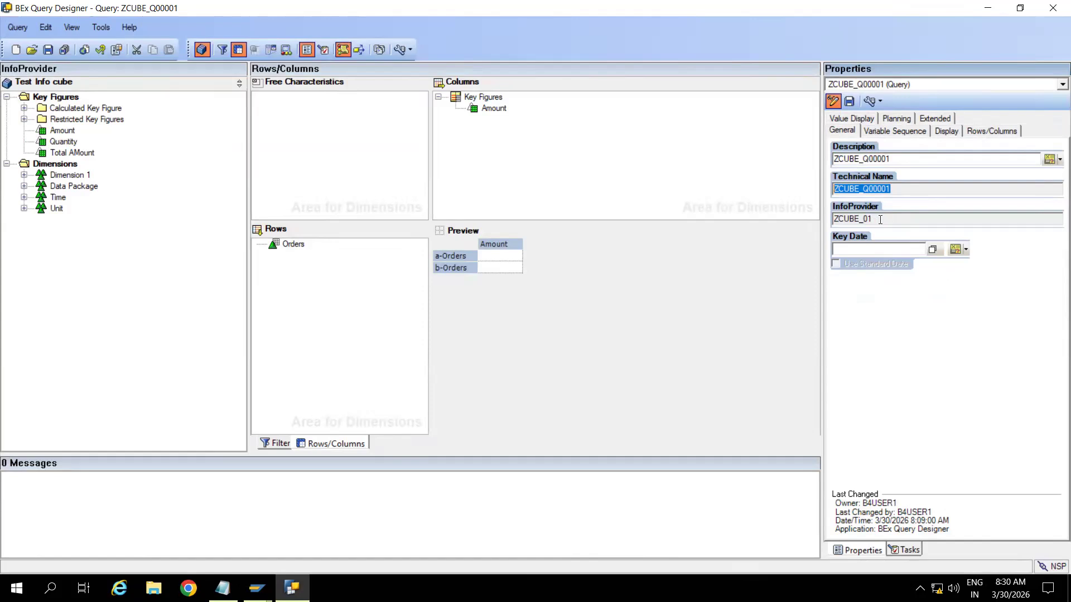
key("alt+Tab")
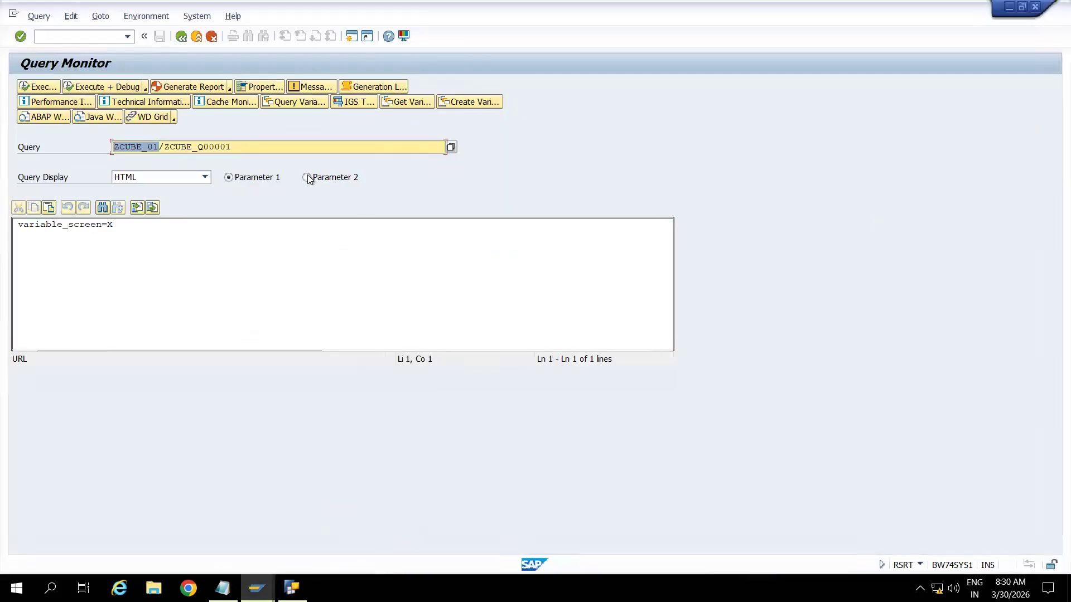
left_click(237, 151)
left_click_drag(159, 145, 102, 152)
key("ctrl+c")
left_click(101, 153)
Step: Open transaction RSA1 in a new session with /orsa1 and dismiss the information message
left_click(55, 38)
type("/orsa1")
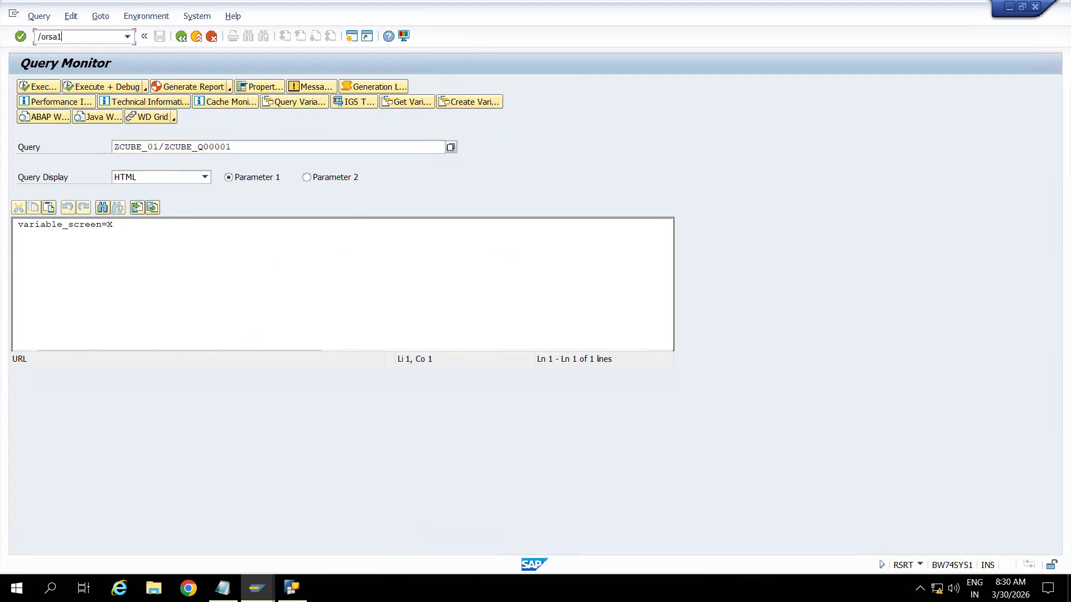
key("Return")
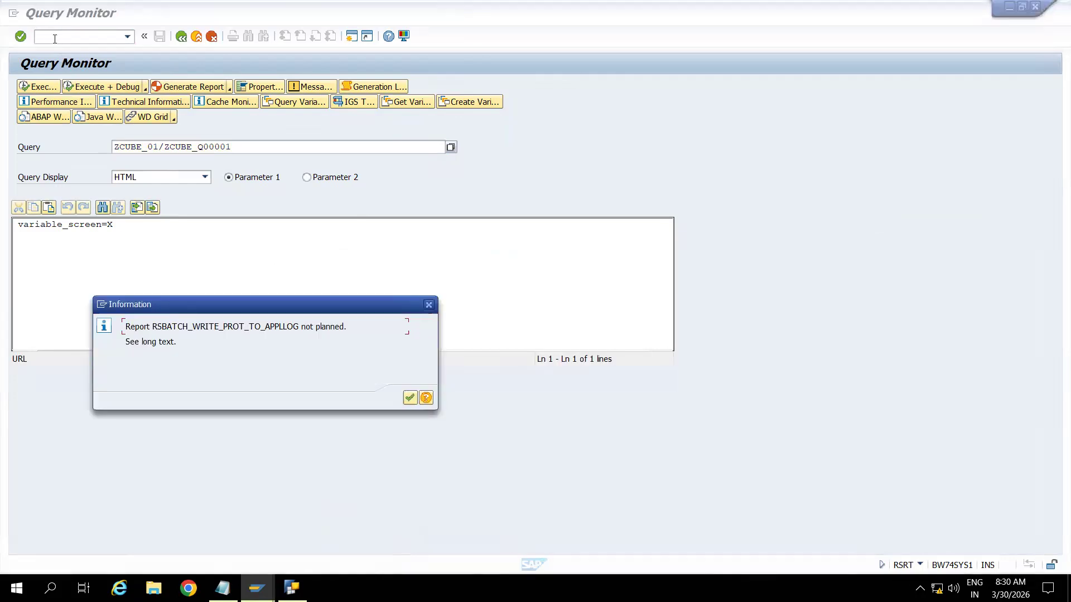
left_click(409, 398)
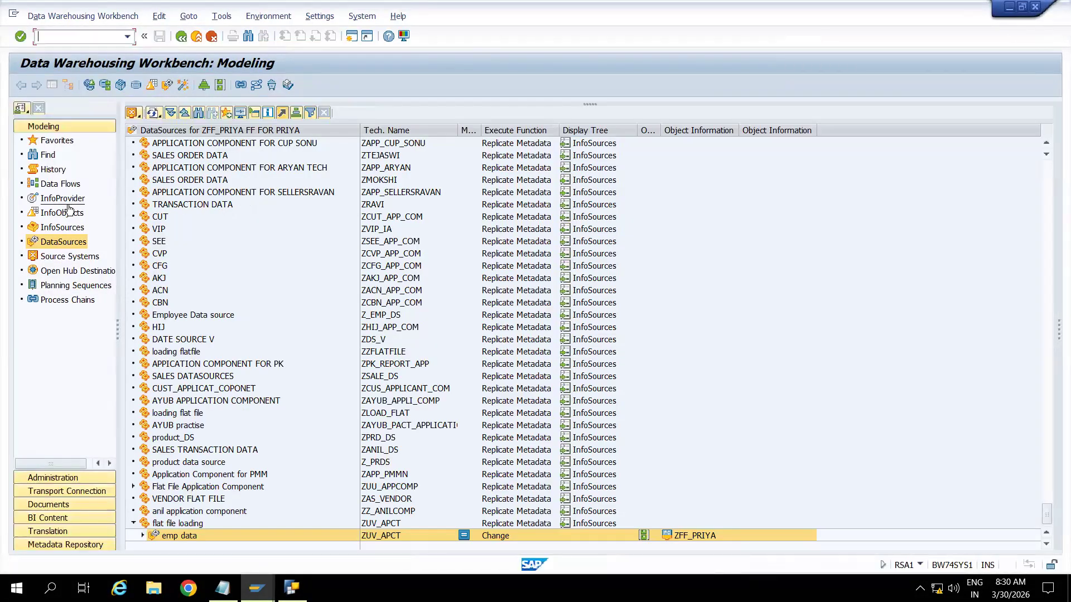
Step: Search the InfoProvider tree in the Modeling workbench for ZCUBE_01
left_click(66, 201)
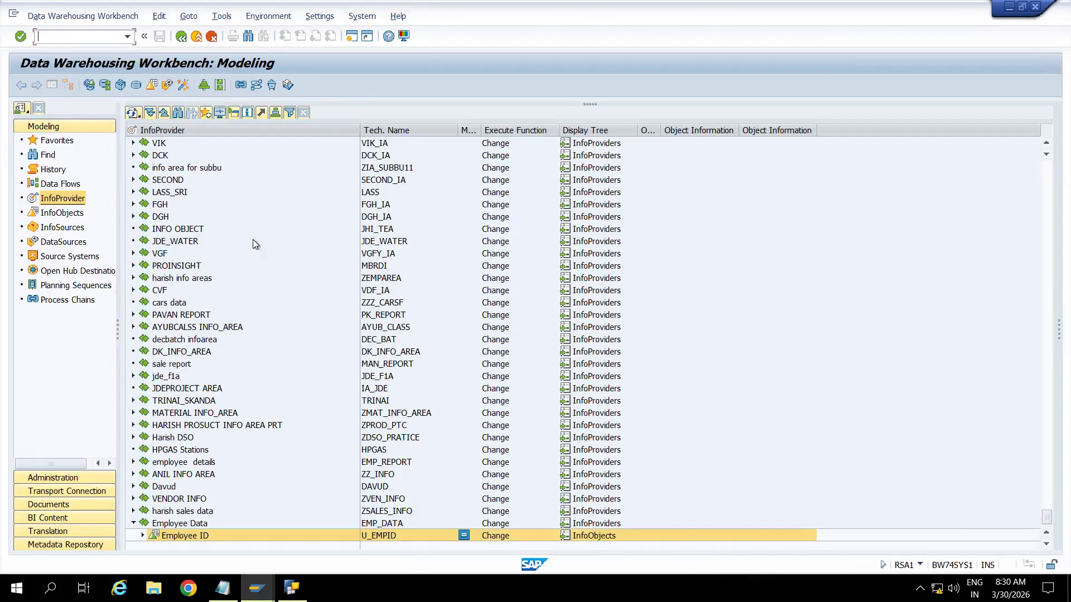
left_click(177, 112)
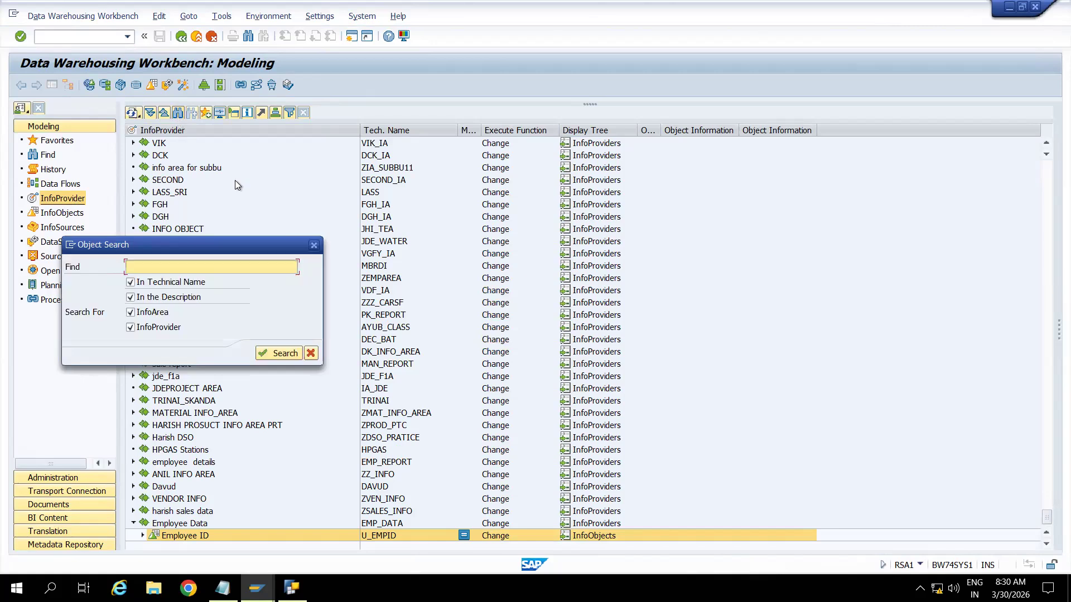
key("ctrl+v")
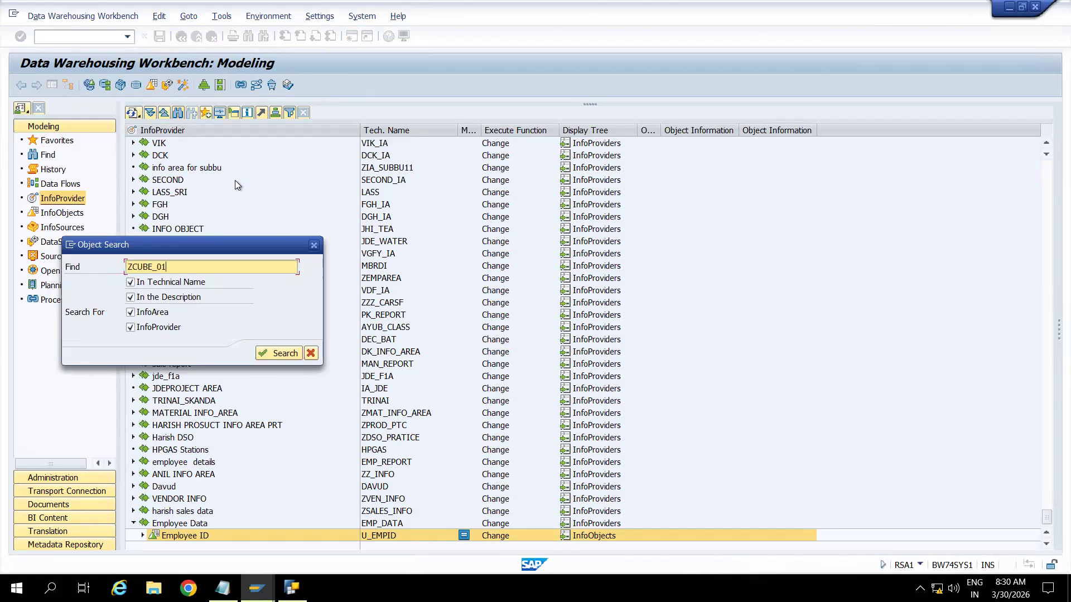
key("Return")
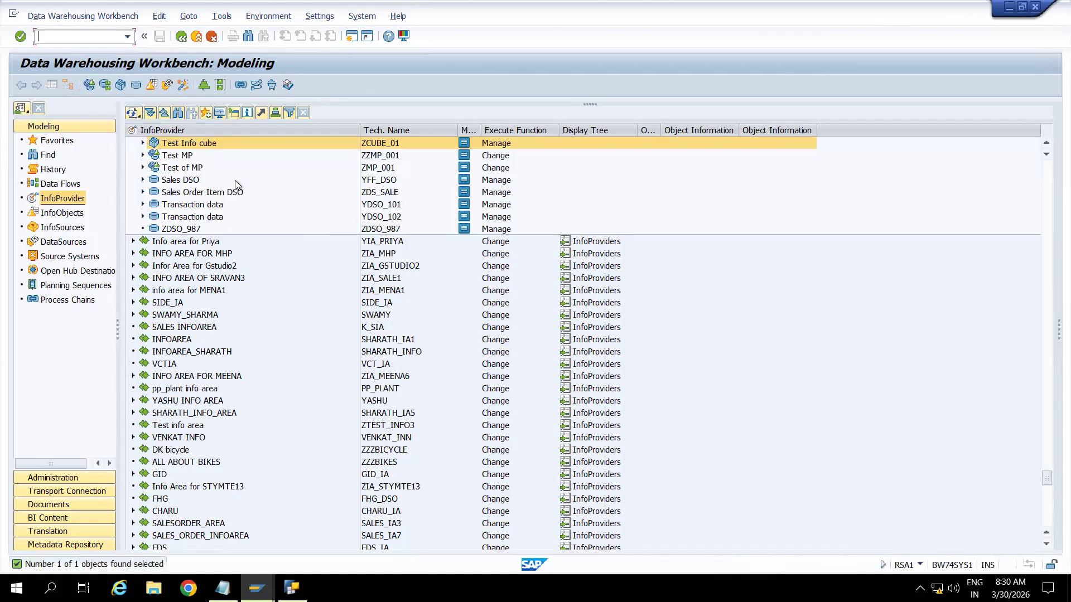
Step: Expand the Test Info cube's data flow through its transformations and DSO YDSO_101 down to the InfoPackage of ZDS_TD_01
left_click(144, 143)
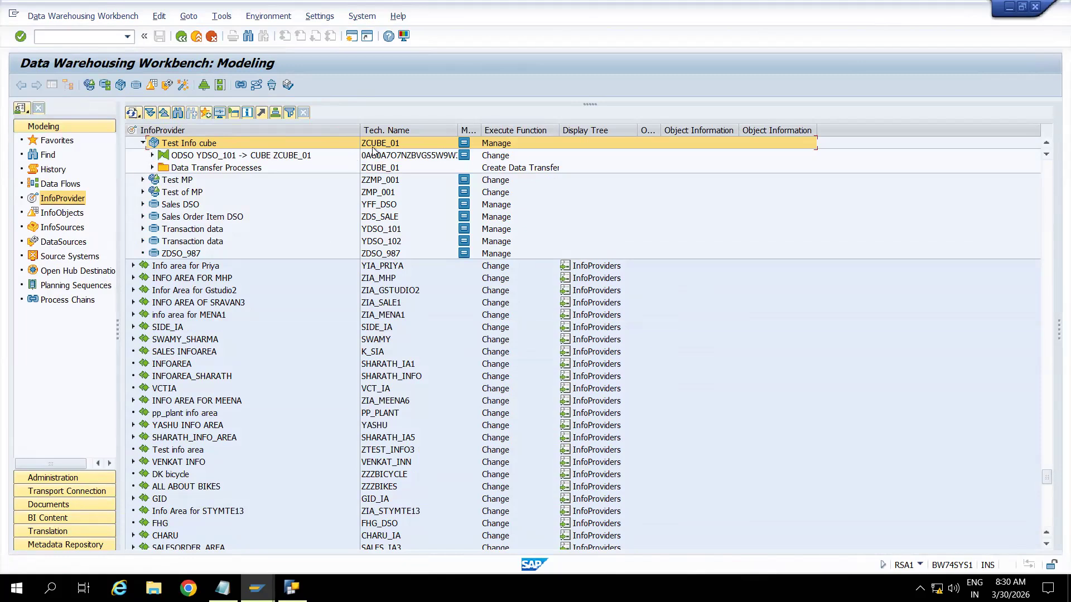
left_click(152, 156)
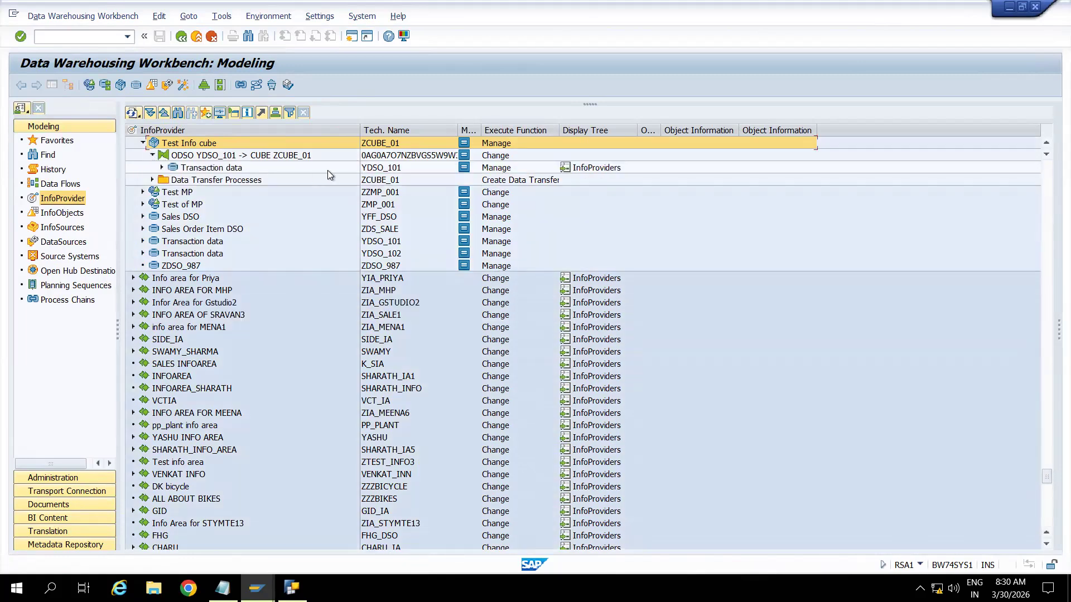
left_click(381, 169)
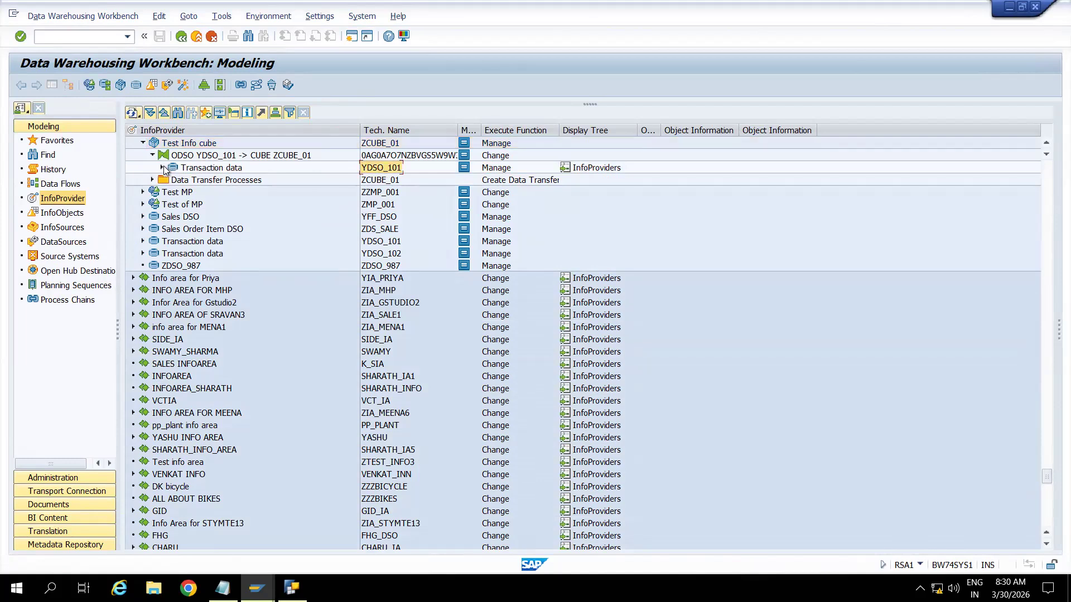
left_click(162, 168)
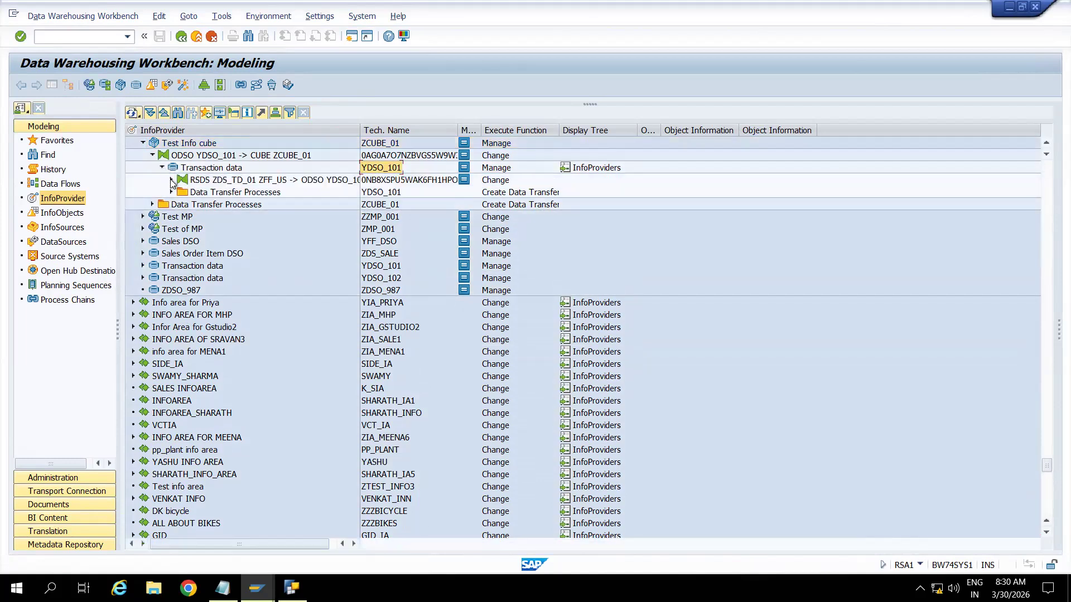
left_click(172, 179)
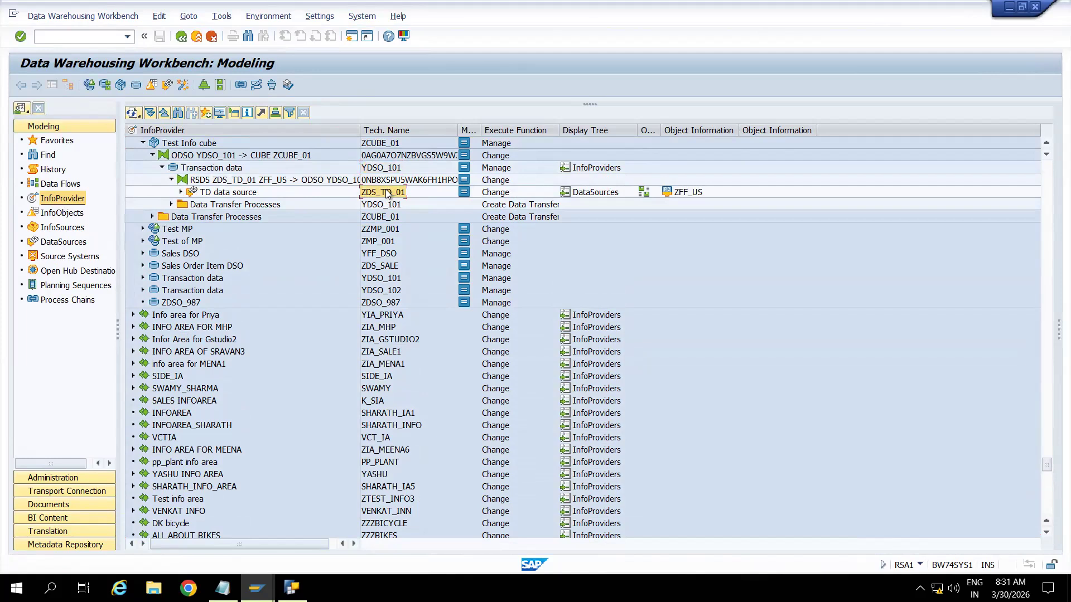
left_click(180, 192)
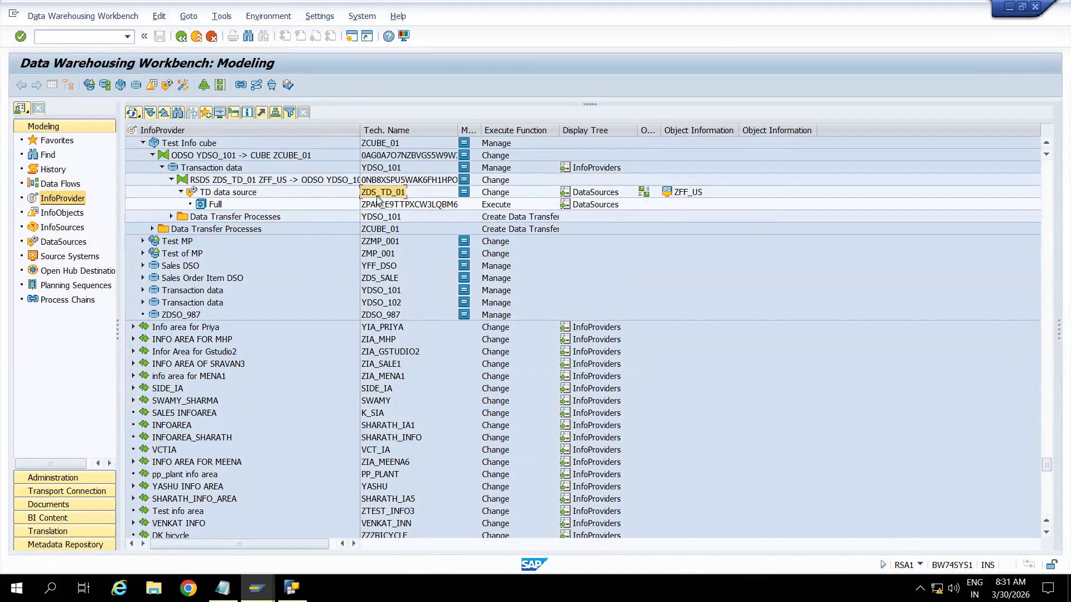
Step: Trace the load path from data source ZDS_TD_01 through YDSO_101 to ZCUBE_01 and view the data source's available actions
left_click(370, 167, "ctrl")
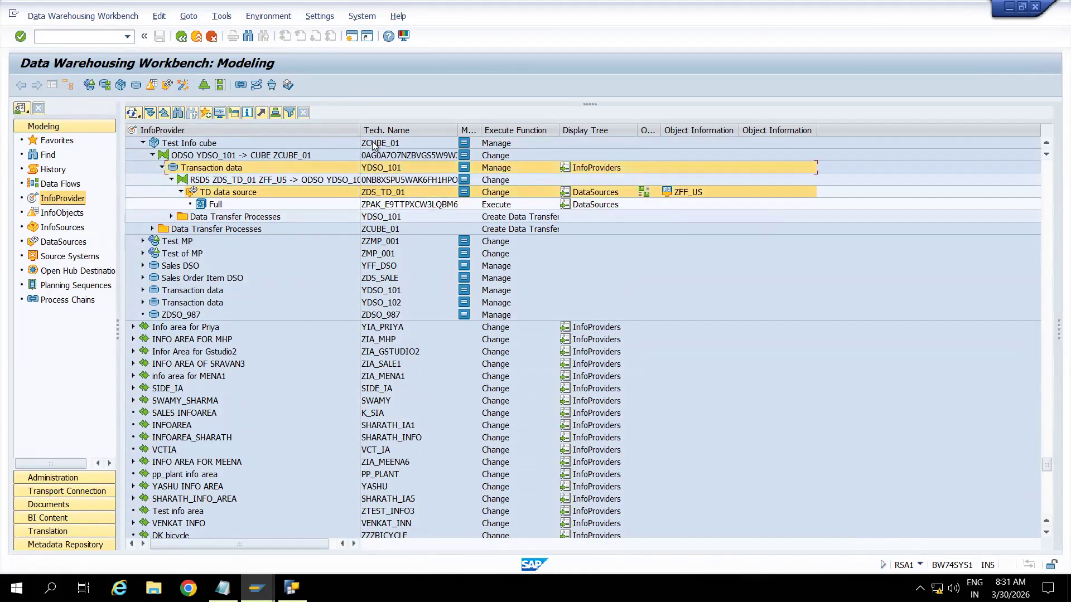
left_click(373, 142, "ctrl")
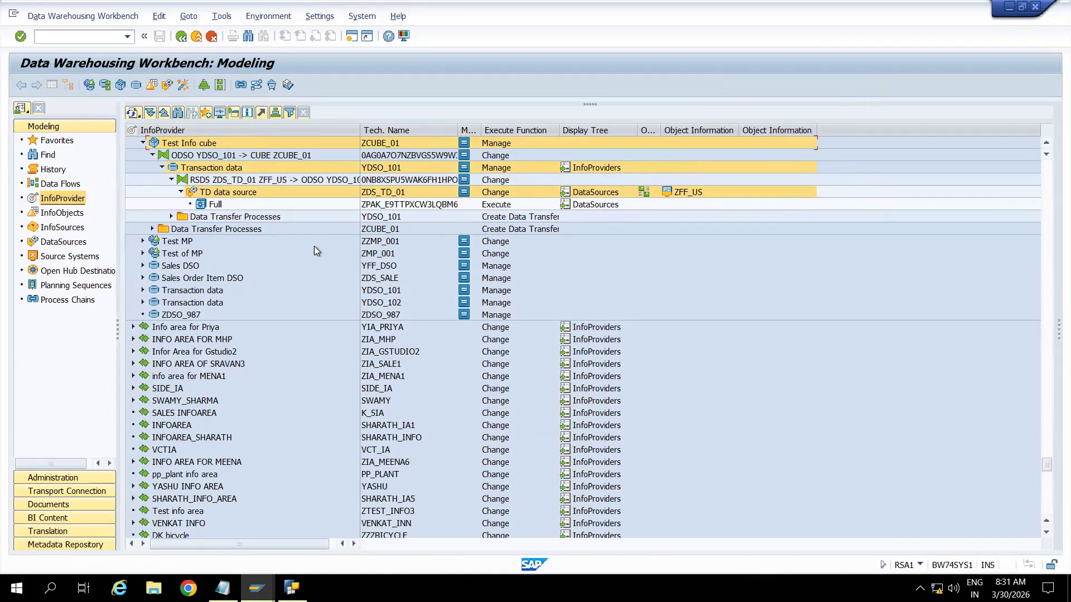
left_click(292, 243)
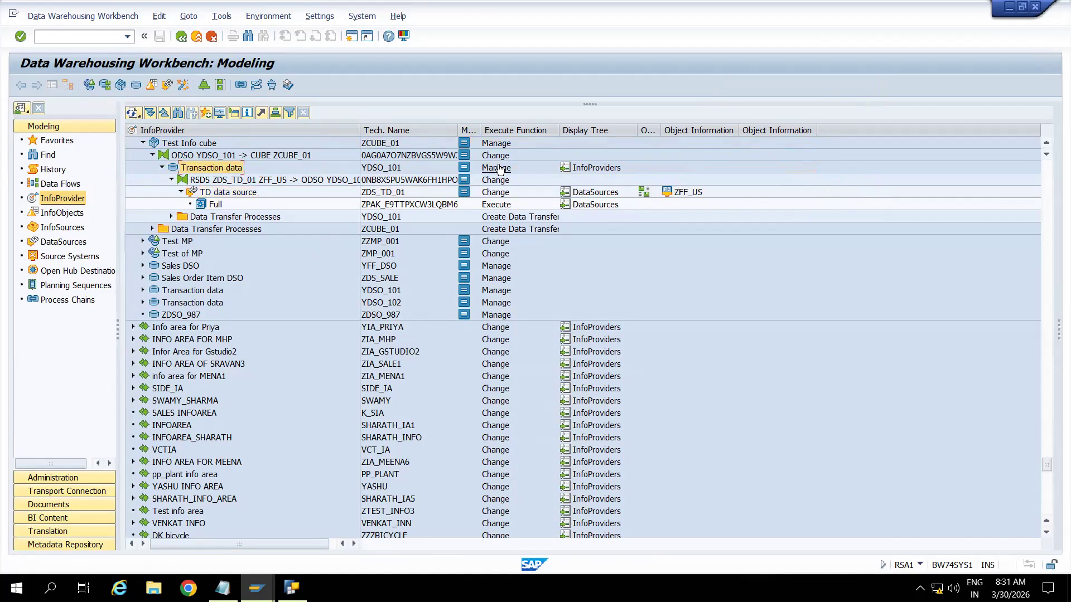
right_click(220, 193)
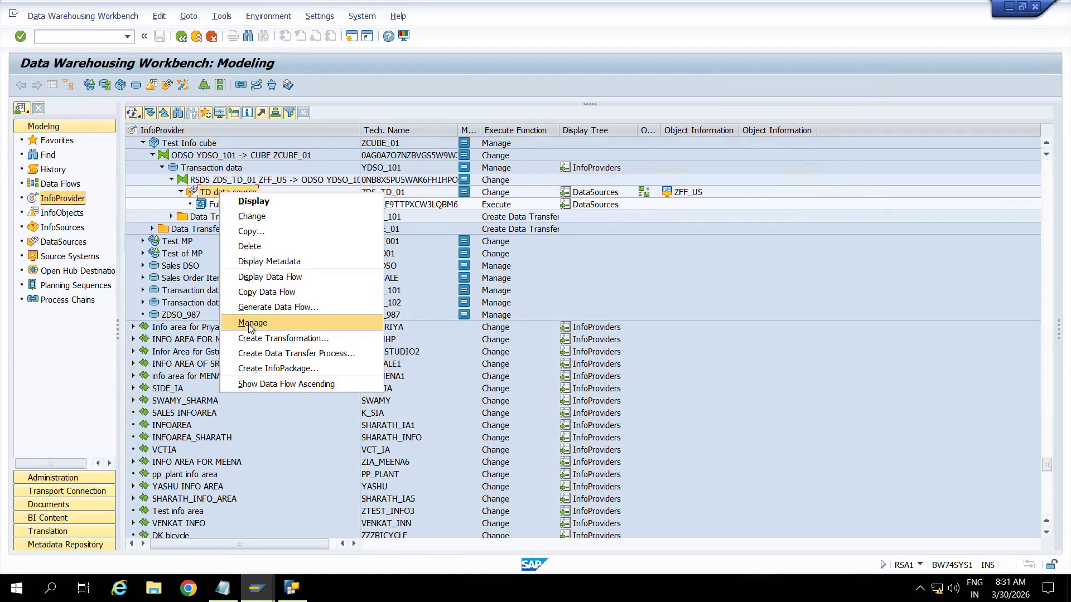
left_click(158, 195)
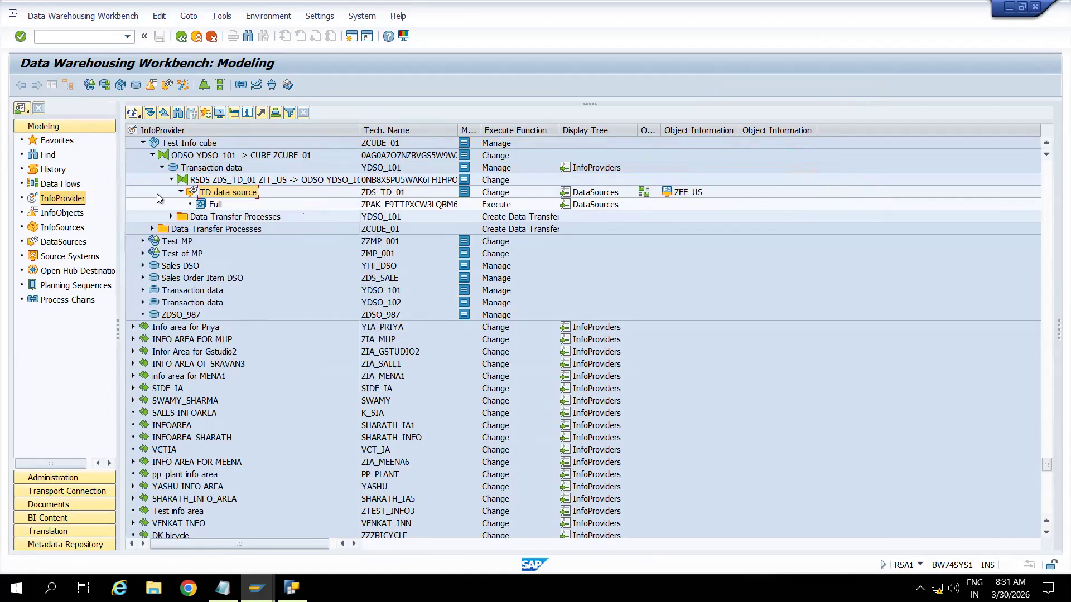
left_click(153, 155)
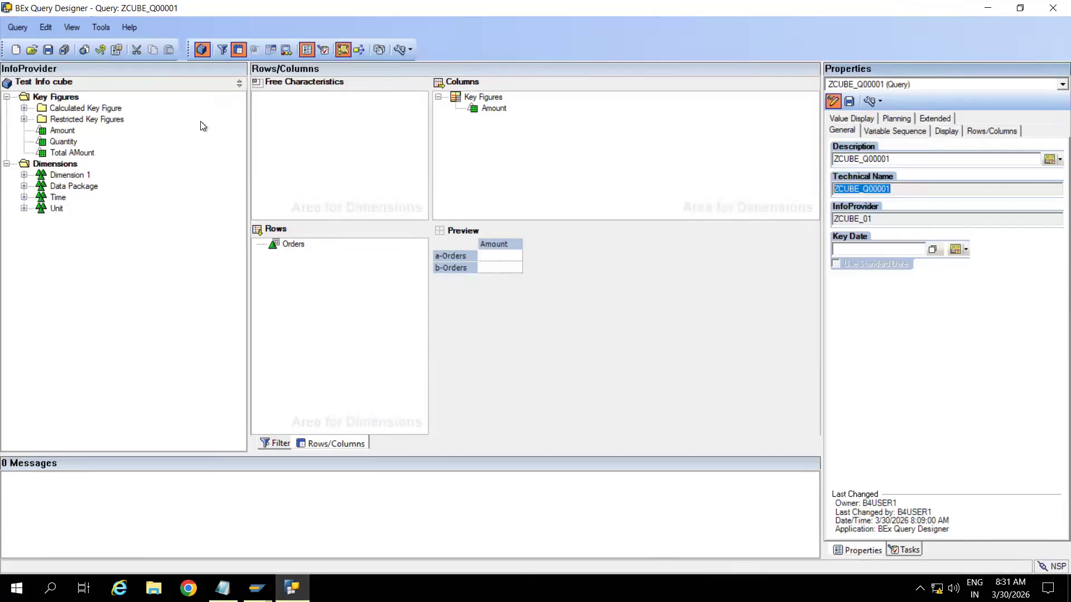
Step: Switch to BEx Query Designer and allow external access to the query by OLE DB for OLAP in its extended properties
left_click(116, 50)
left_click(993, 133)
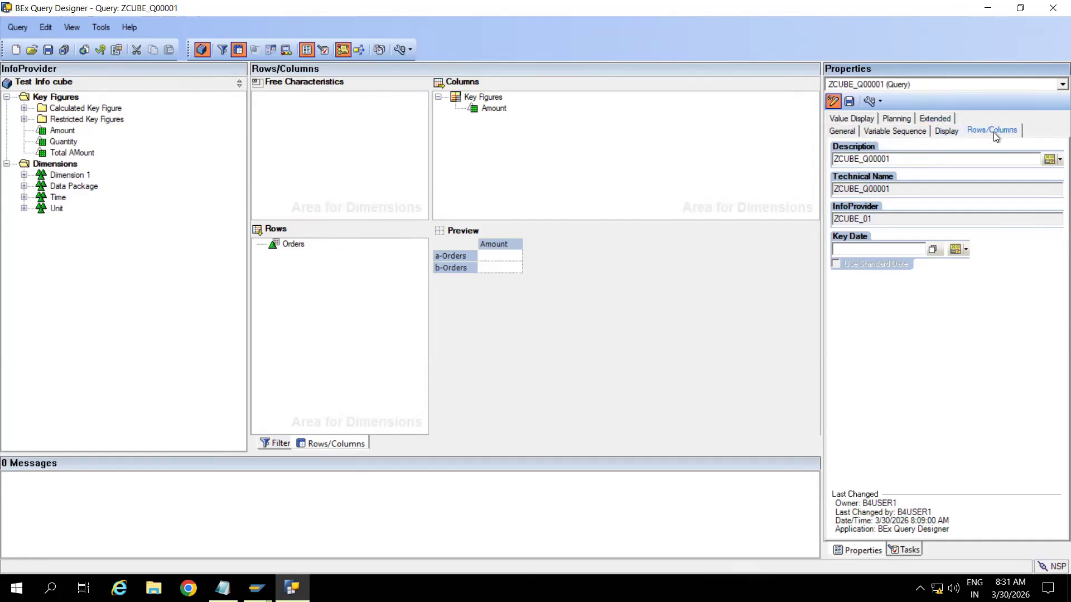
left_click(941, 119)
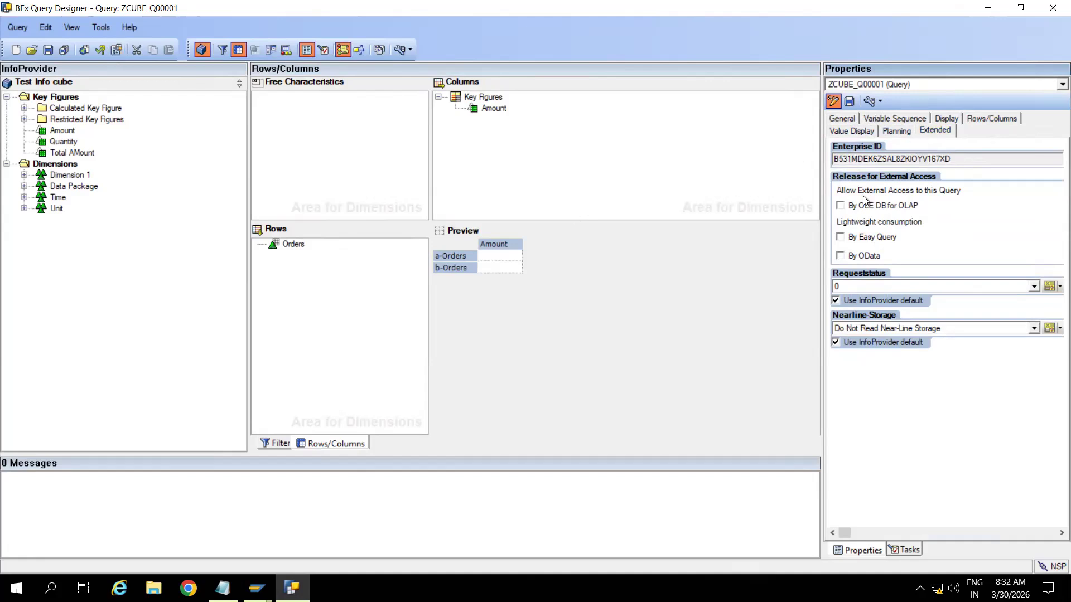
left_click(841, 206)
Step: Switch to Notepad and write "1)identify the bex query name and info provider" under the Query Properties heading
key("alt+Tab")
key("alt+Tab")
left_click(222, 589)
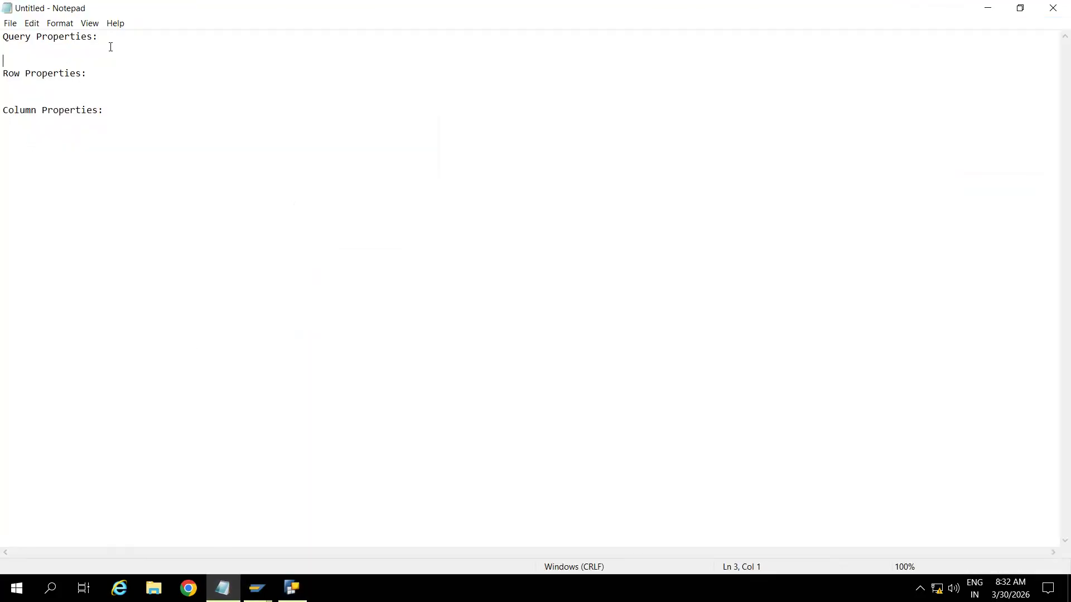
key("Return")
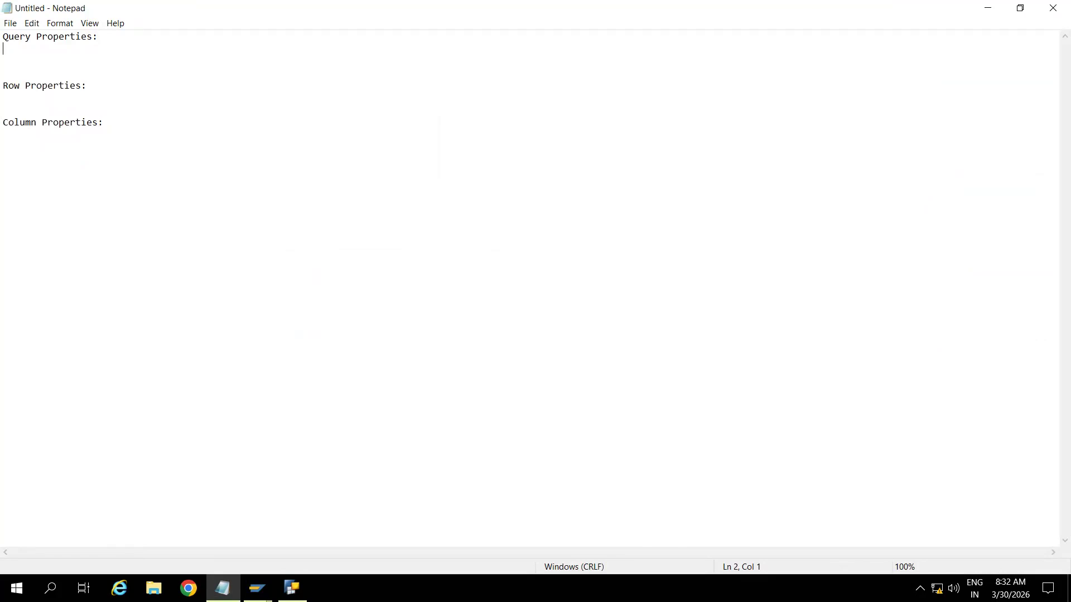
type("1)identify the bex query name an")
type("d ")
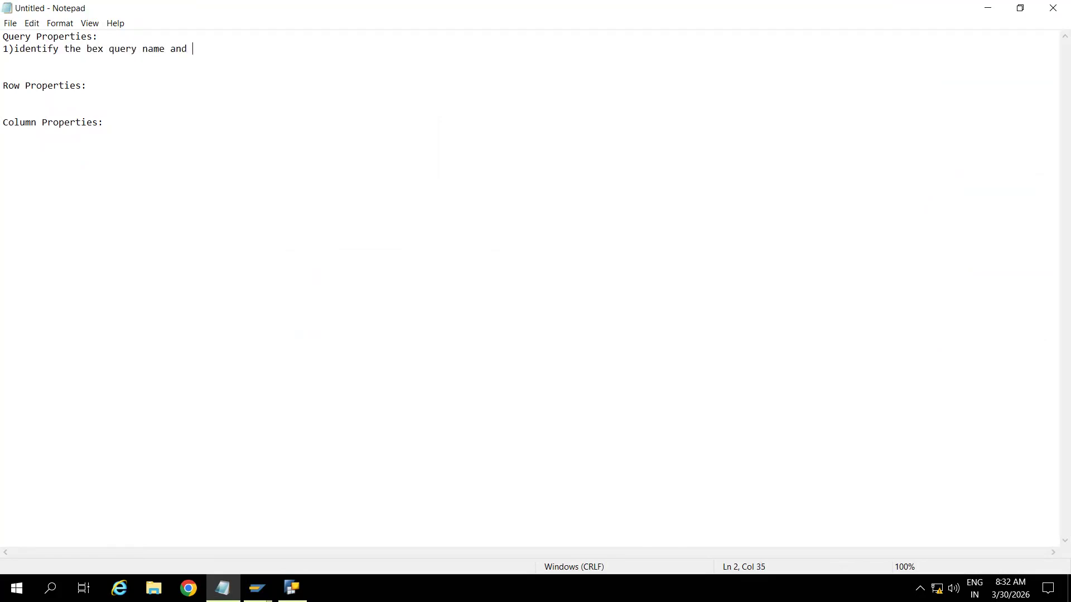
type("info provider")
Step: Add the line "generally in the real time most of cases, developers will create bex query on Multi Provider or composite provider" below point 1
key("Return")
type("gener")
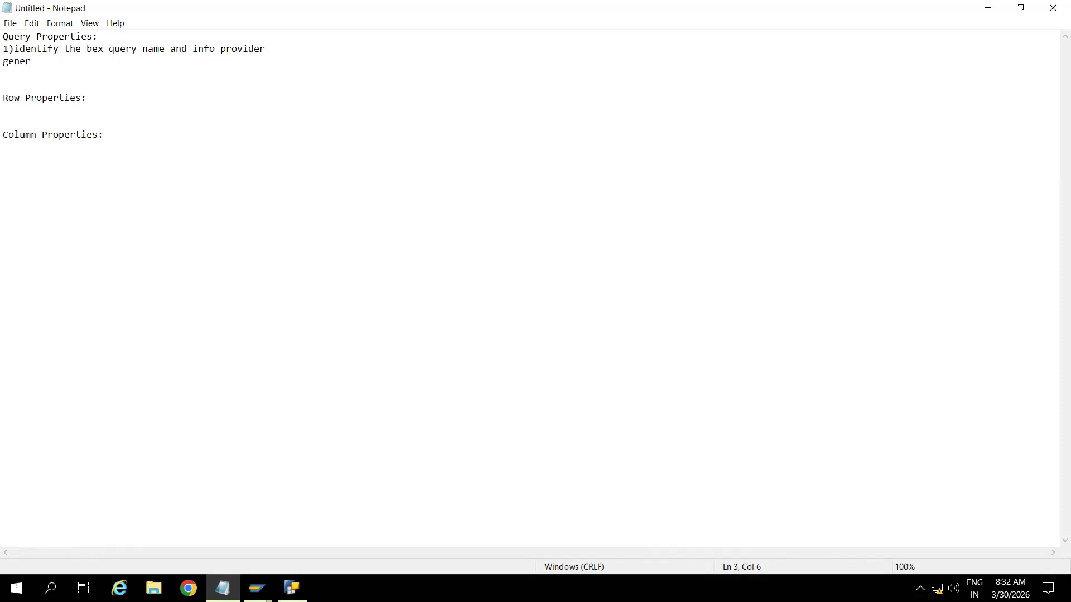
type("ally in the real time most")
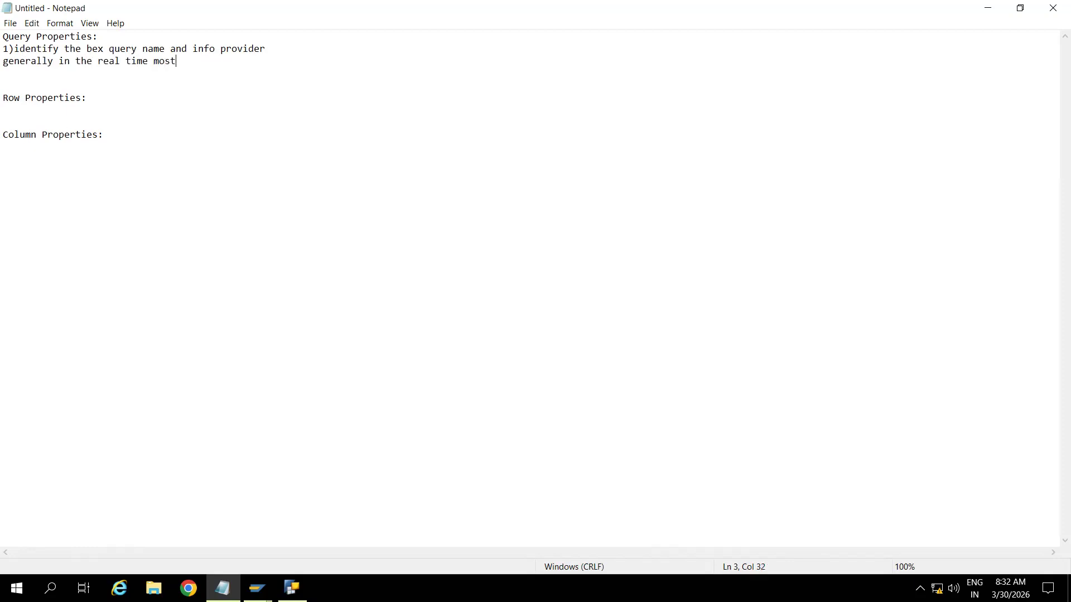
type(" of cases, developers will create ")
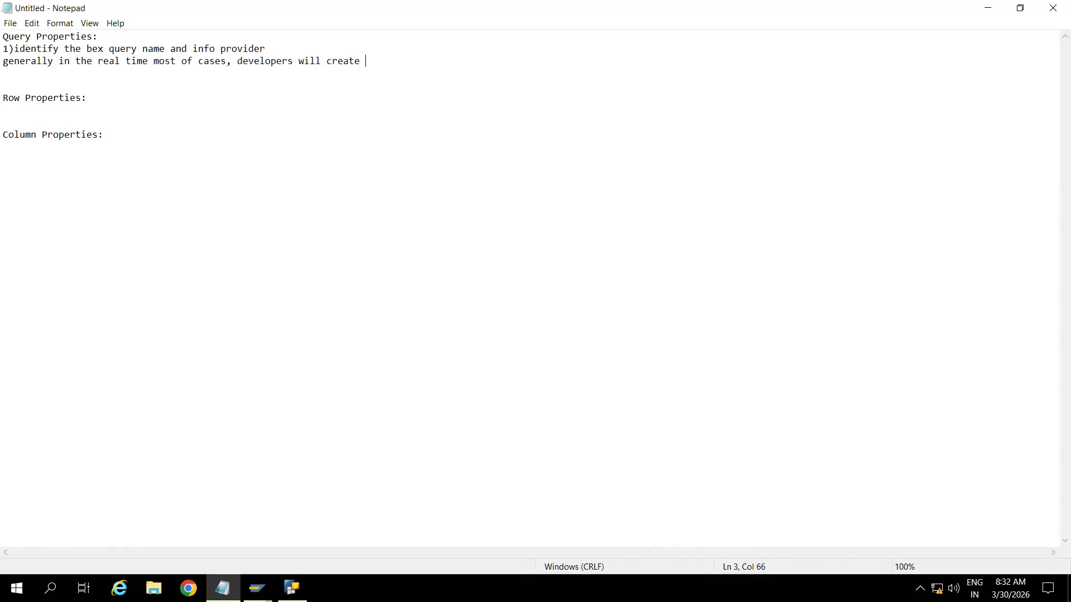
type("bex query on Multi Provider or ")
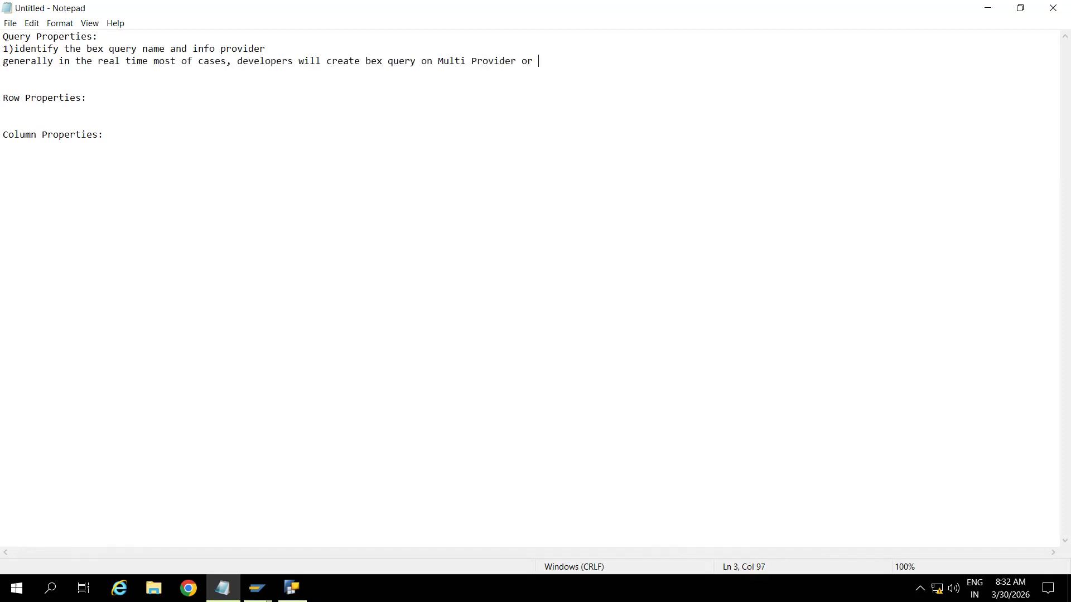
type("composite provider")
Step: Below a blank line, add "goto RSRT-->enter your bex query you will get the info provider name"
key("Return")
key("Return")
type("goto ")
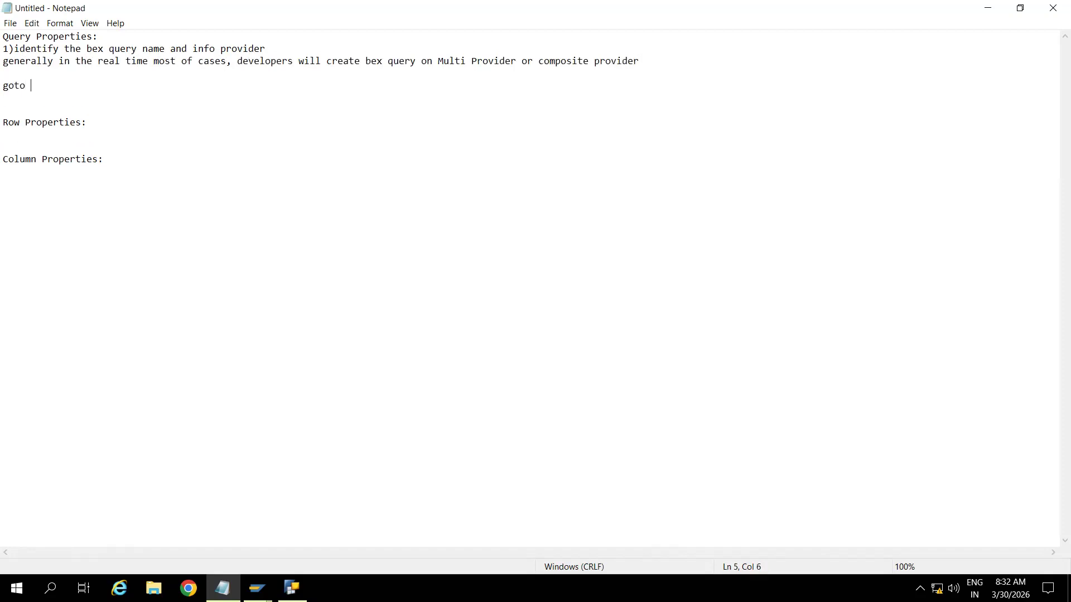
type("RSRT-->enter your bex query you will ")
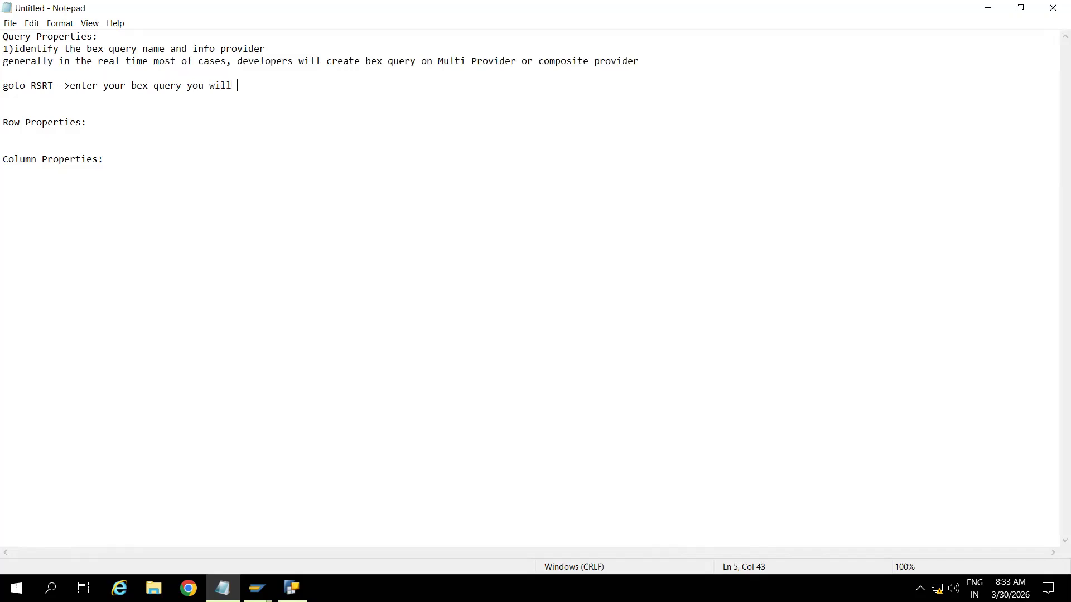
type("get the info provider name")
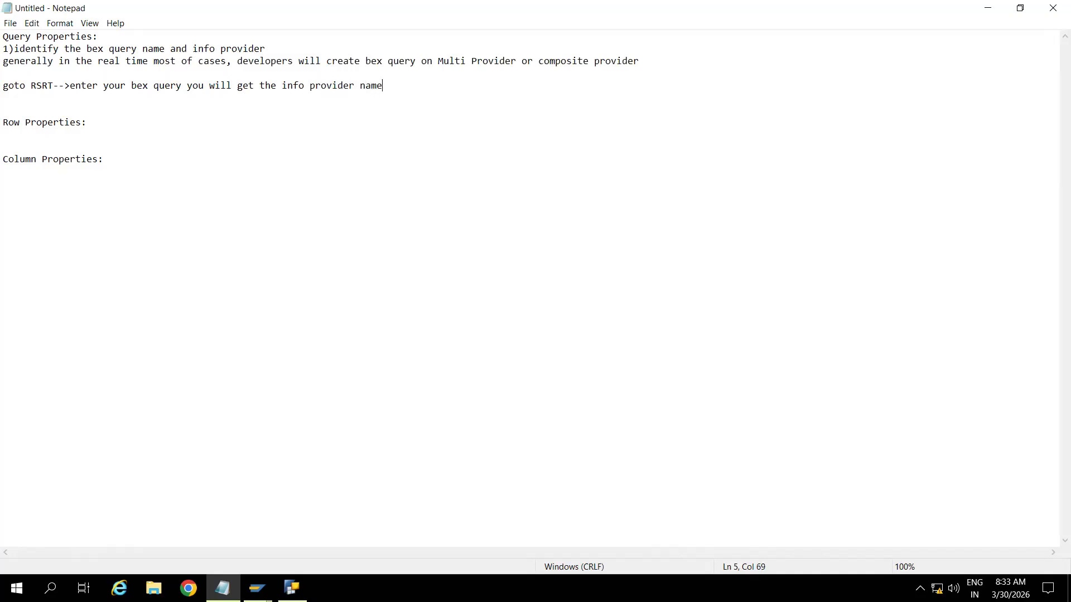
Step: Add the note "take that info provider and goto RSA1 --> search for your info provider--> expand your info provider"
key("Return")
key("Return")
type("ta")
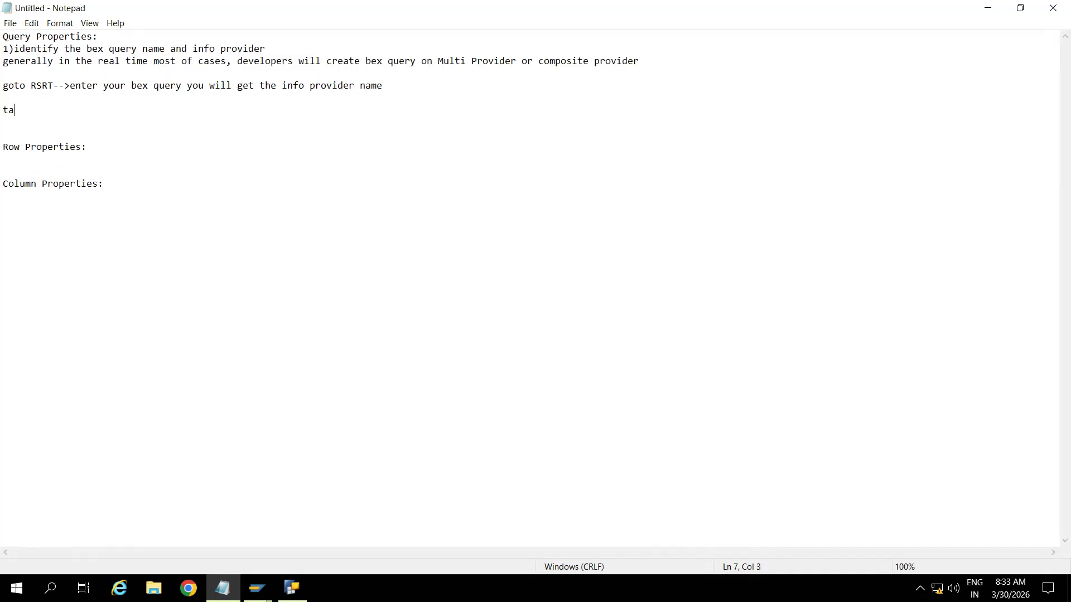
type("ke that info provider ")
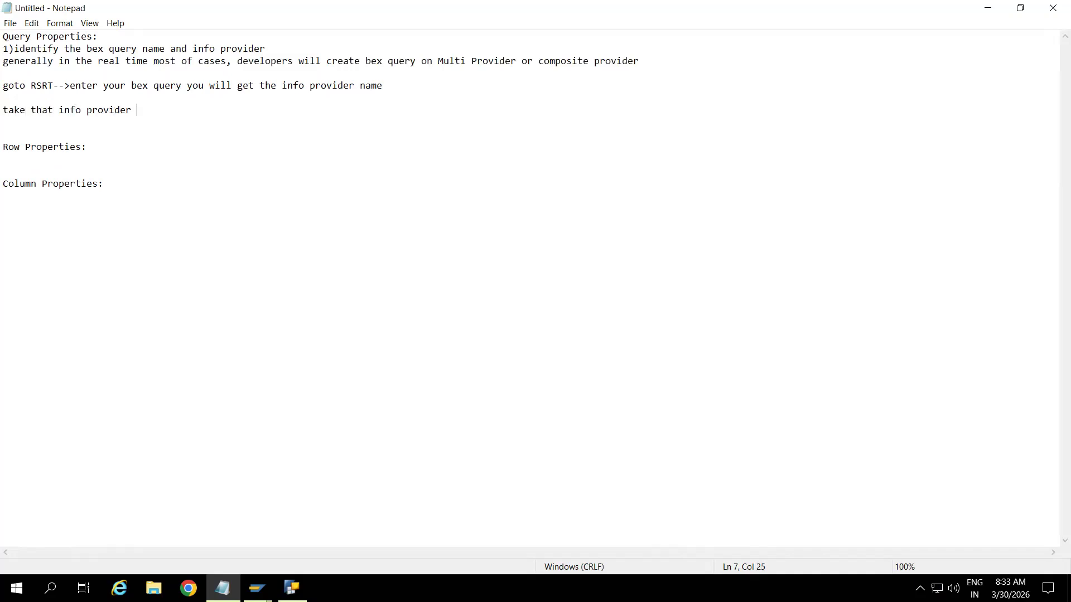
type("and goto RSA1 --> search for your info provider--> exp")
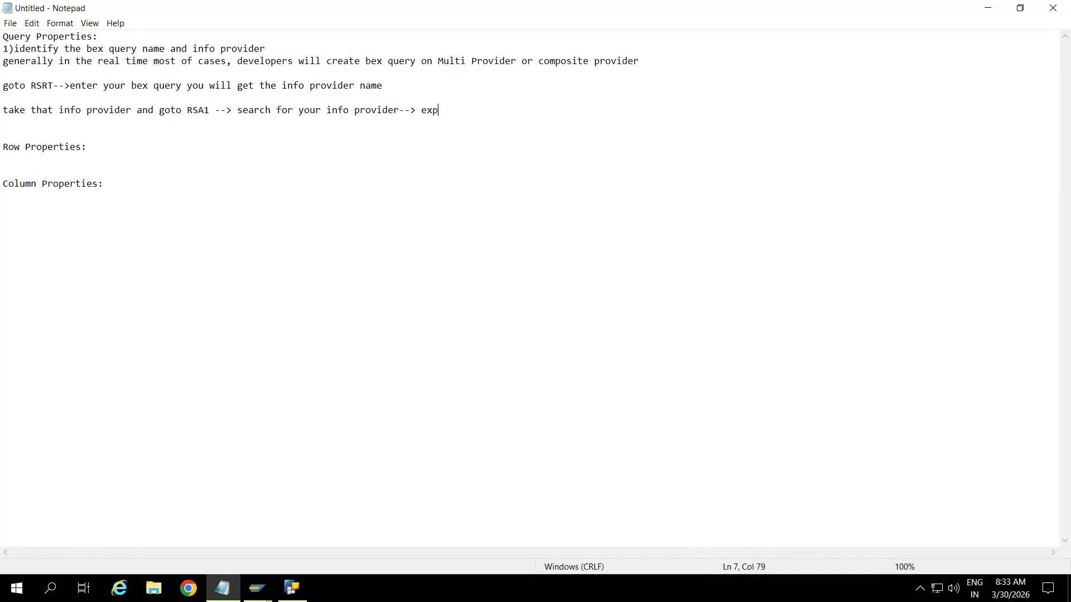
type("and your info provider")
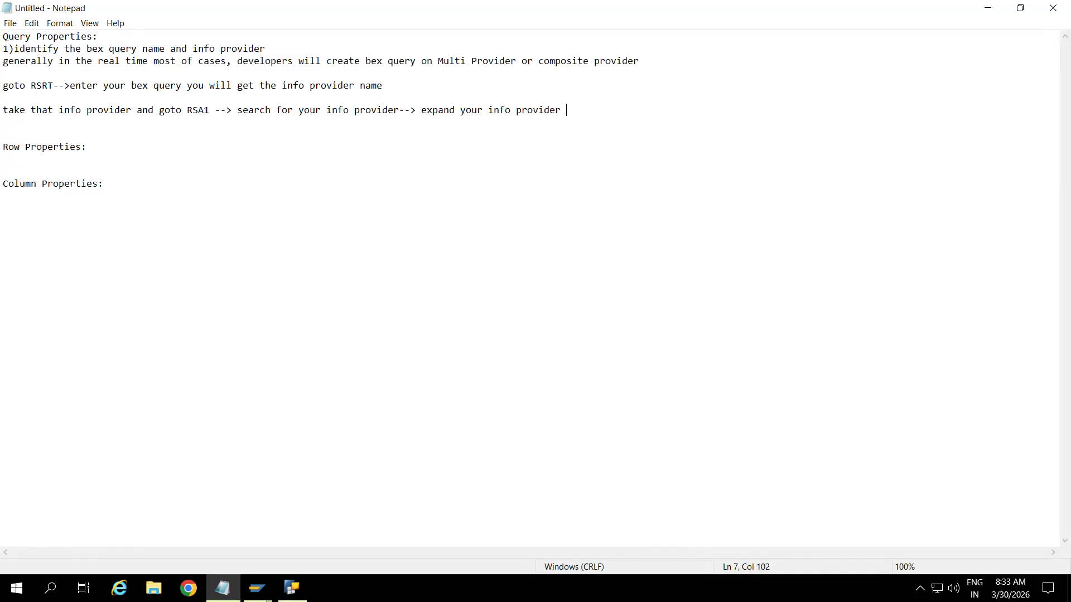
Step: Add "2)SAP BO tool-->Our bex is not showing due to we didn't check the option in the bex query level" below the RSA1 note
key("Return")
key("Return")
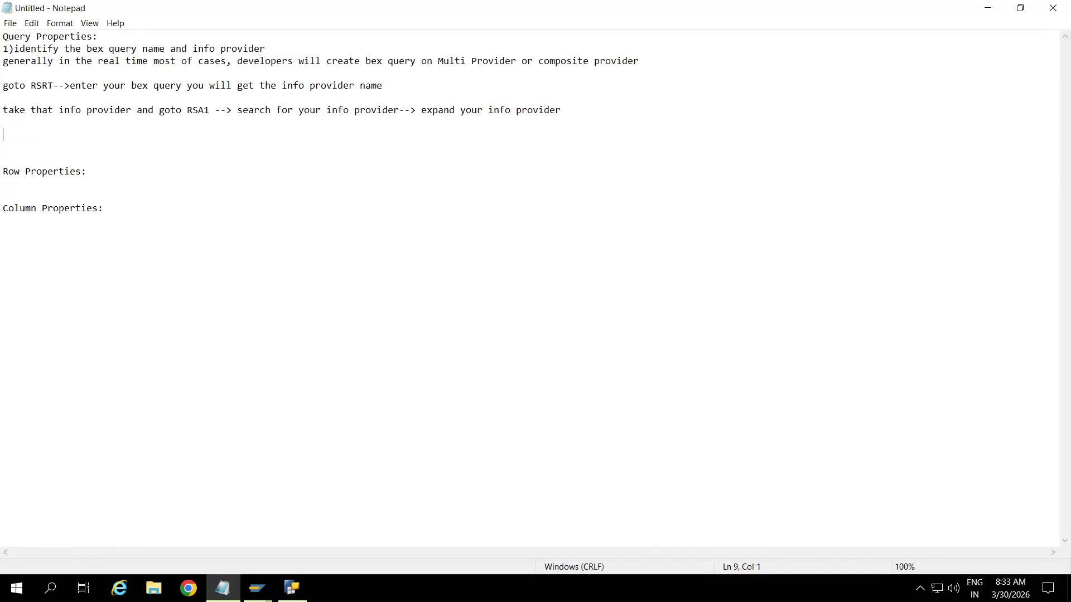
type("2)")
type("Ident")
key("BackSpace")
key("BackSpace")
key("BackSpace")
key("BackSpace")
key("BackSpace")
type("SAP BO tool-->Our bex is not showing due")
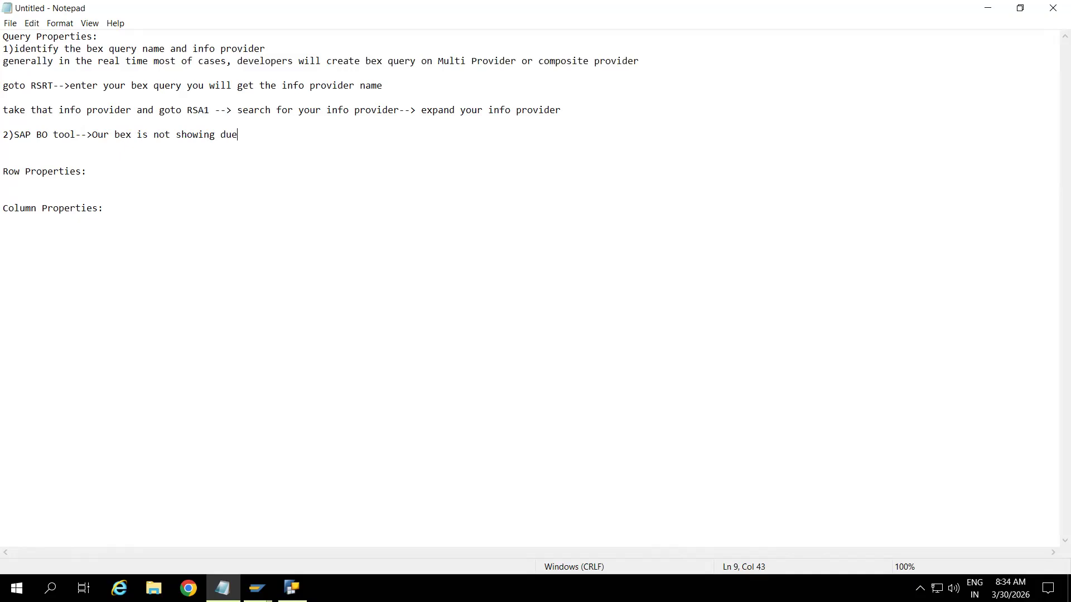
type(" to we didn't check the o")
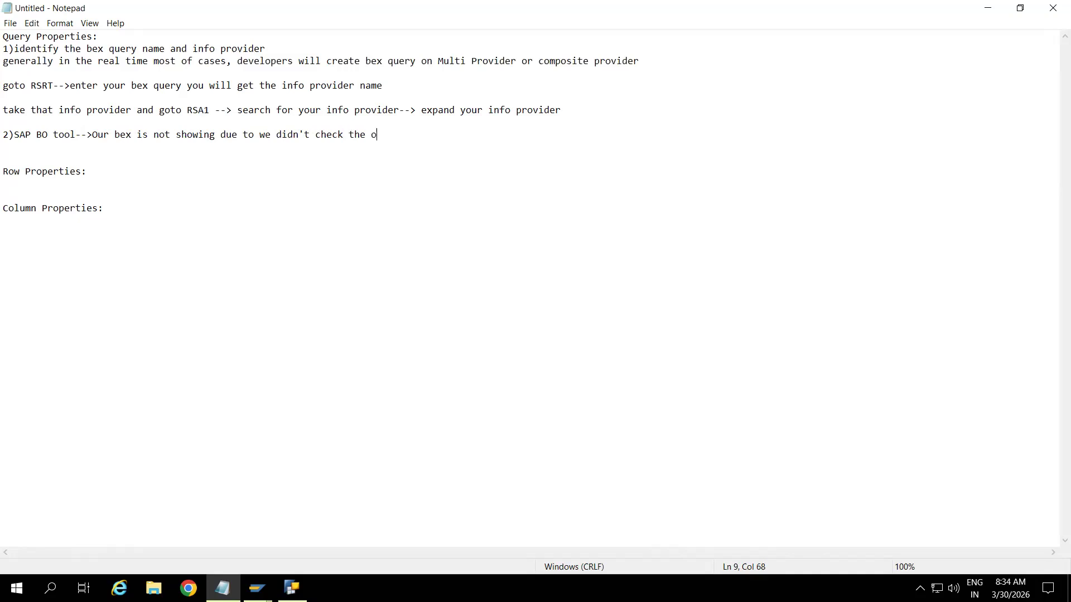
type("ption in the bex query level")
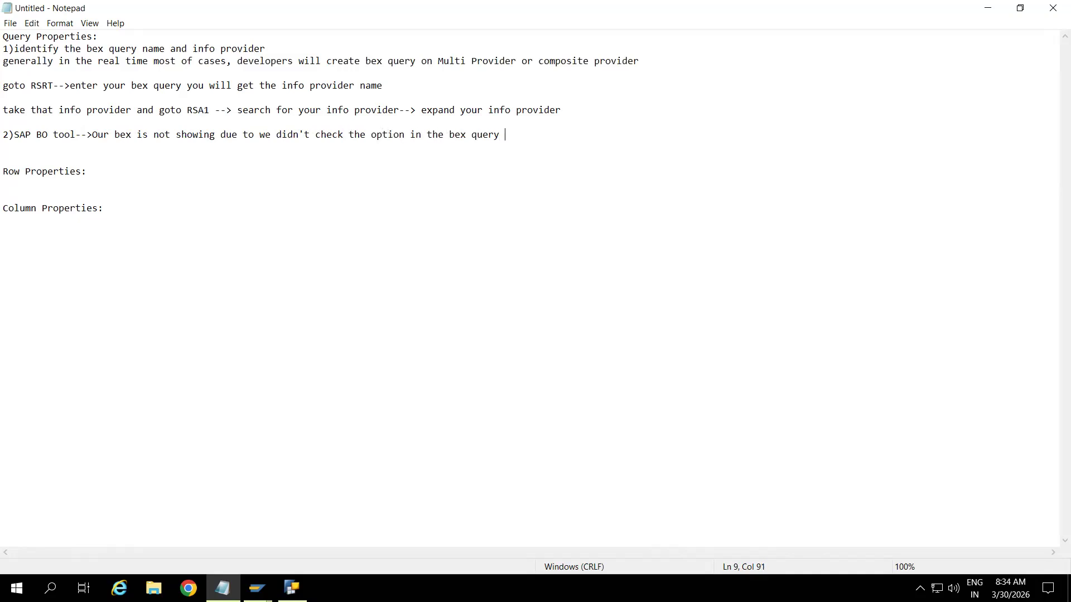
Step: Under point 2, add "Goto Query Properties-->Extended--> select the checkbox of OLE DB for OLAP"
key("Return")
key("Return")
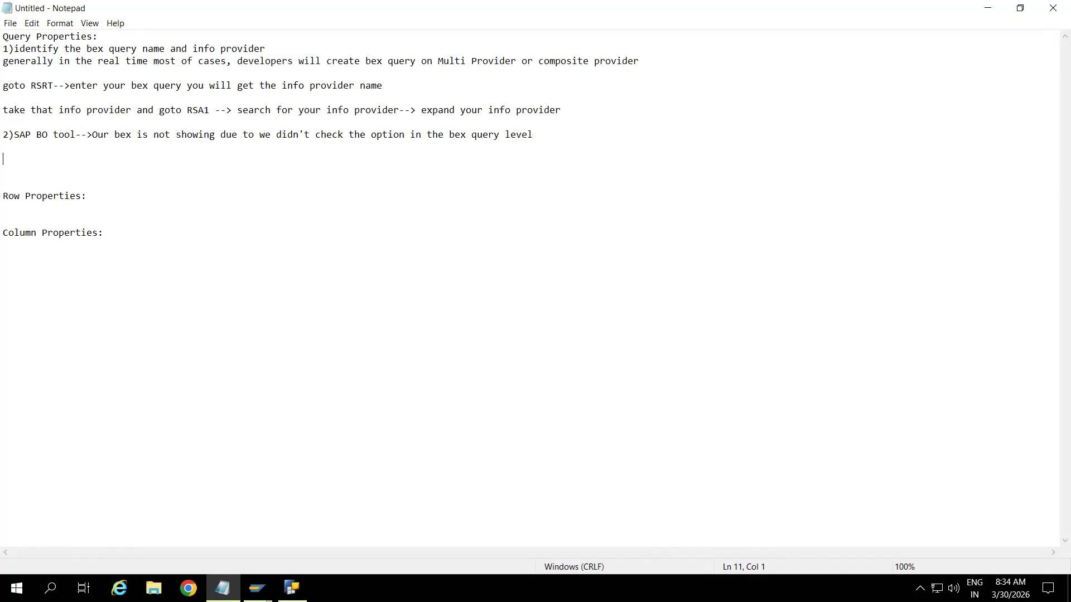
type("Goto Query Properties-->E")
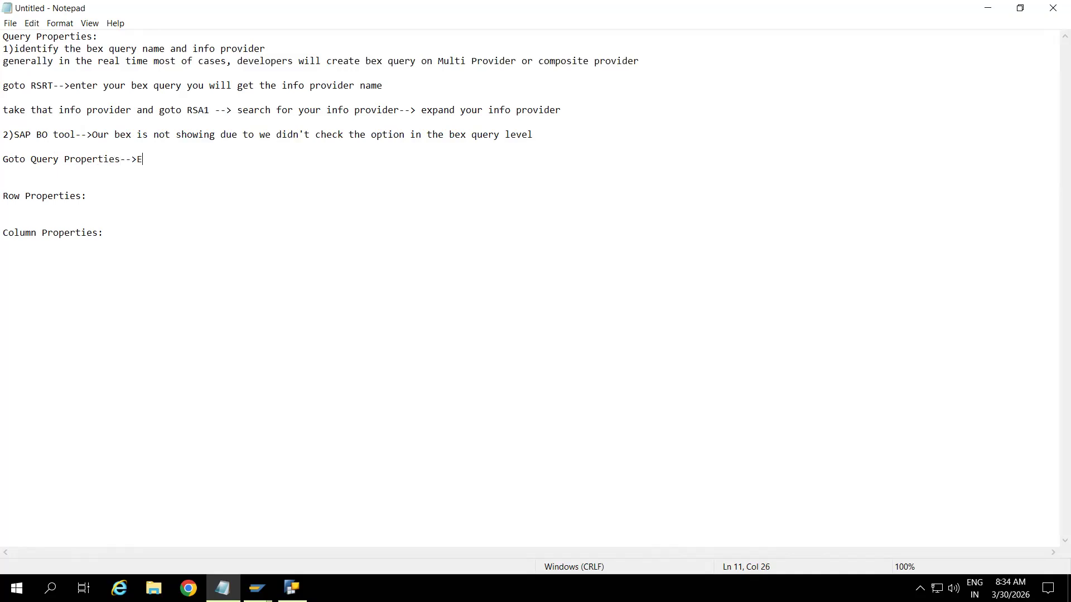
type("xtended--> celect c")
key("BackSpace")
type("the checkbox")
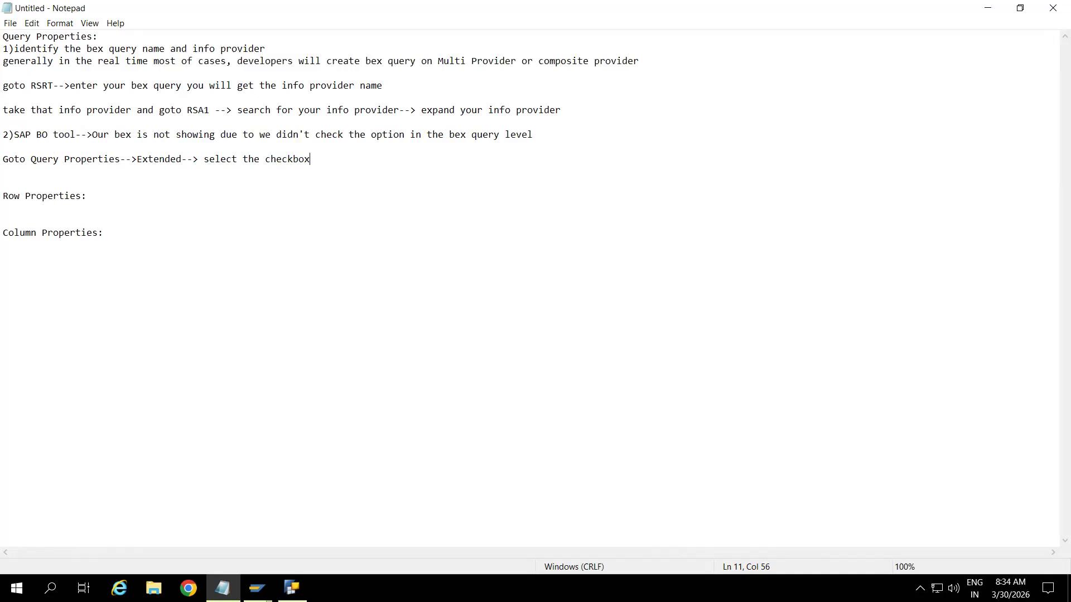
type(" of OLE DB for OLAP")
Step: Check the OLE DB for OLAP option in BEx Query Designer, and insert "or Power BI" after "SAP BO tool" in the Notepad notes
left_click(292, 589)
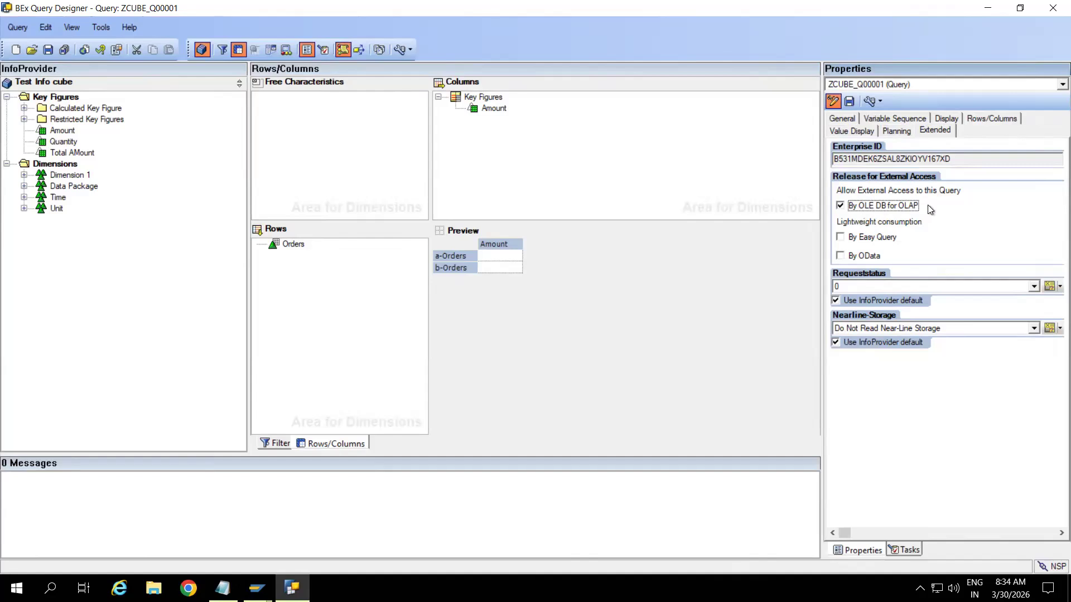
key("alt+Tab")
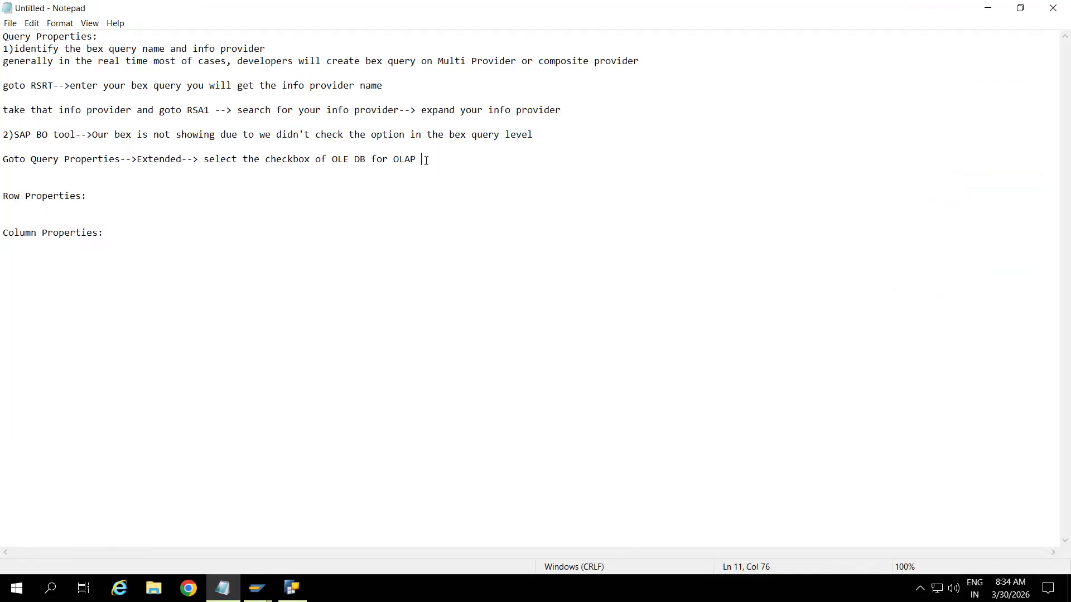
left_click(77, 135)
type("or Power BI")
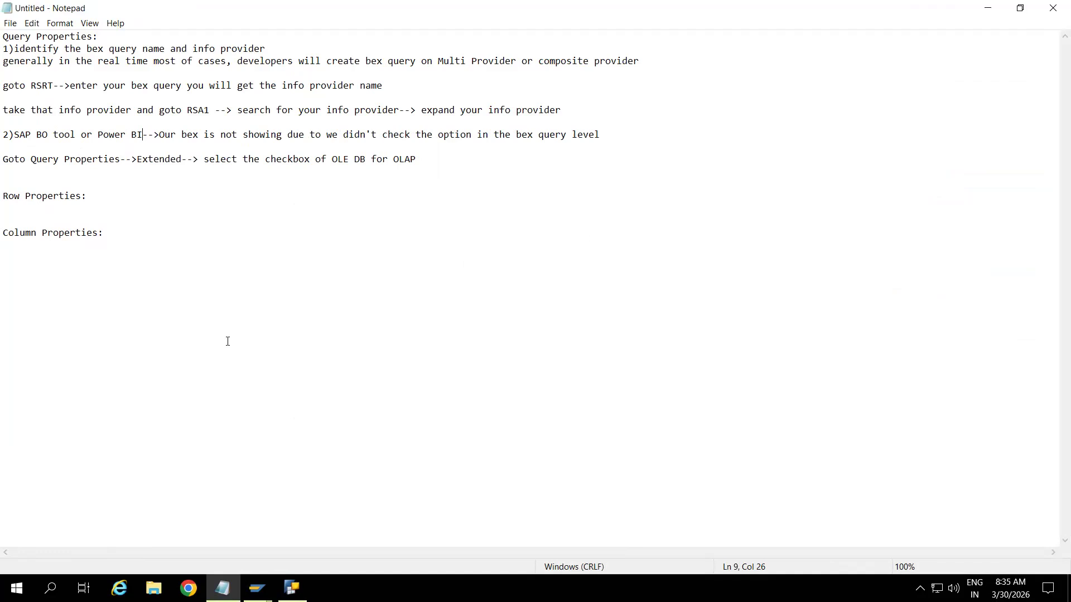
Step: Start a point numbered "3)" below the OLE DB for OLAP line, separated by a blank line
left_click(432, 160)
key("Return")
key("Return")
type("3)")
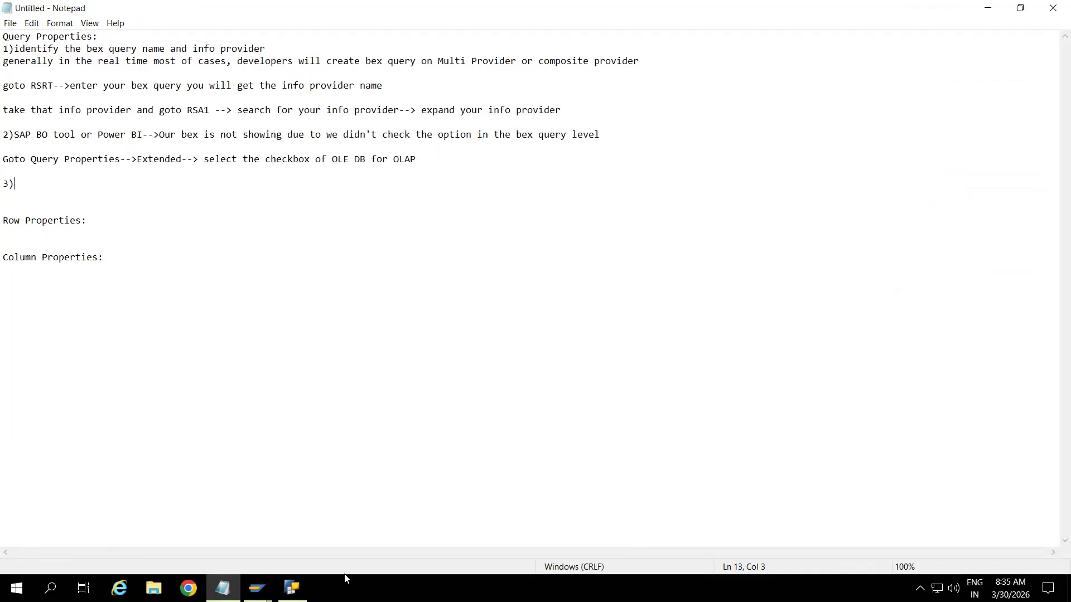
Step: Switch to BEx Query Designer and review the query's General and Planning properties
left_click(291, 588)
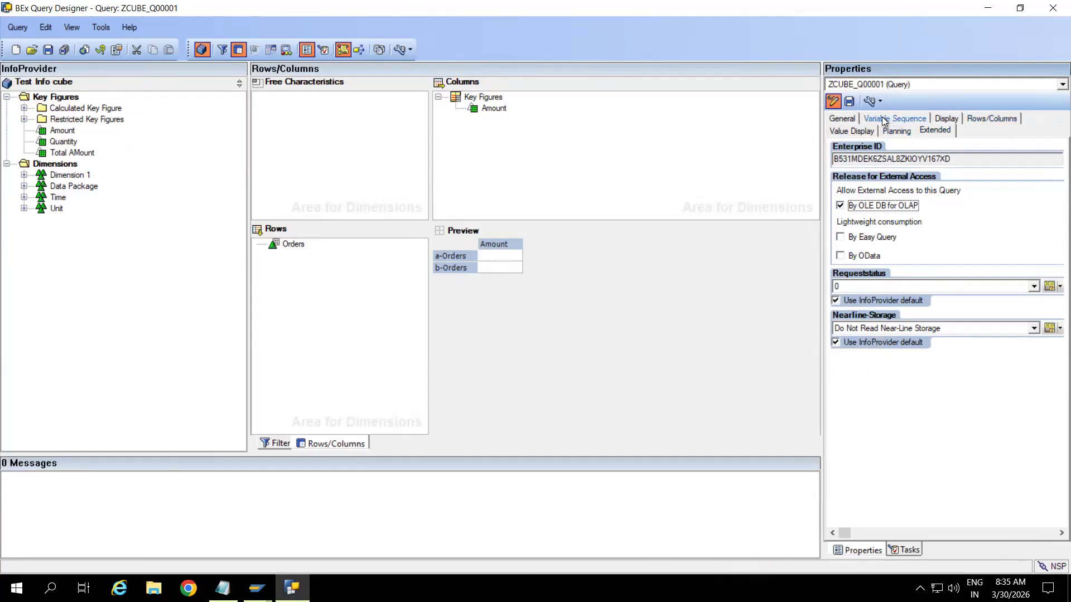
left_click(839, 118)
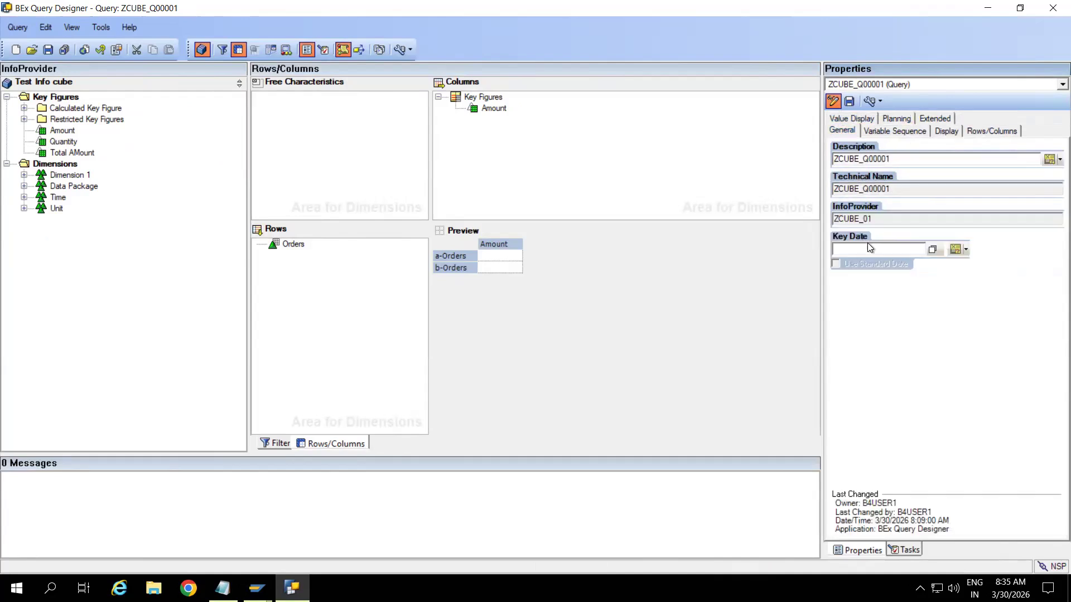
left_click(893, 119)
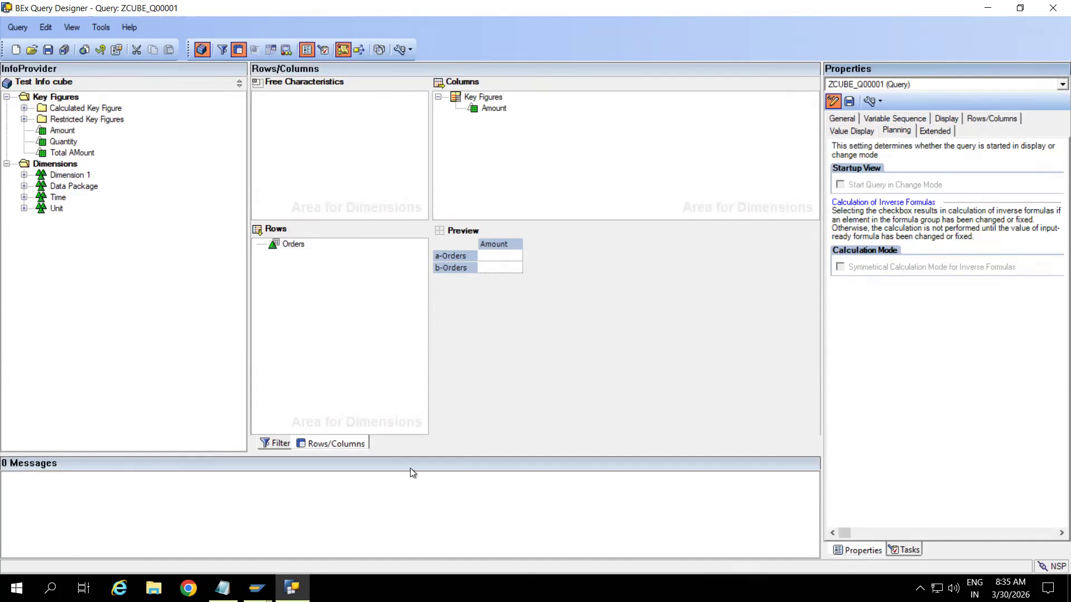
Step: Return to Notepad and complete point 3 with "Planning will cover under Intergrated Planning IP then only we will use this option"
left_click(222, 588)
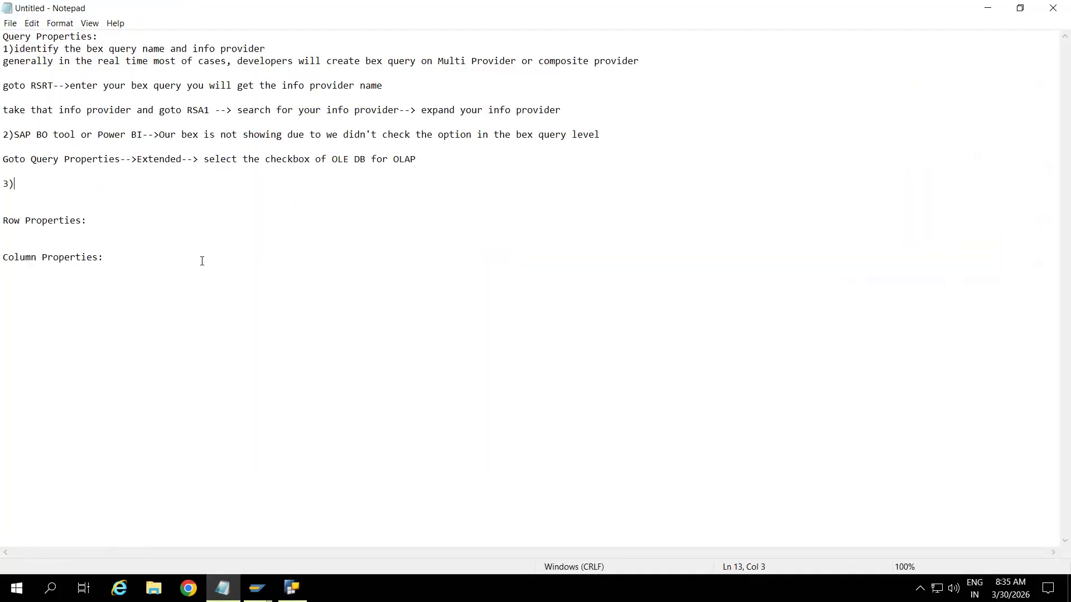
type("Planning will cover under")
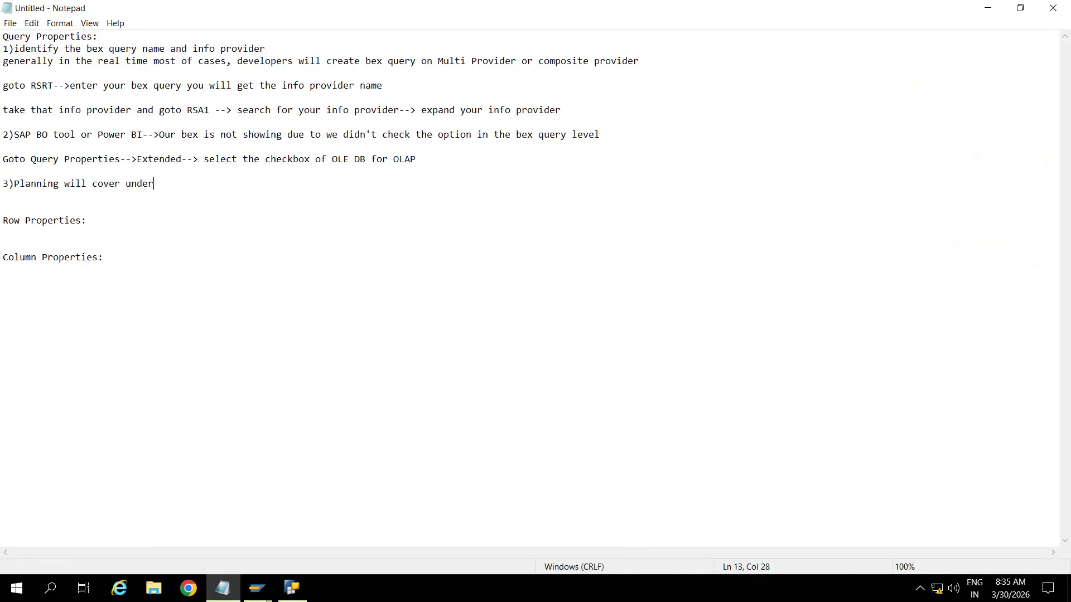
type(" Intergrated Planning ")
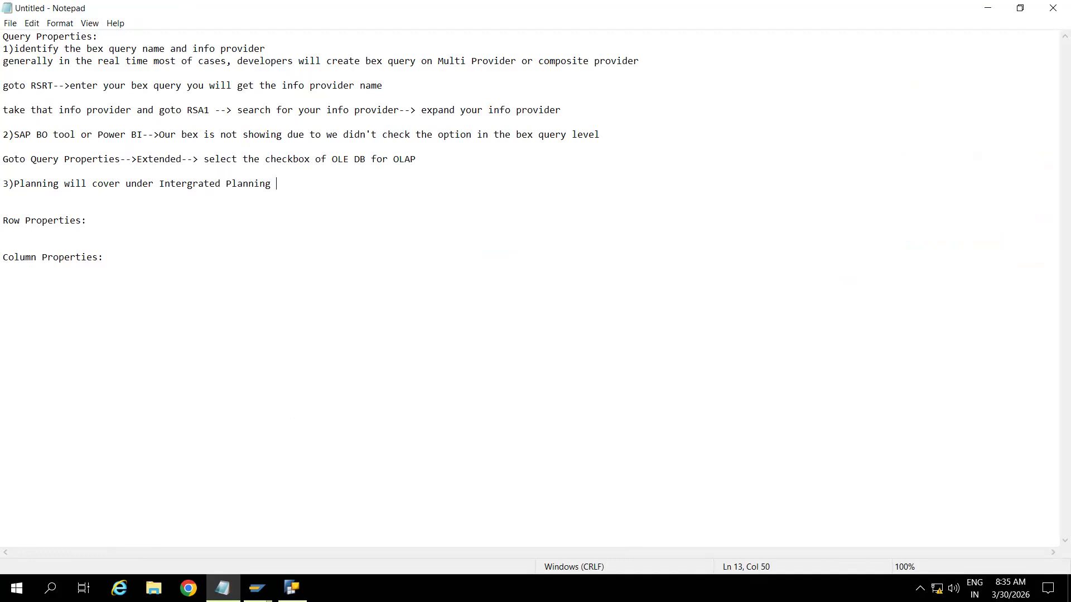
type("IP")
type("then")
type(" o")
key("BackSpace")
type("only we will use th")
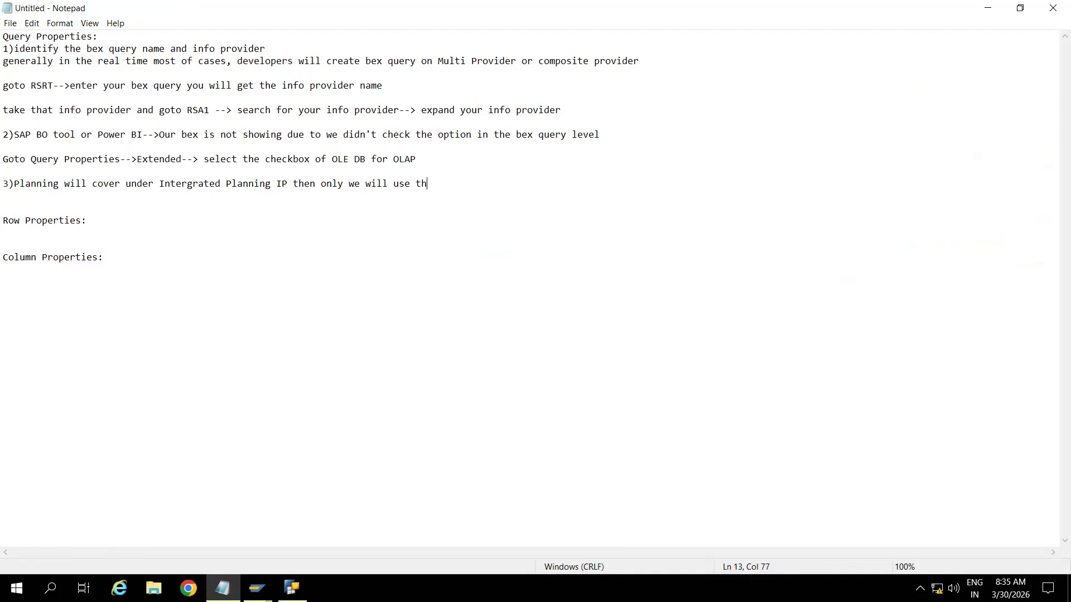
type("is option")
Step: Switch back to BEx Query Designer and review the query's Extended and Value Display properties
key("alt+Tab")
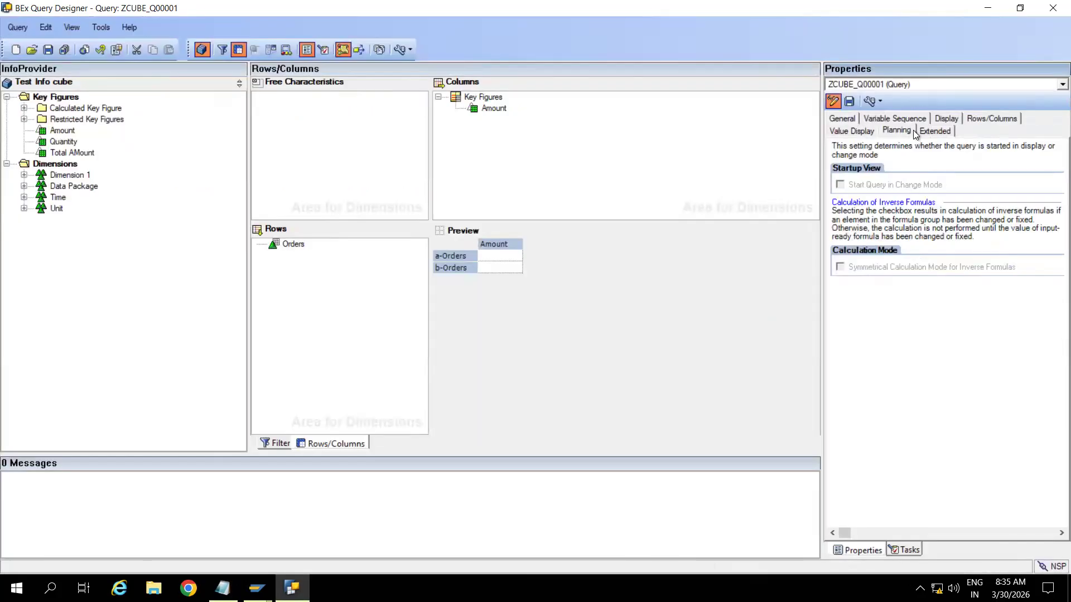
left_click(926, 130)
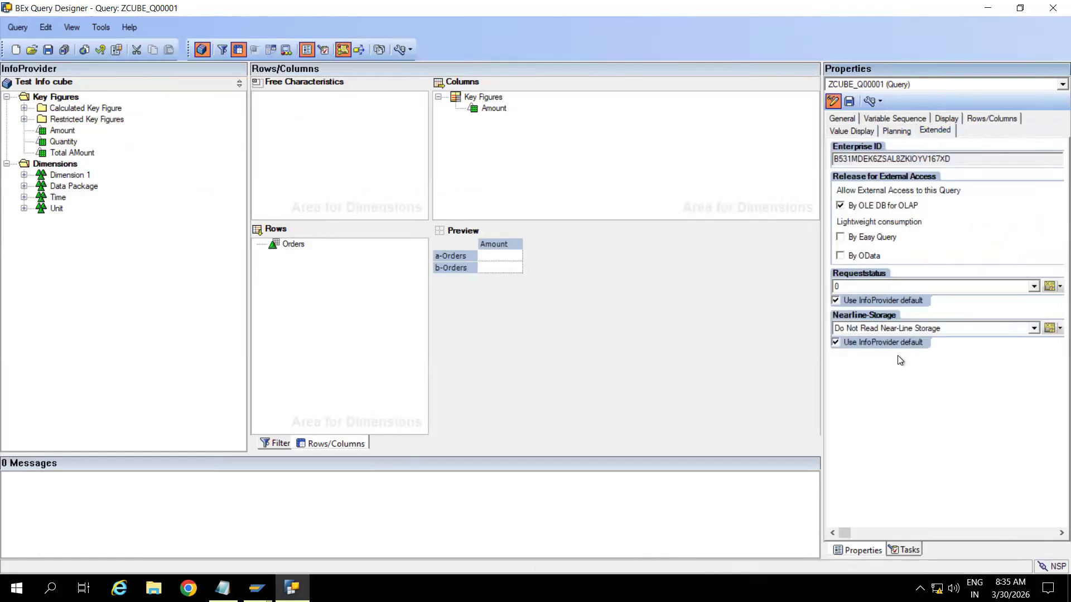
left_click(862, 133)
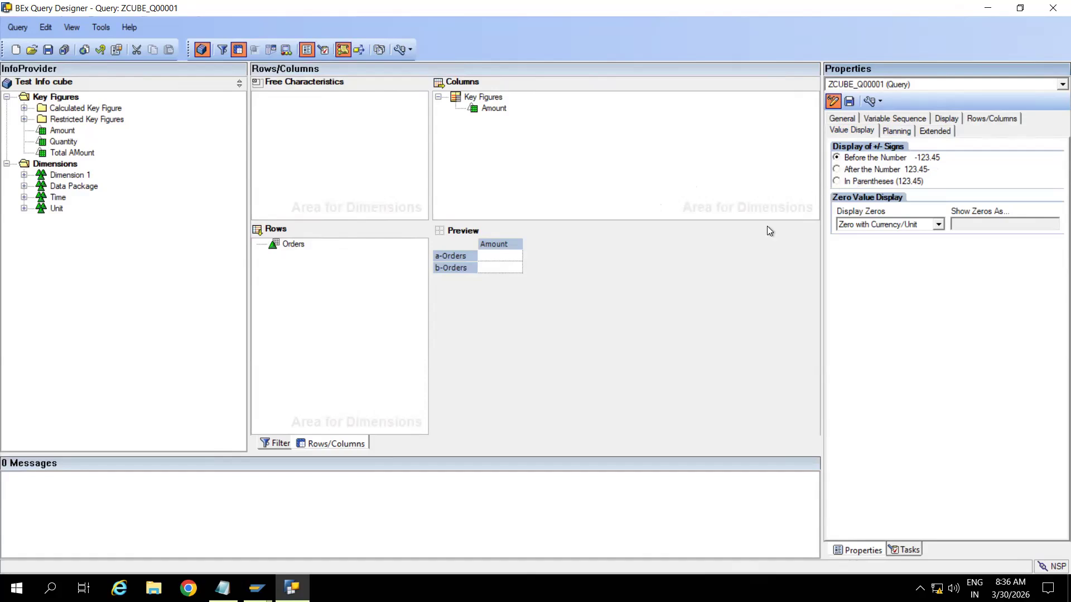
Step: Switch to Notepad and start a point numbered "4)" below point 3, separated by a blank line
key("alt+Tab")
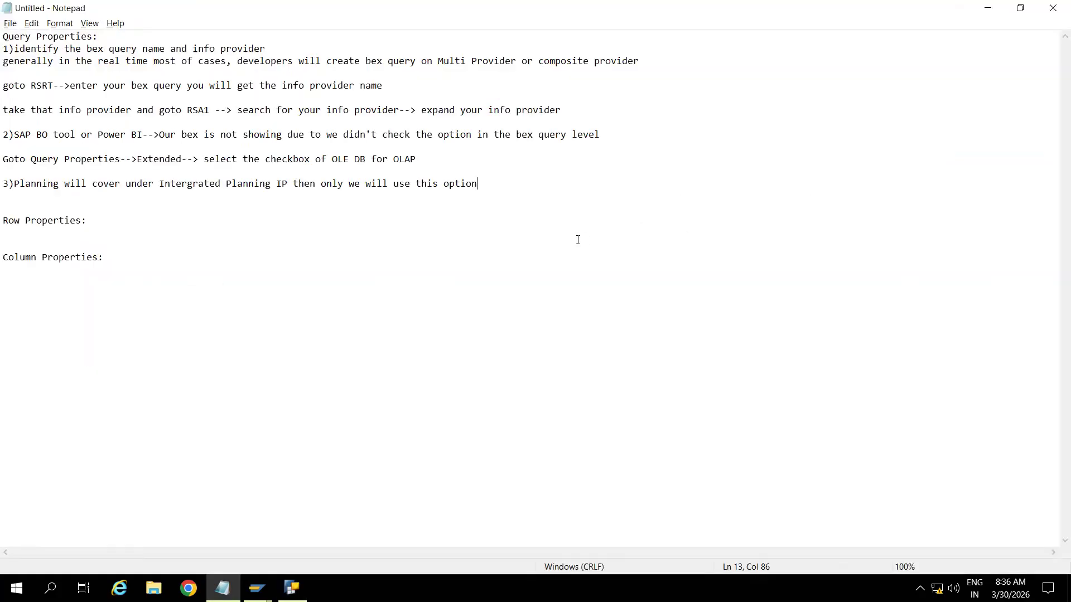
key("Return")
key("Return")
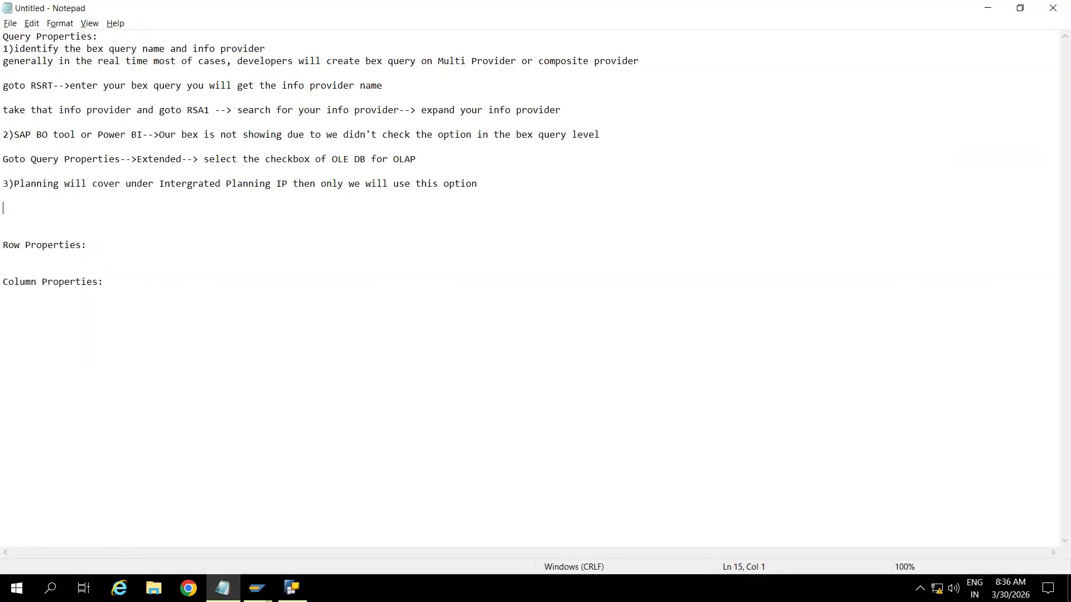
type("4)")
Step: Recheck the Value Display options in BEx Query Designer, and complete point 4 in Notepad with "$ symbol or Unit symbol show before number or after number"
key("alt+Tab")
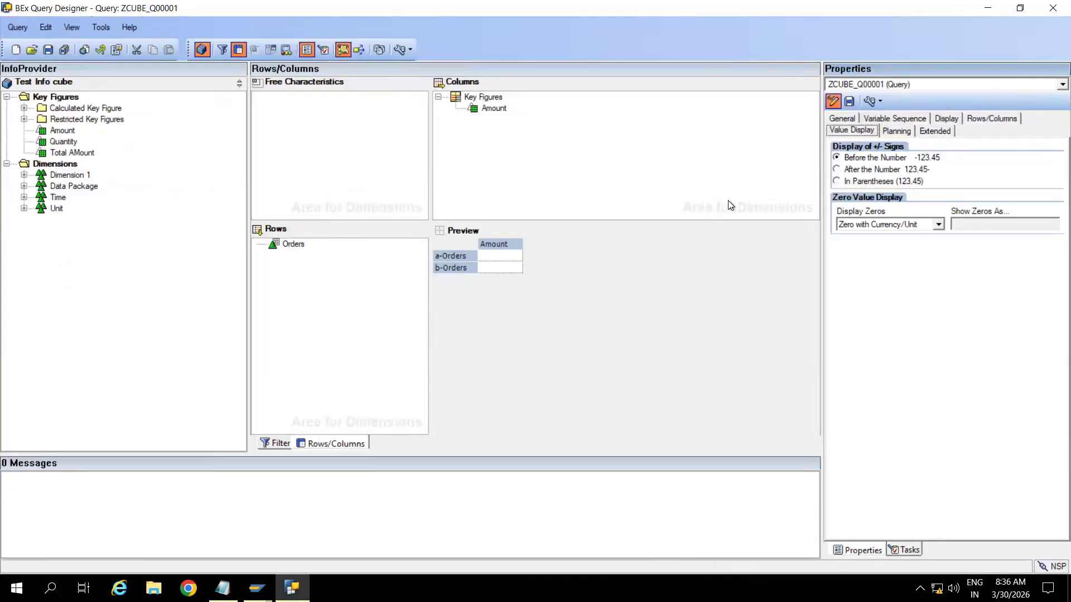
key("alt+Tab")
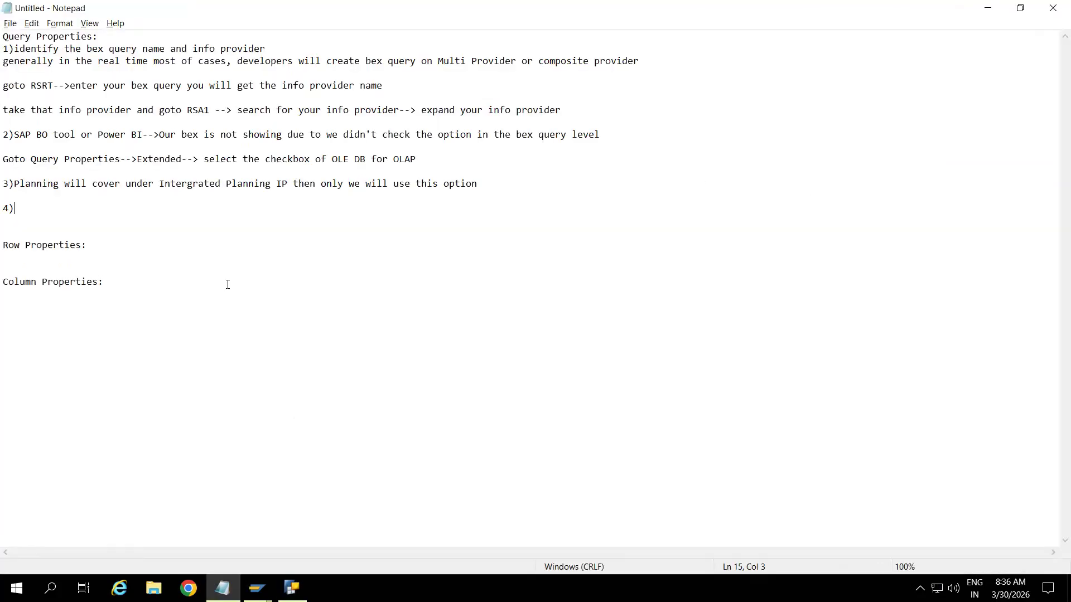
type("$")
type(" symbol ")
type("or")
type(" Eur sy")
key("BackSpace")
key("BackSpace")
type("C")
key("BackSpace")
key("BackSpace")
key("BackSpace")
key("BackSpace")
key("BackSpace")
type("Unit symbol show before number o")
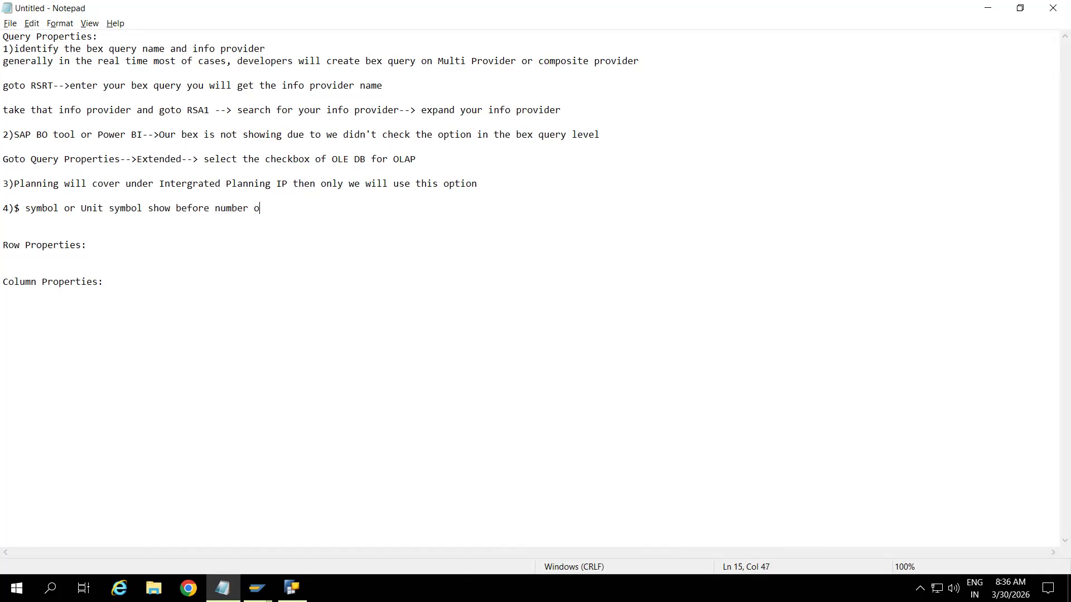
type("r after number")
key("Return")
key("Return")
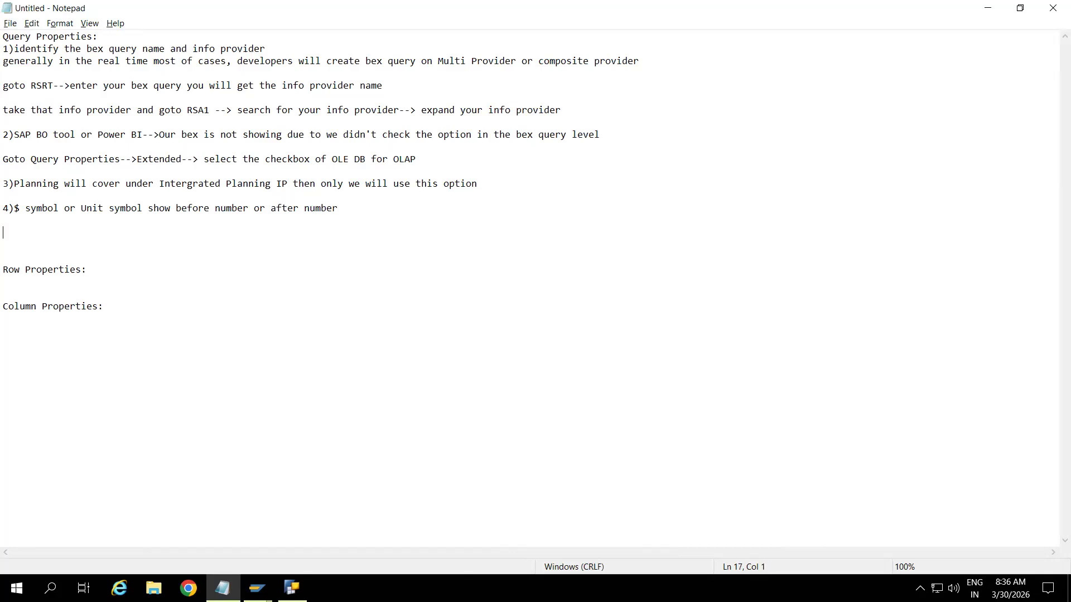
Step: Switch to BEx Query Designer, add a new formula to the Key Figures structure in the columns and open it for editing
key("alt+Tab")
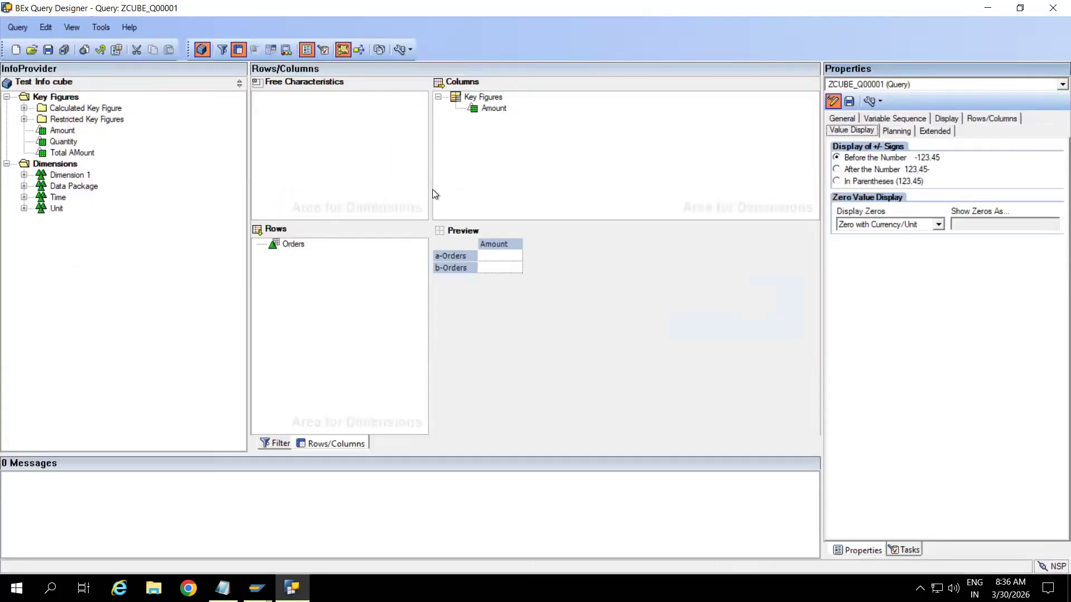
left_click(495, 108)
left_click(487, 96)
right_click(487, 96)
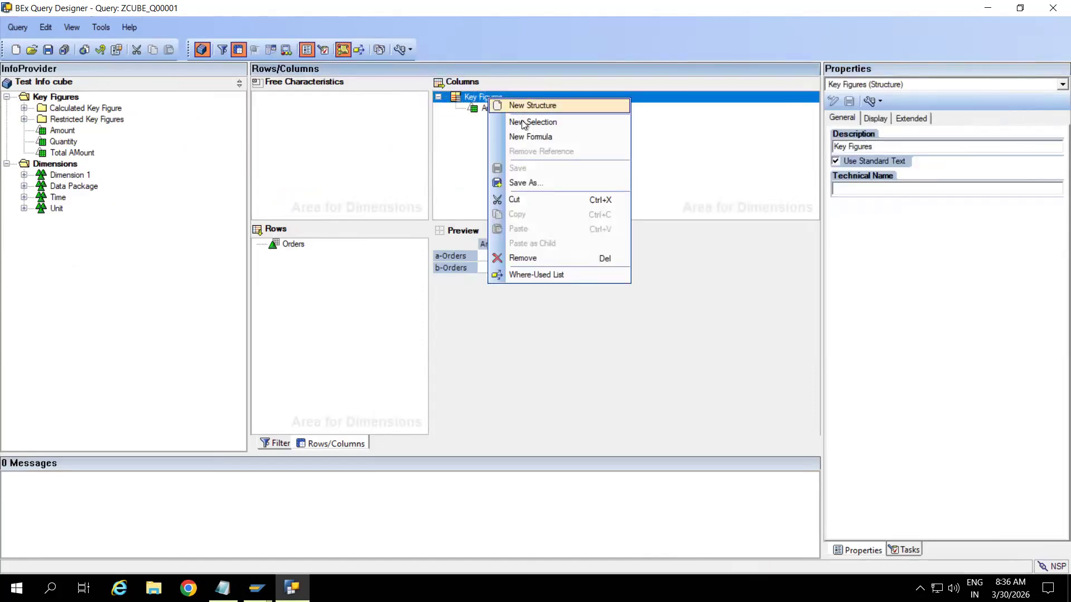
left_click(523, 135)
double_click(500, 109)
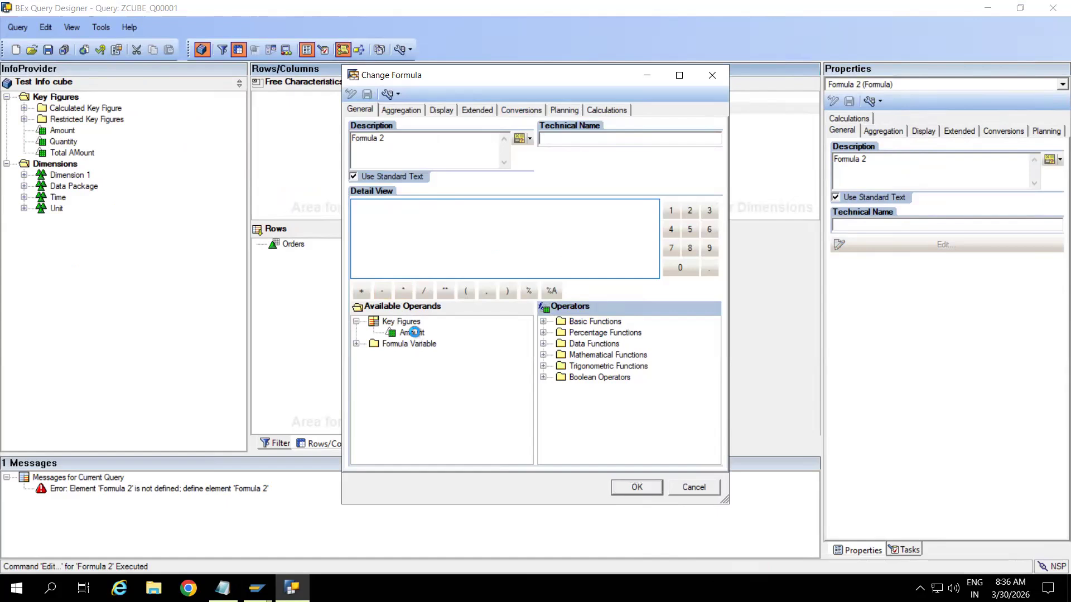
Step: Define the new formula as Amount multiplied by (-1) and accept it
left_click_drag(416, 336, 415, 231)
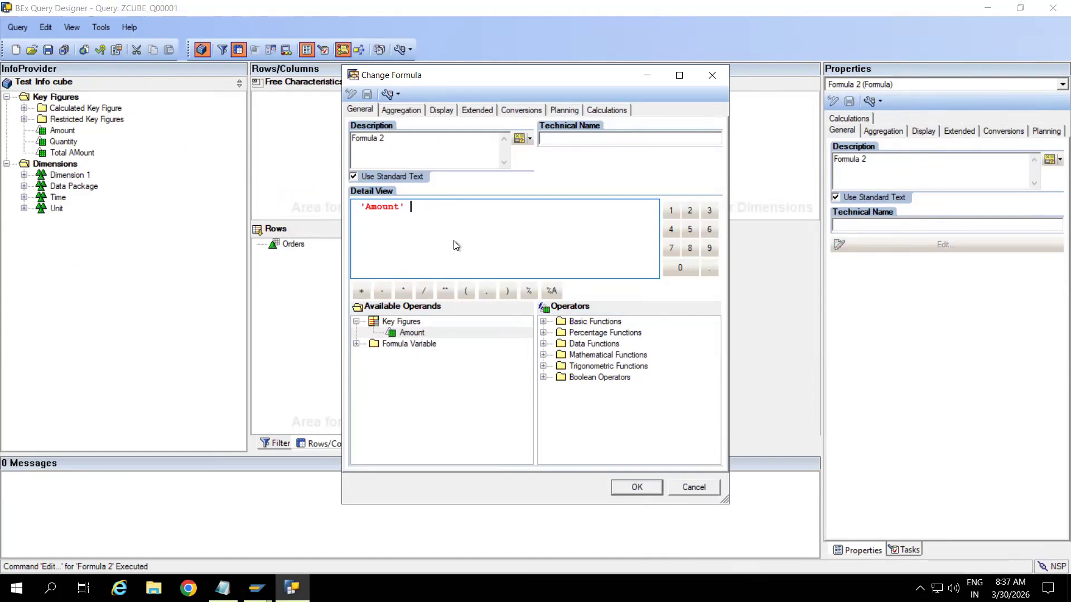
left_click(403, 290)
key("Tab")
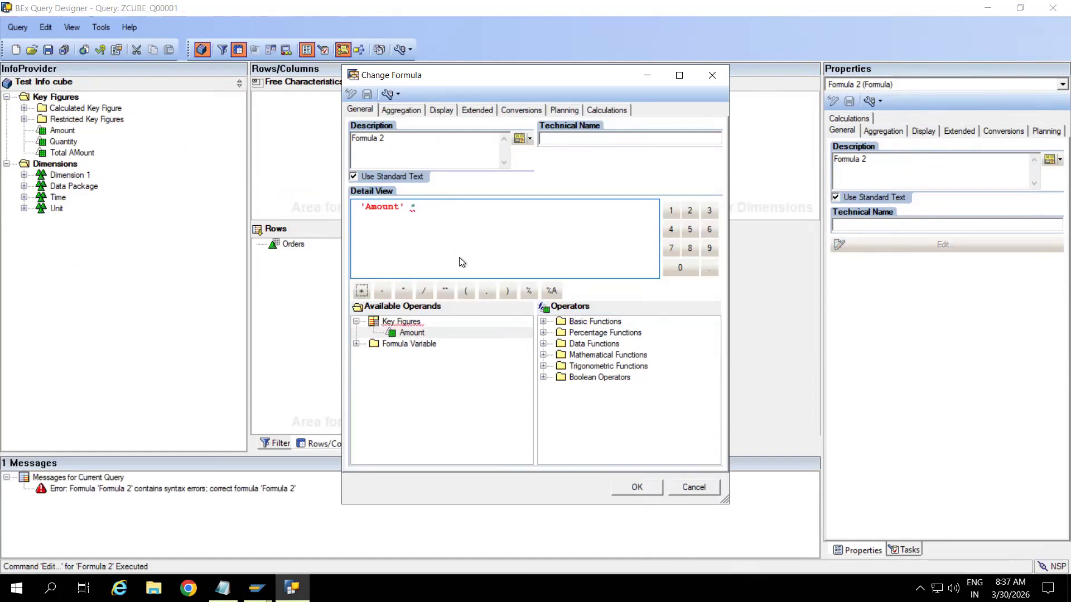
left_click(464, 296)
left_click(385, 292)
type("1")
left_click(501, 292)
left_click(640, 489)
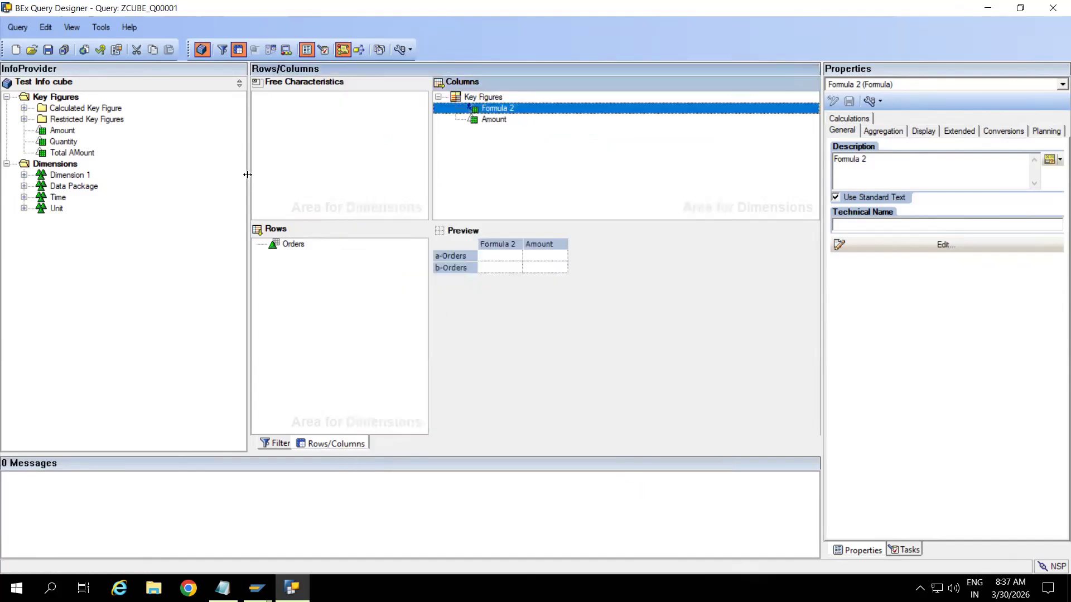
Step: Save the query, switch to the SAP Query Monitor and execute ZCUBE_Q00001
left_click(46, 51)
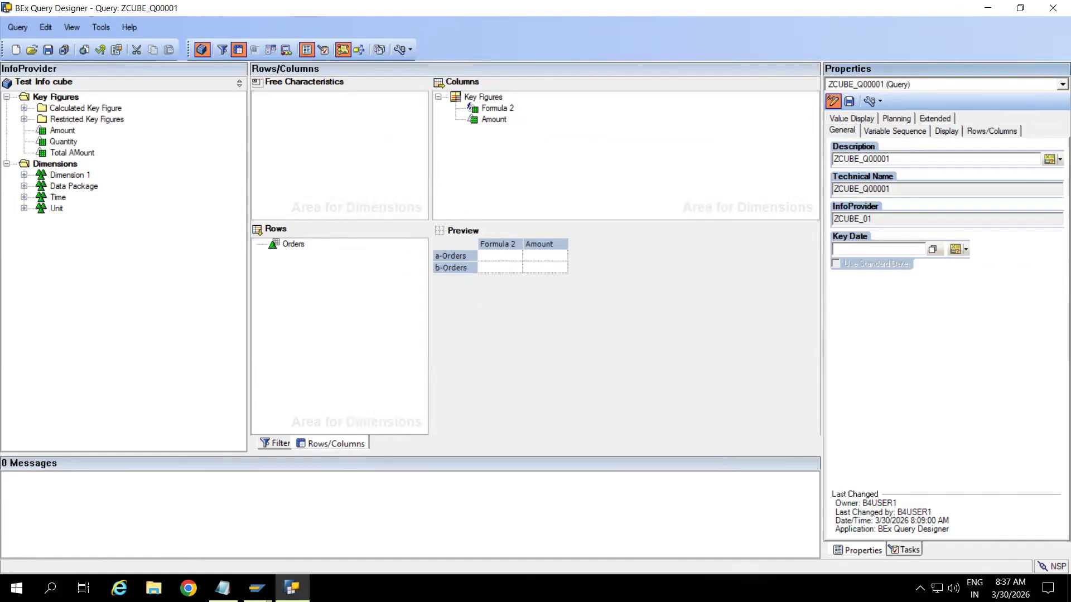
mouse_move(256, 588)
left_click(276, 497)
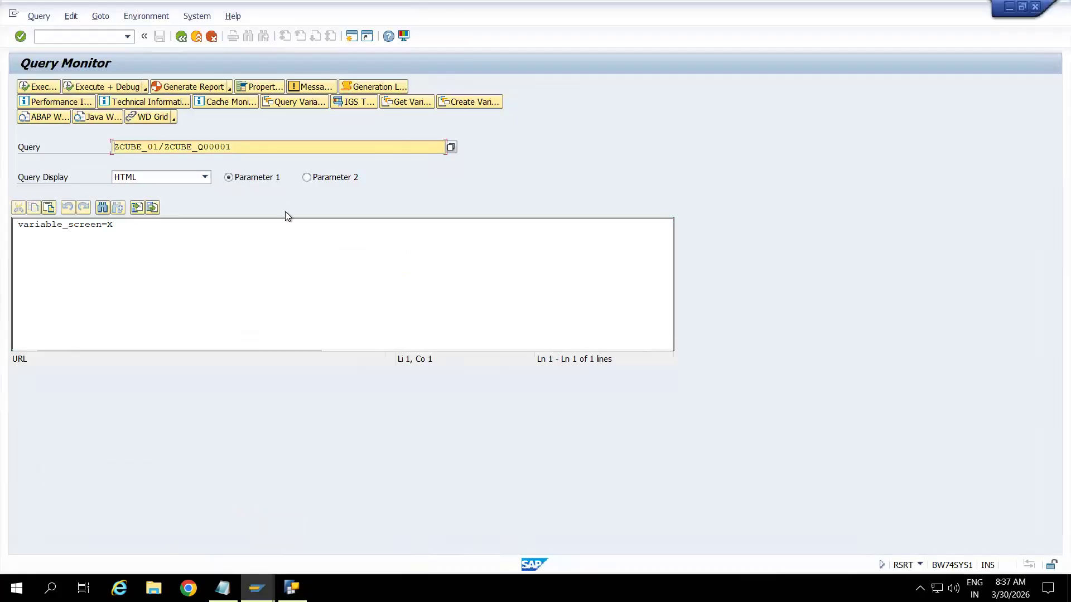
left_click(45, 84)
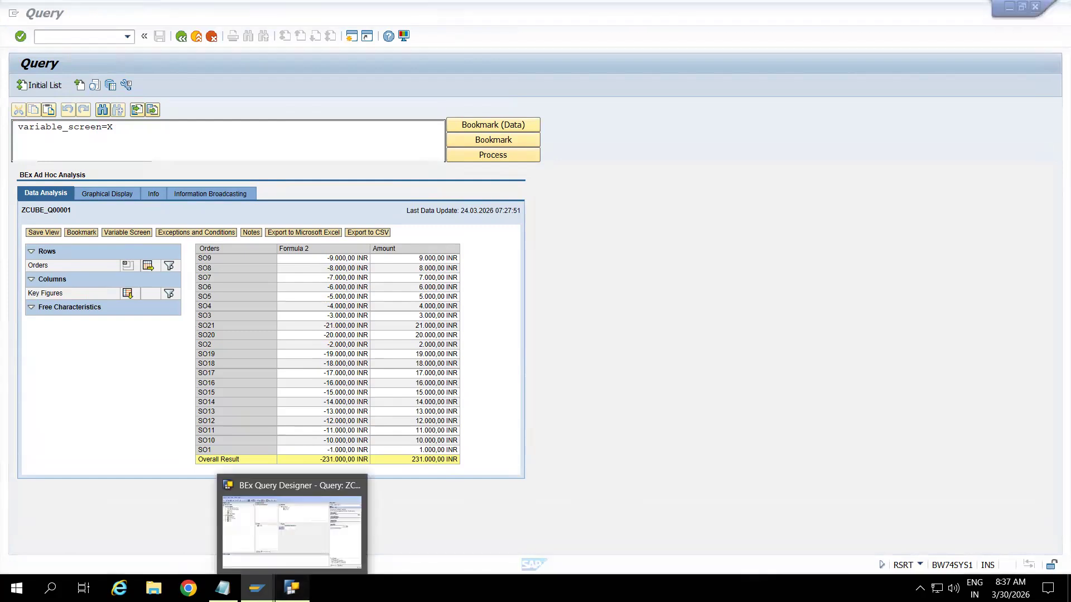
Step: Switch back to BEx Query Designer and review the General properties of the new formula and the Amount key figure
left_click(291, 588)
left_click(497, 110)
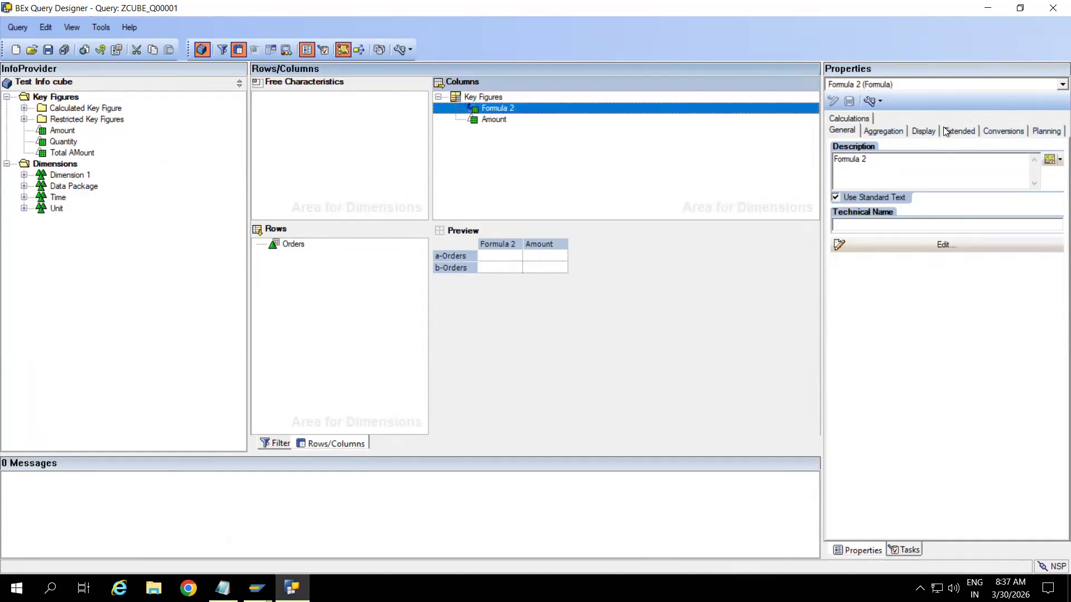
left_click(842, 129)
left_click(490, 122)
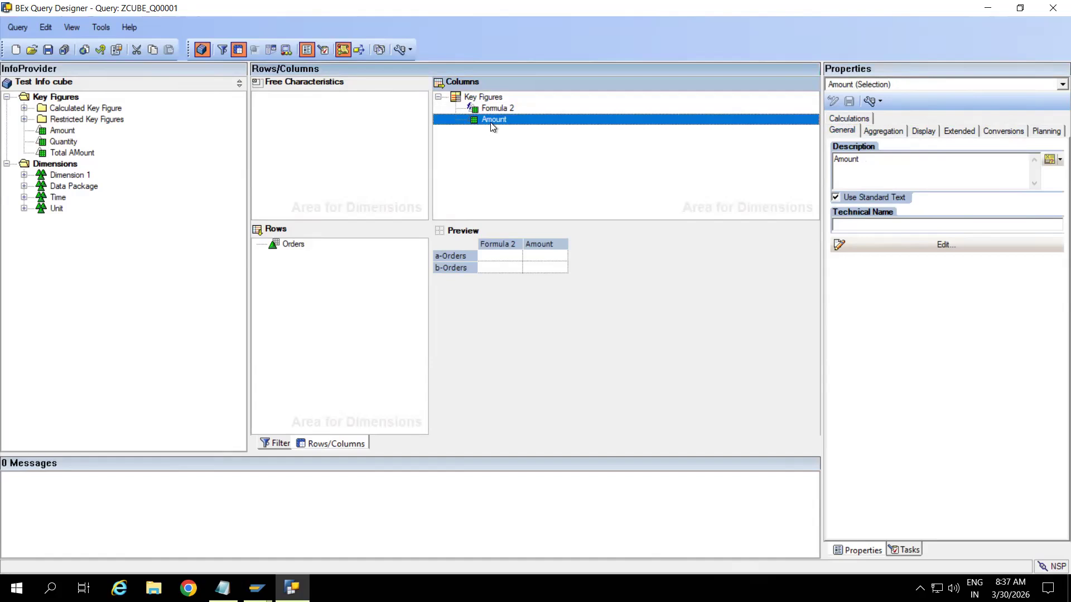
Step: Set the query's display of +/- signs to After the Number in its Value Display properties and save the query
left_click(117, 50)
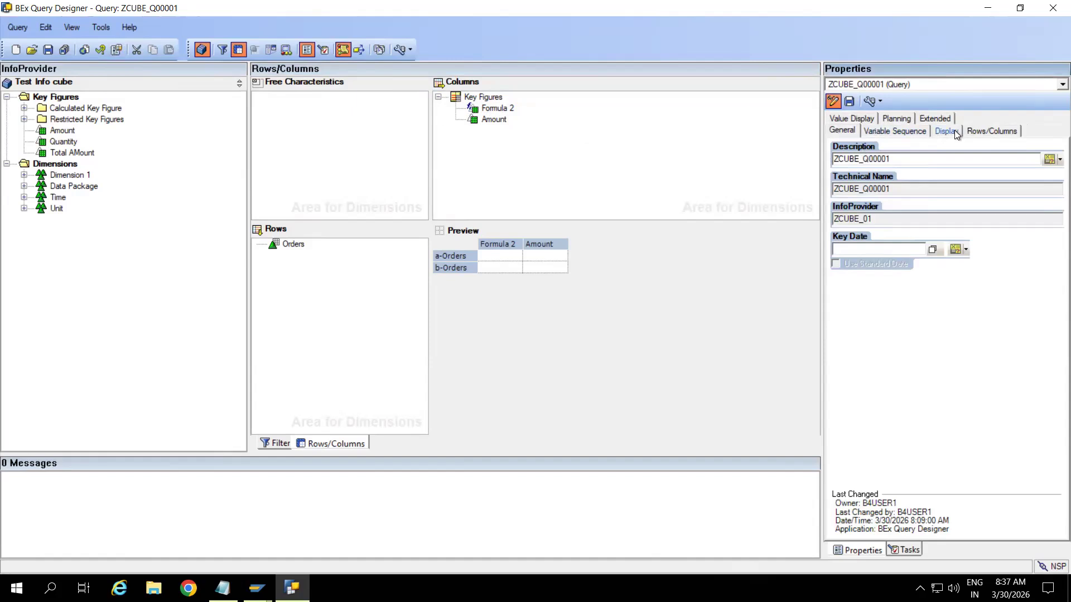
left_click(856, 118)
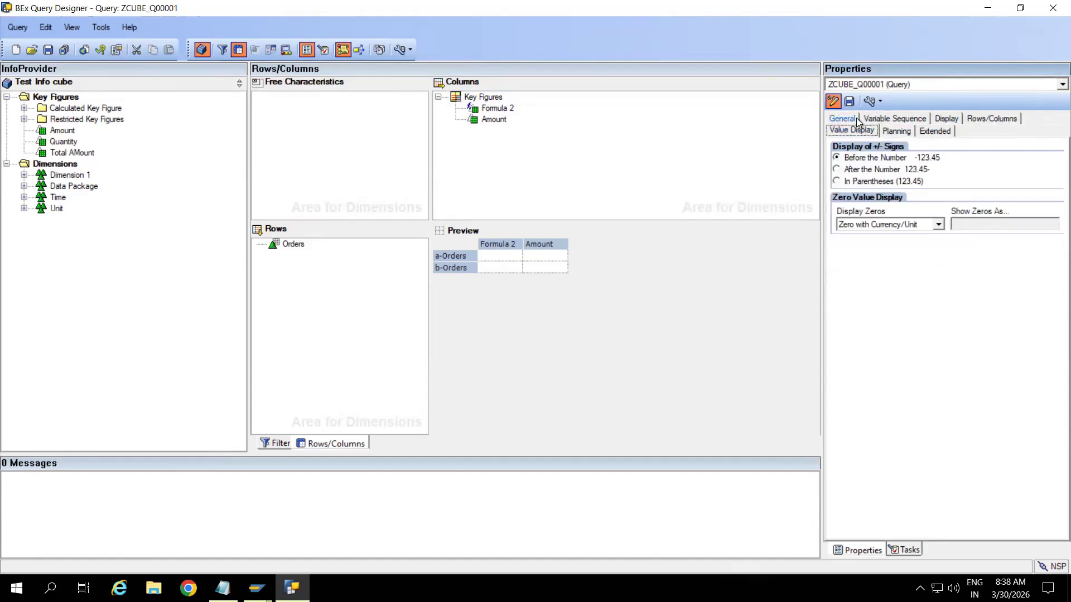
left_click(839, 169)
left_click(47, 50)
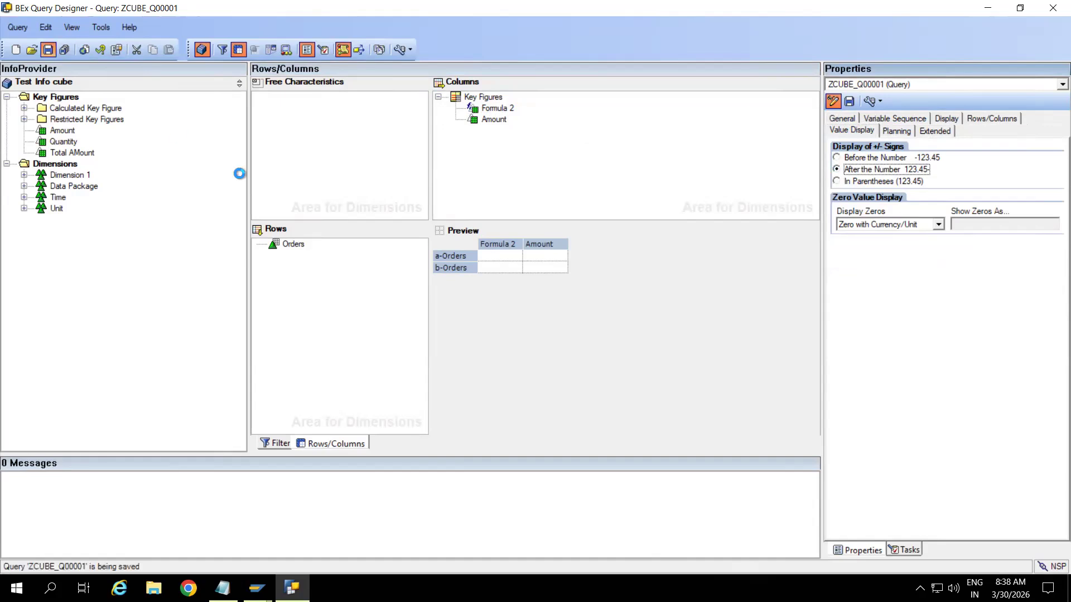
Step: Switch to the SAP Query Monitor, re-execute the query to check the trailing signs, and return to the initial screen
left_click(257, 588)
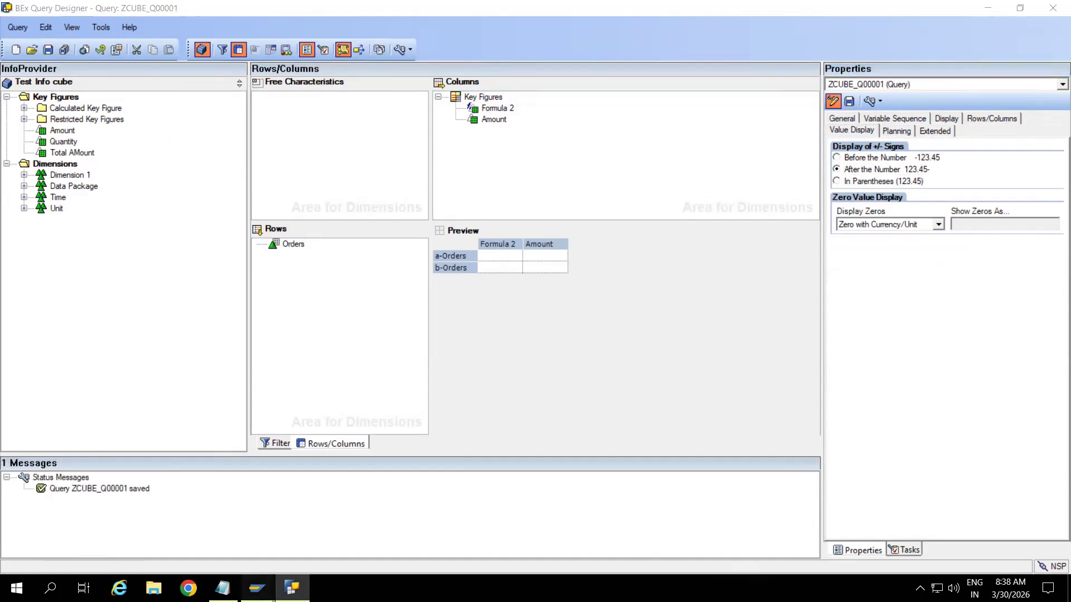
left_click(236, 530)
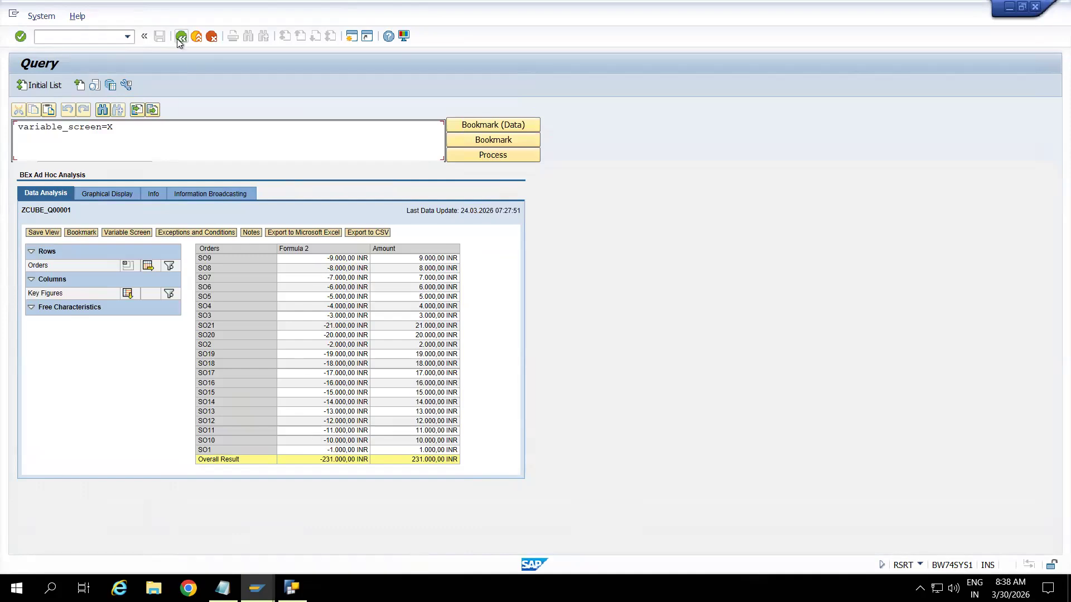
left_click(180, 37)
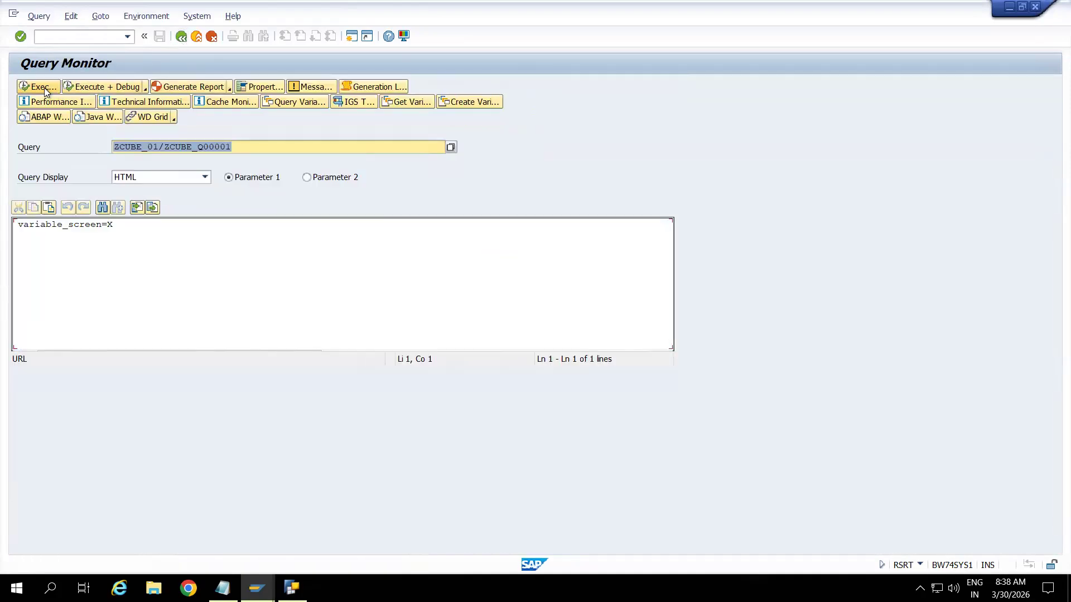
left_click(45, 88)
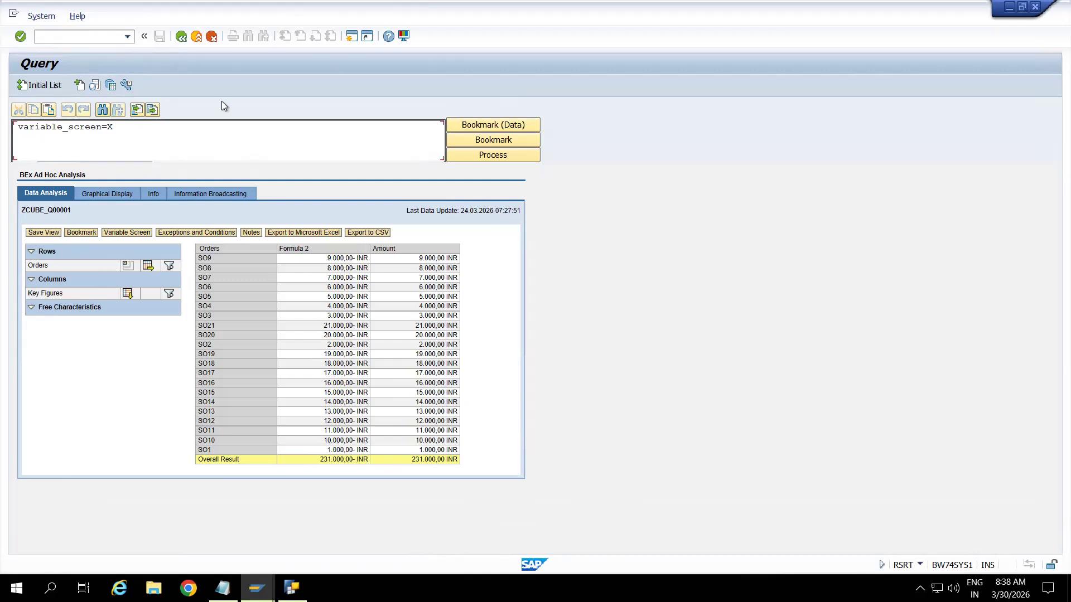
left_click(181, 37)
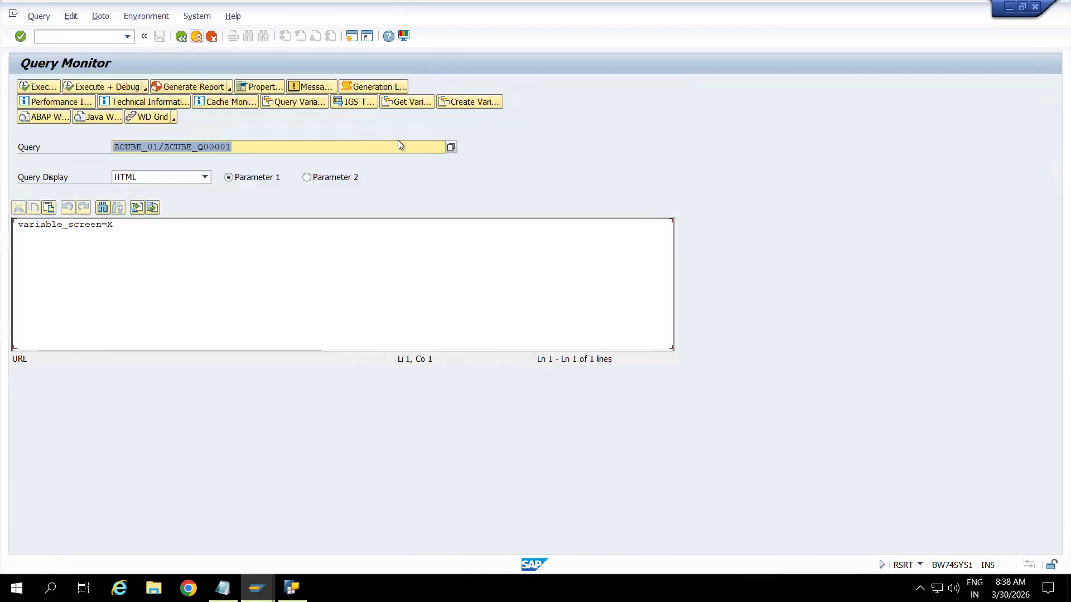
Step: Switch to BEx Query Designer, set the display of +/- signs to In Parentheses and save the query
left_click(287, 587)
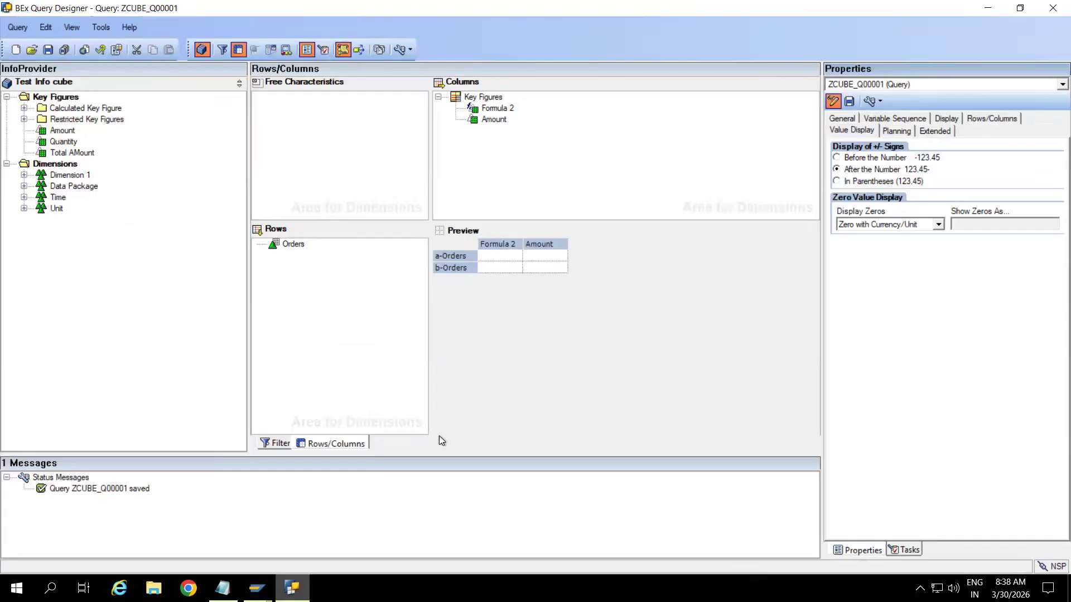
left_click(837, 182)
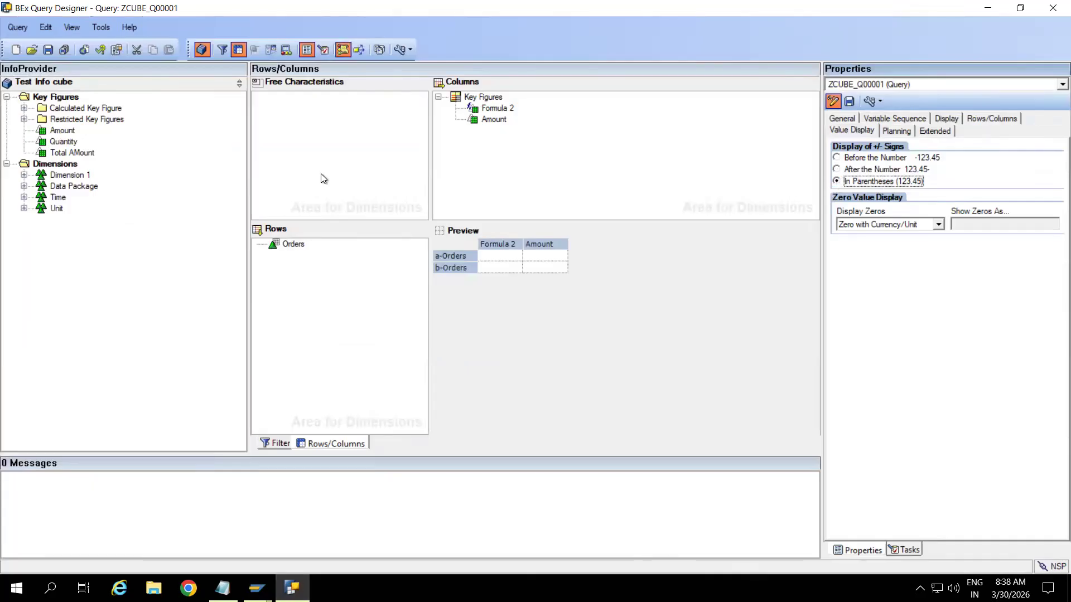
left_click(49, 49)
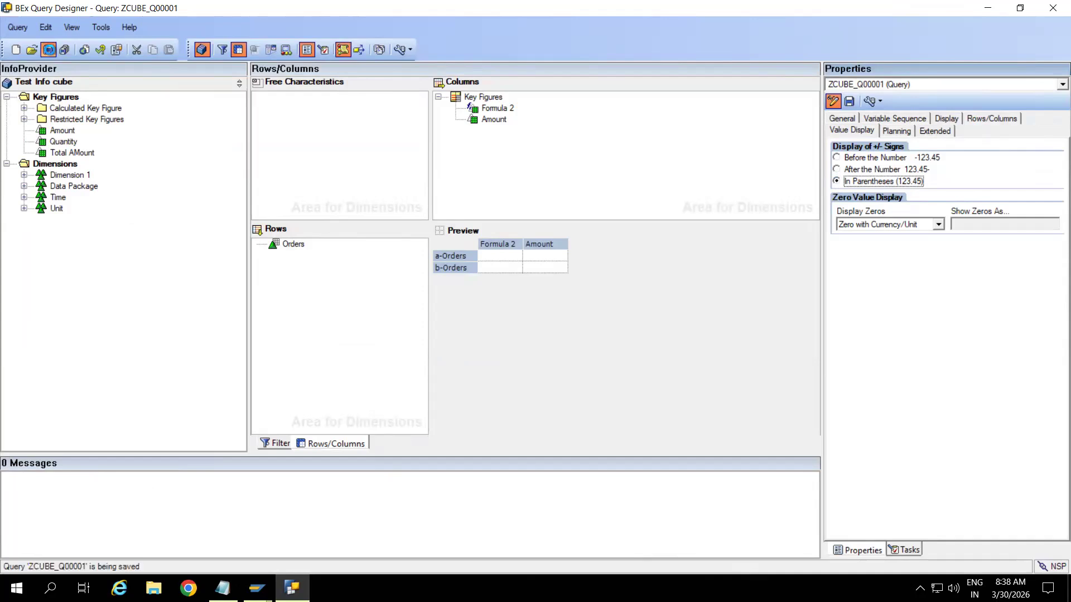
Step: Execute the query again in the SAP Query Monitor and compare its values with the In Parentheses setting
key("alt+Tab")
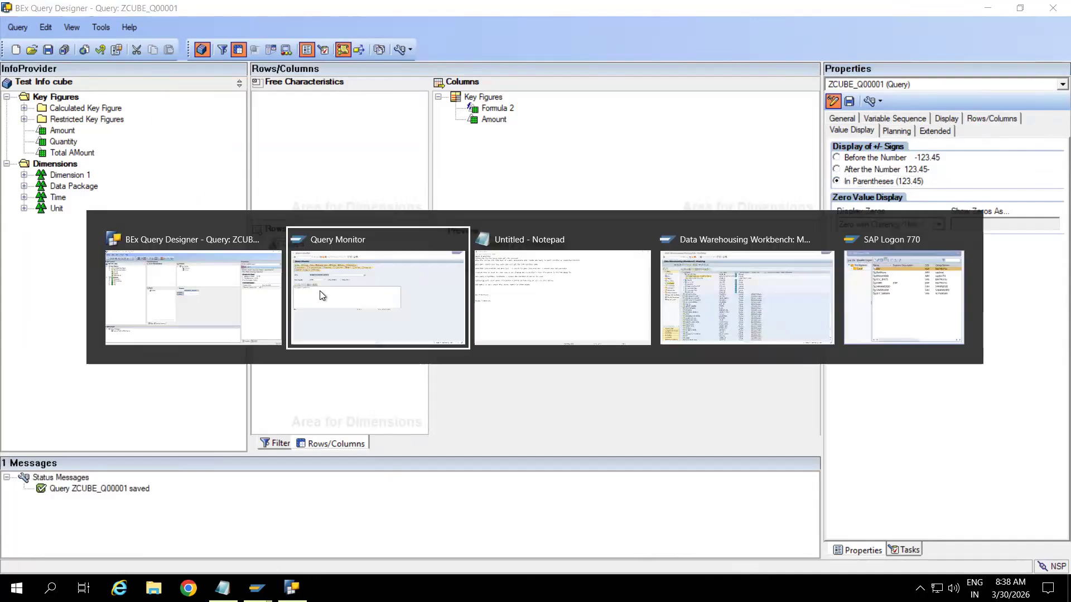
left_click(51, 83)
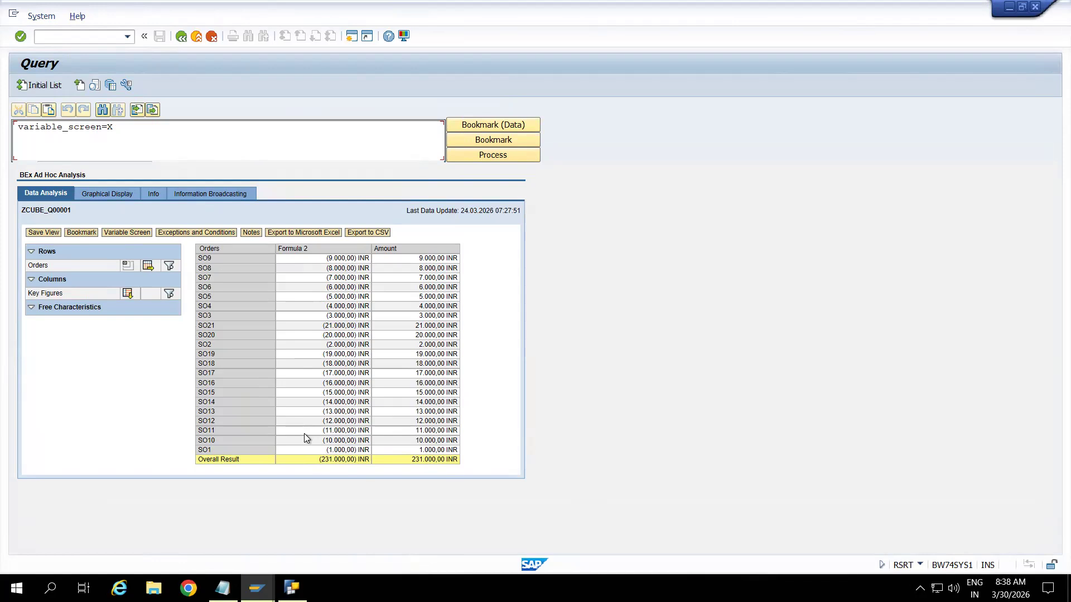
key("alt+Tab")
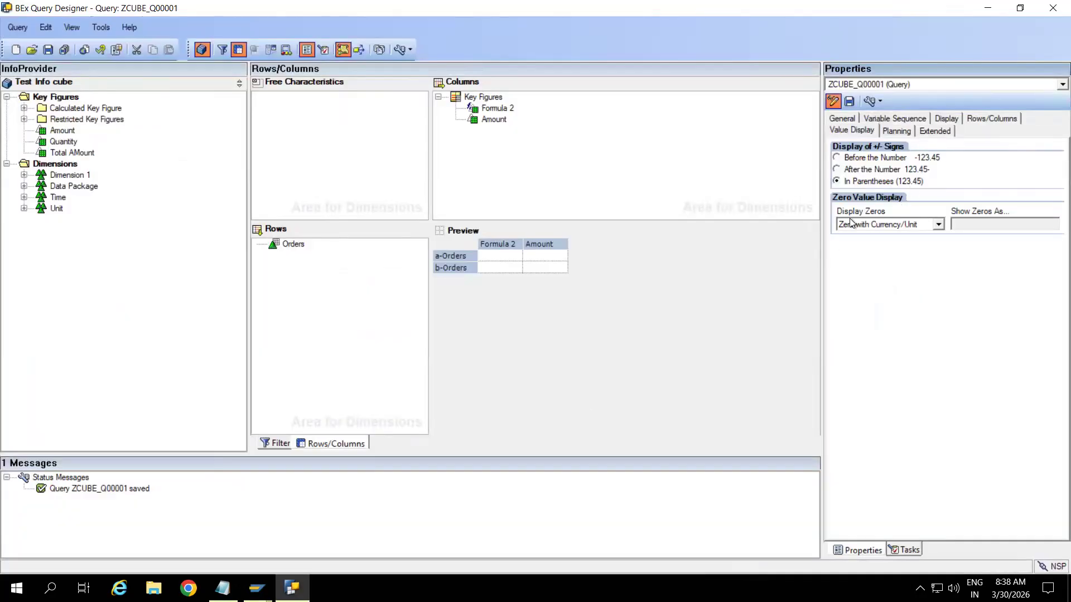
key("alt+Tab")
Step: Try the zero value display options Zero without Currency/Unit and Zero as Space for the query
left_click(937, 226)
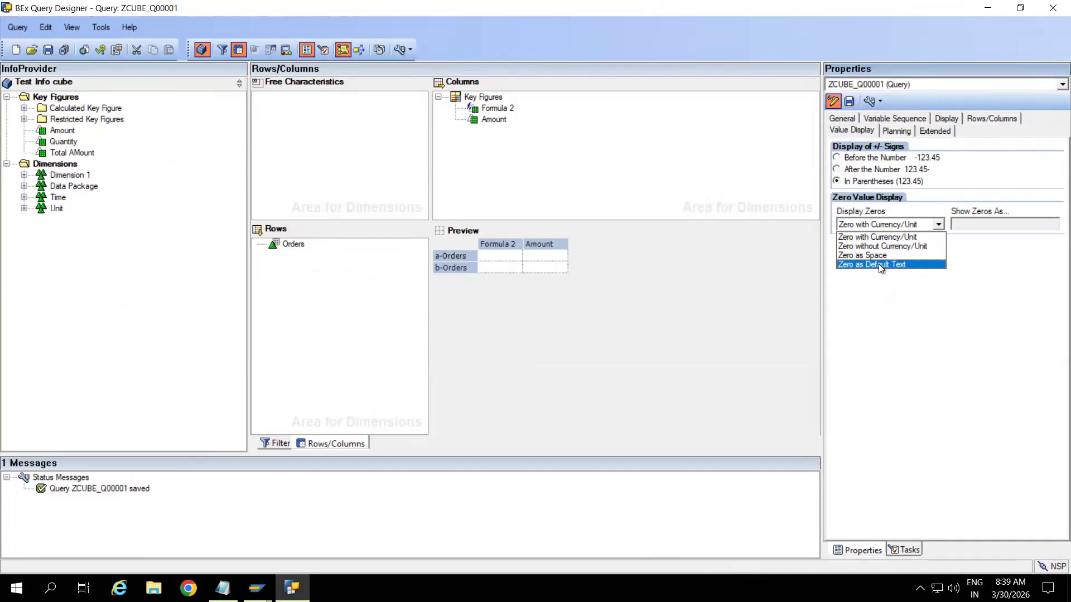
left_click(938, 224)
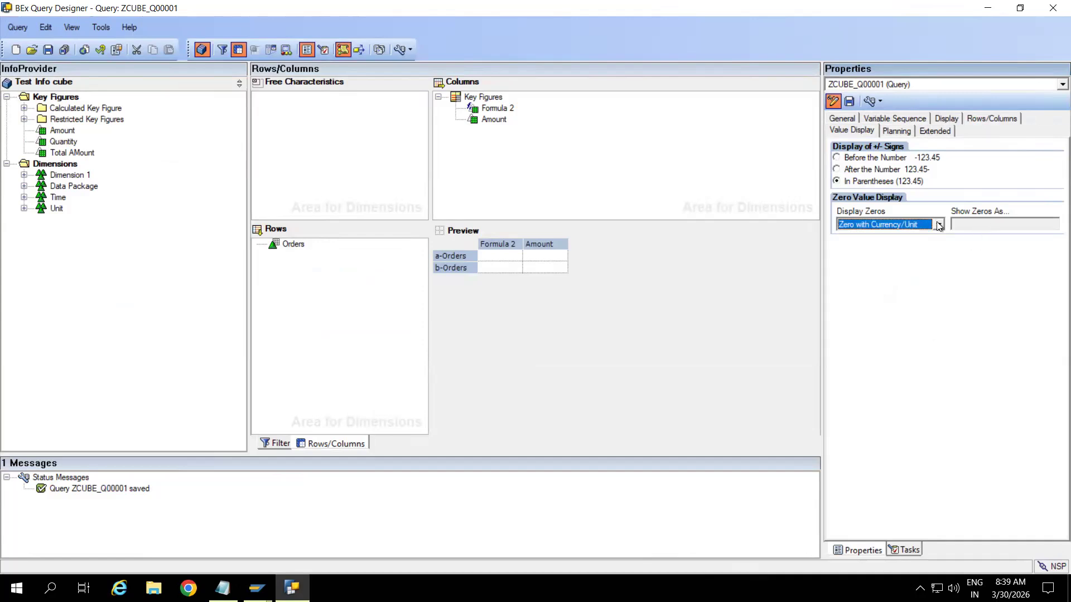
left_click(938, 225)
left_click(893, 243)
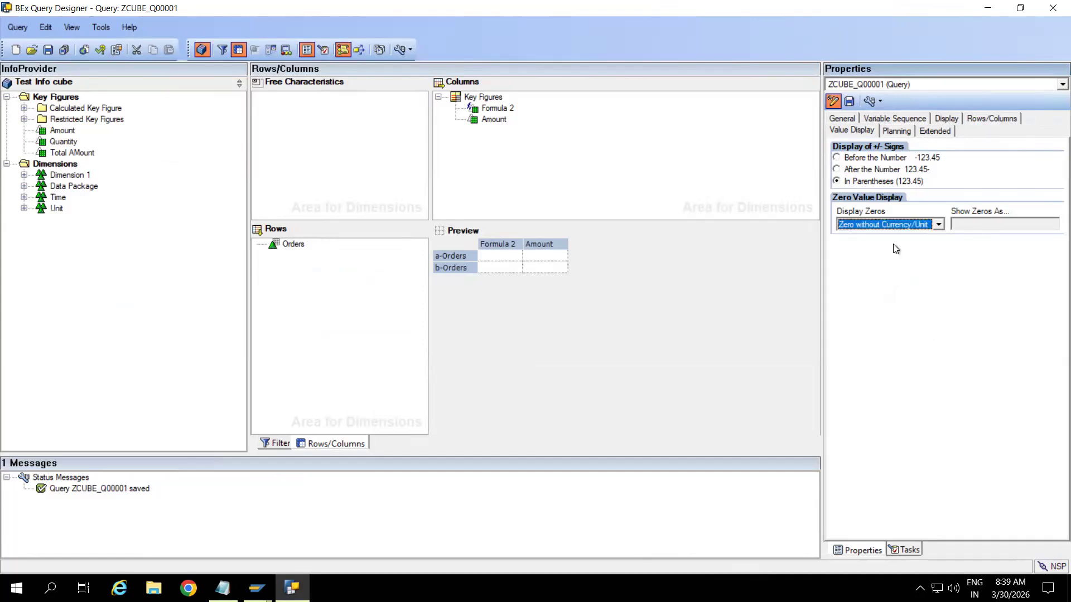
left_click(939, 224)
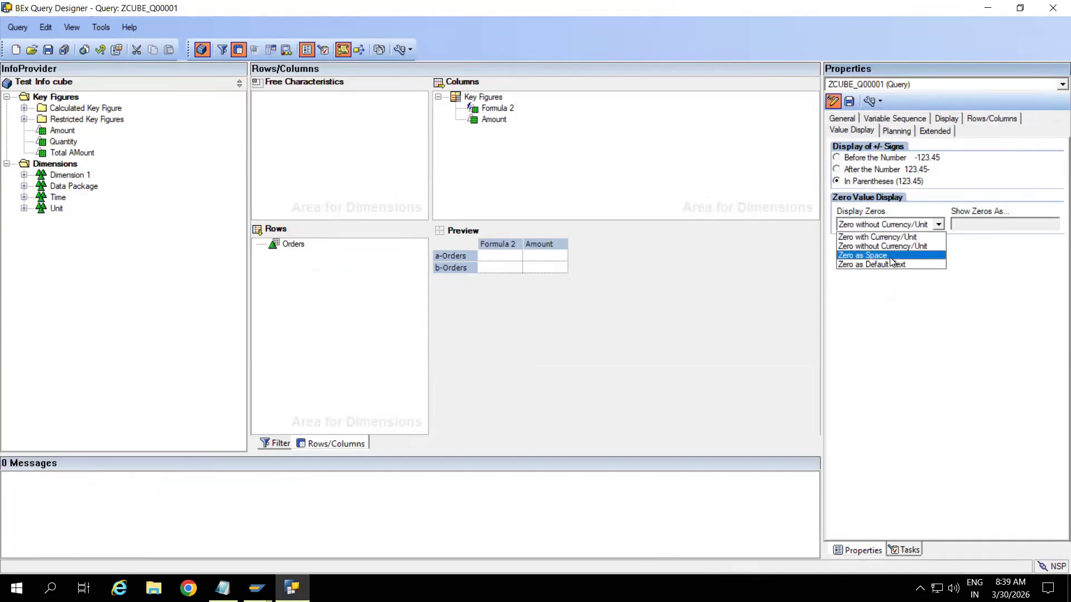
left_click(890, 257)
Step: Set the query's zero value display to Zero as Default Text with zeros shown as Ignore, and save the query
left_click(939, 226)
left_click(898, 260)
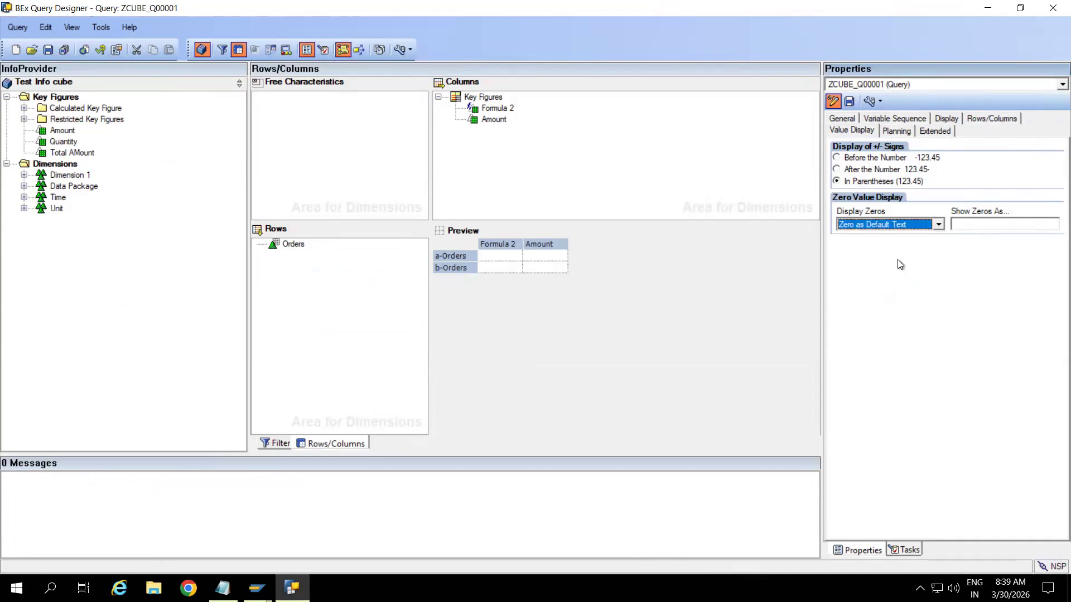
left_click(971, 226)
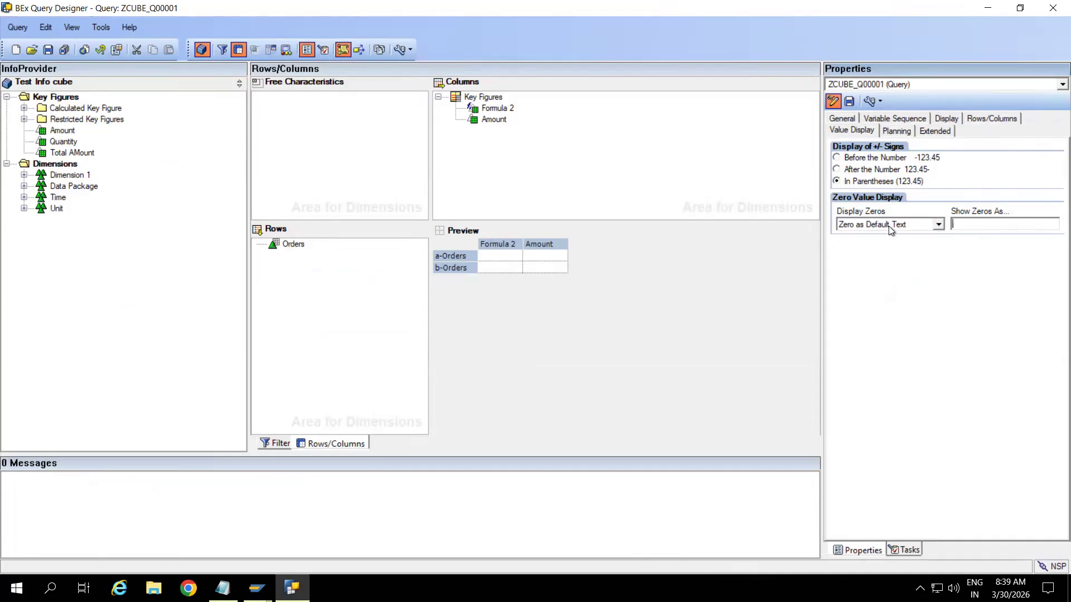
type("Ignore")
left_click(49, 49)
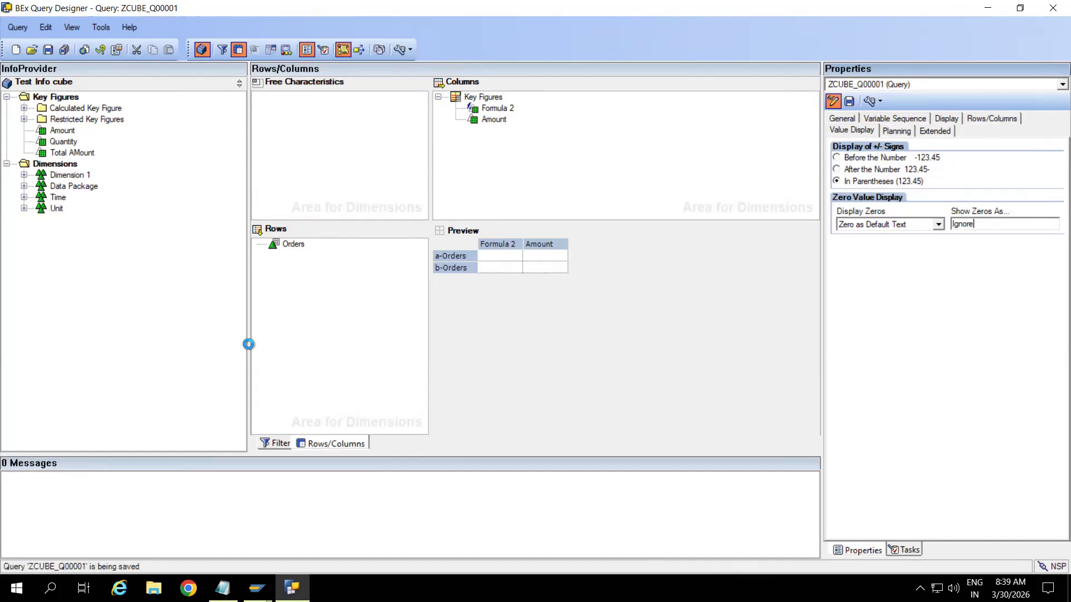
Step: Switch to the SAP Query Monitor and re-execute the query to check how zeros are displayed
mouse_move(256, 588)
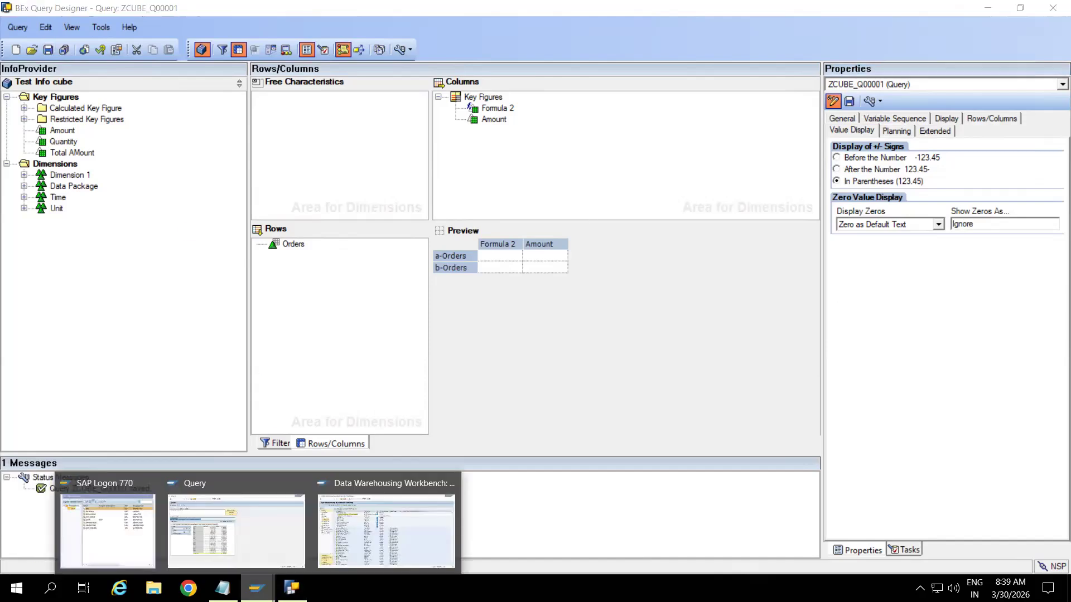
left_click(266, 504)
left_click(181, 36)
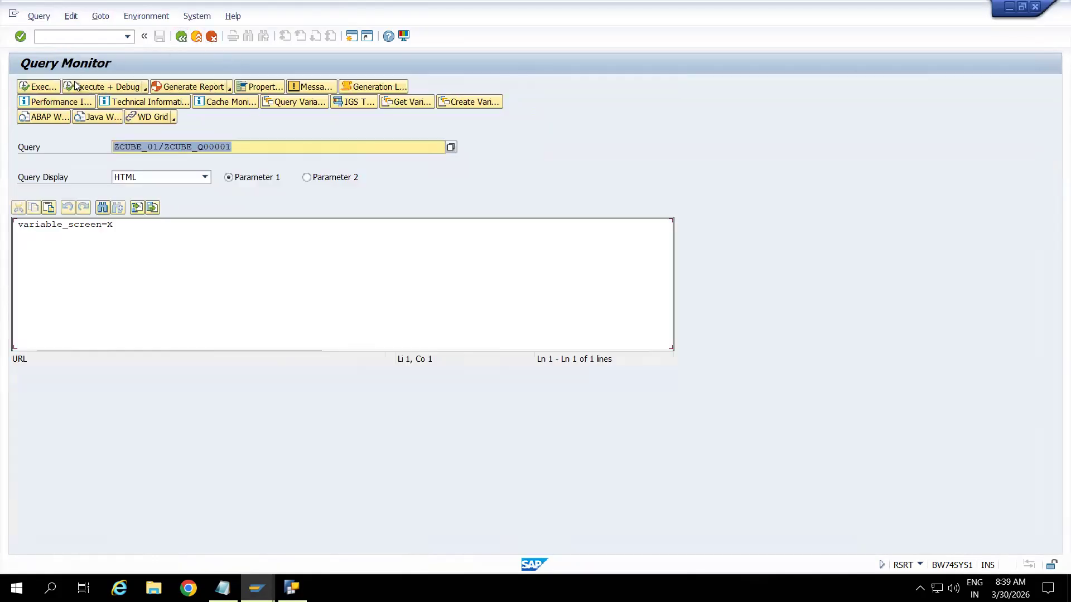
left_click(32, 85)
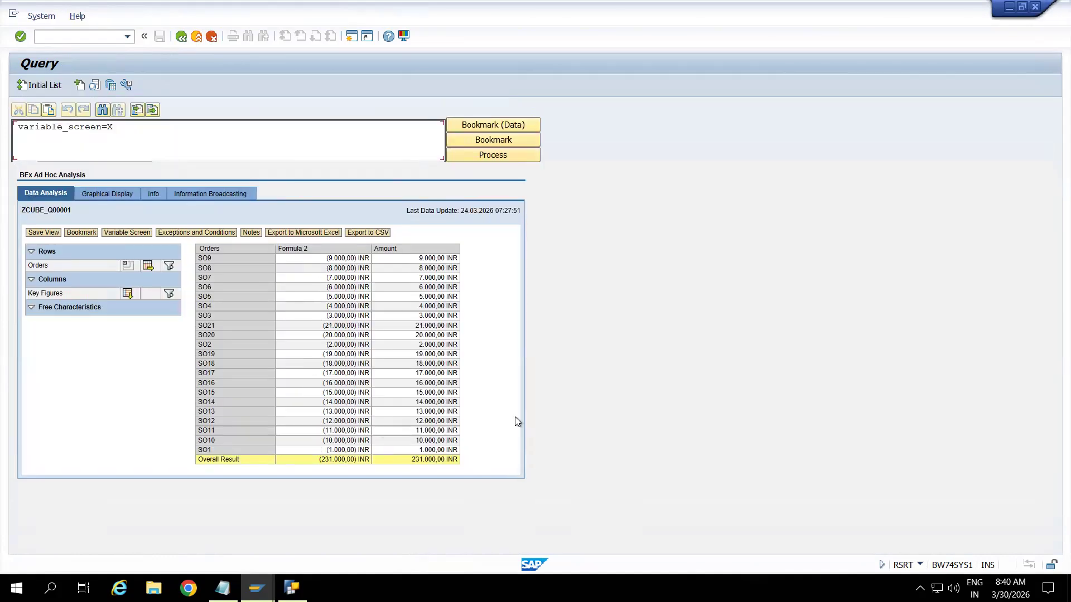
Step: Switch back to BEx Query Designer and review the query's General, Variable Sequence and Display properties
key("alt+Tab")
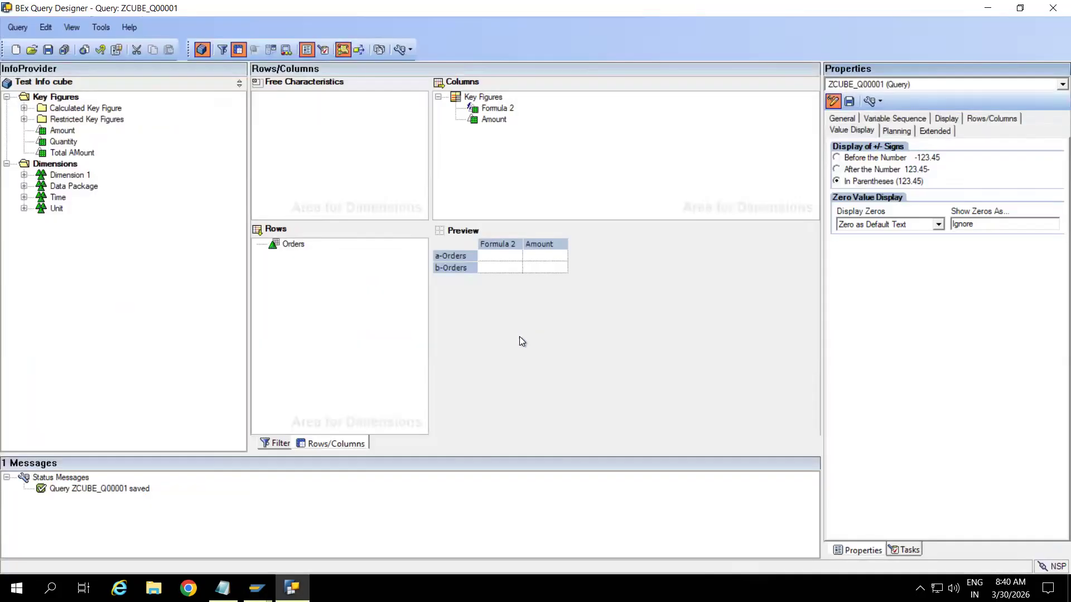
left_click(846, 120)
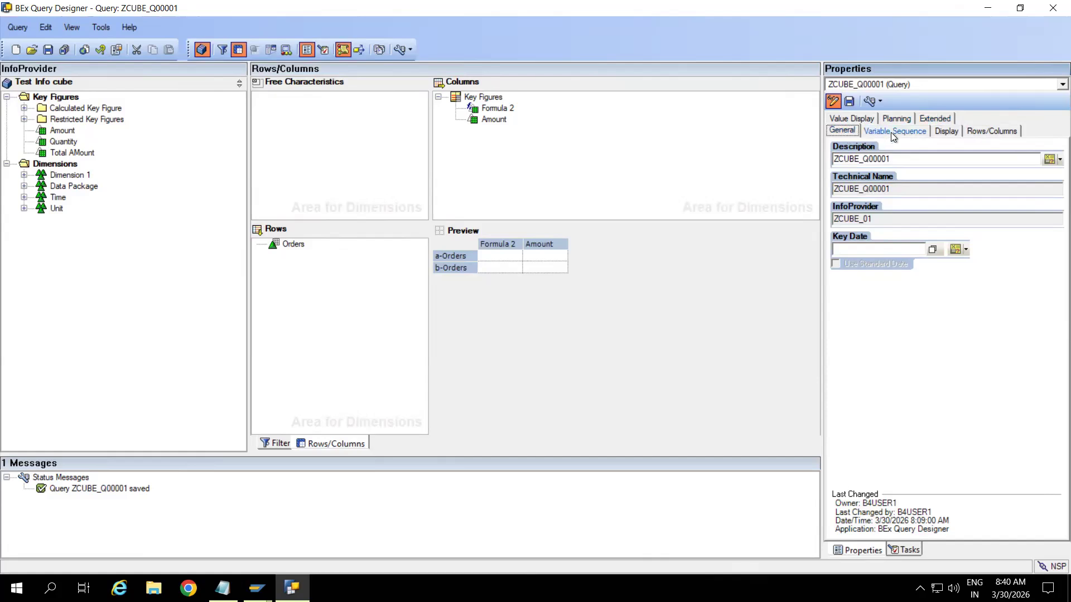
left_click(891, 132)
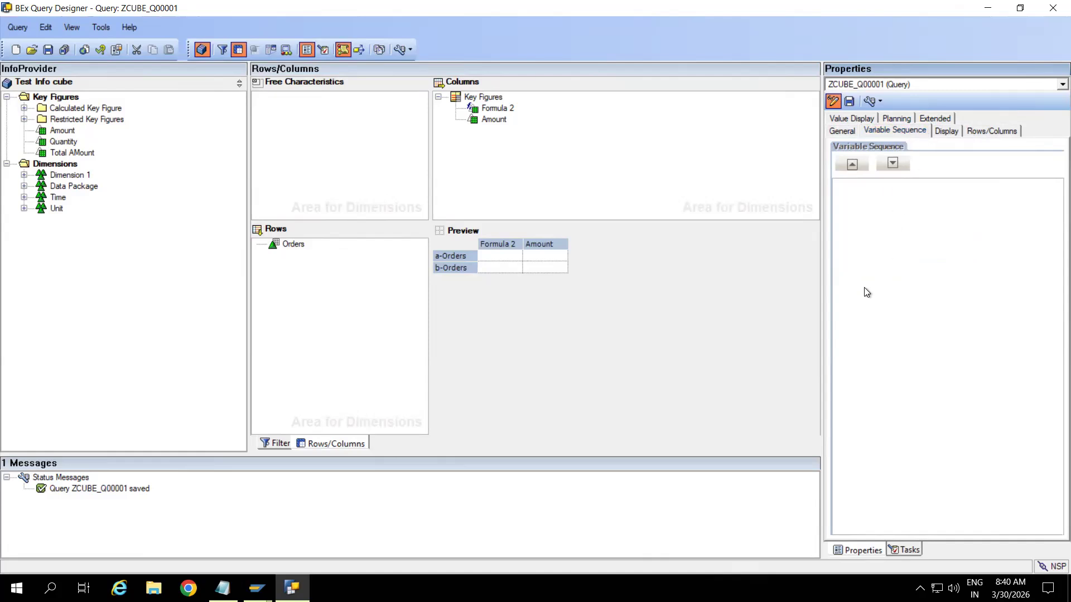
left_click(948, 131)
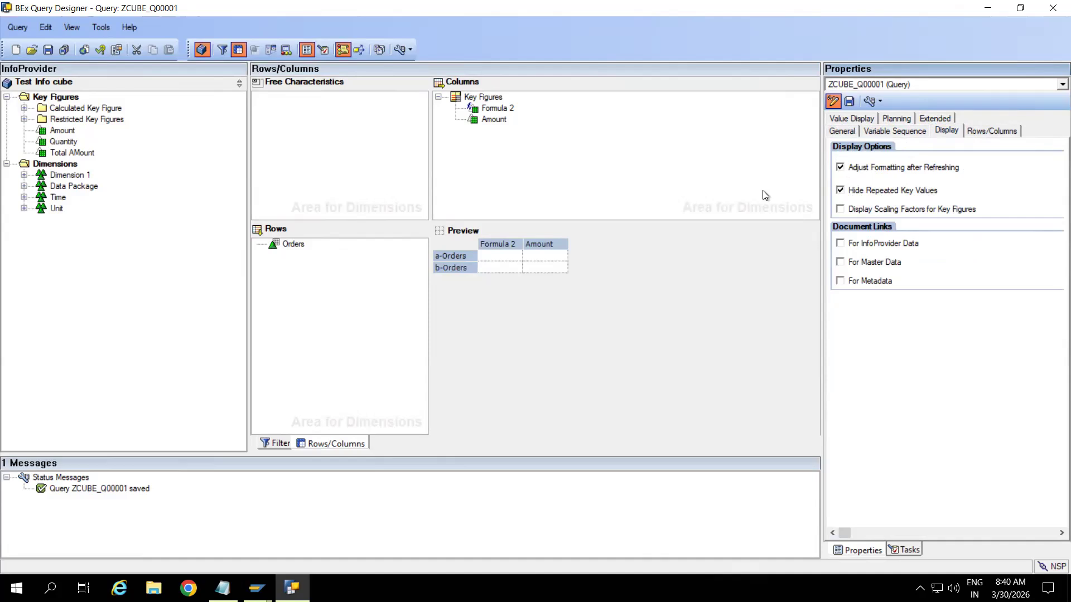
Step: Add the Material characteristic from Dimension 1 to the rows below Orders and save the query
left_click(24, 176)
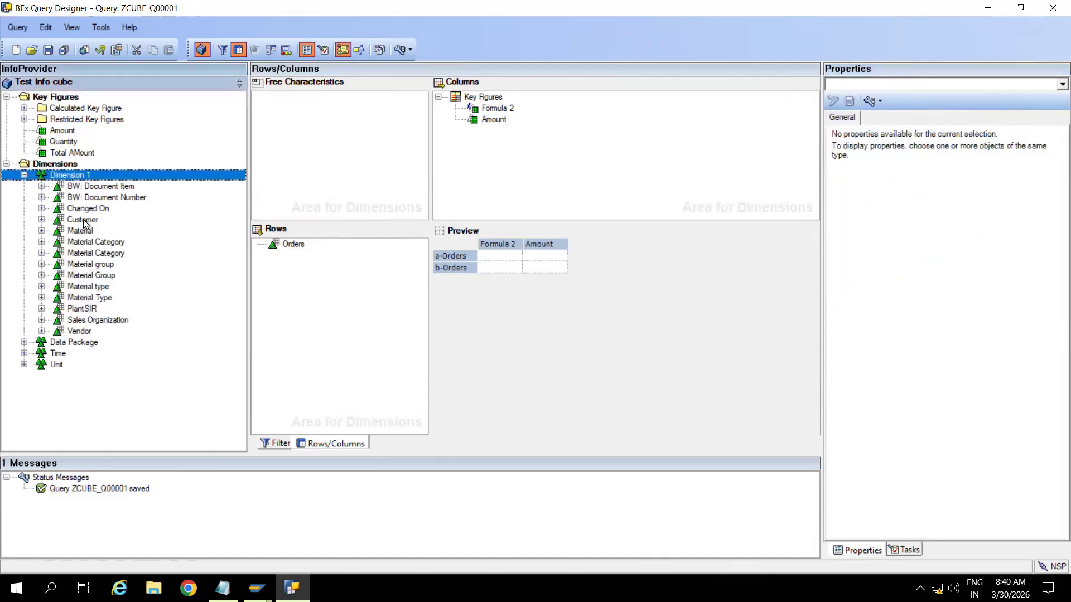
left_click_drag(81, 233, 315, 295)
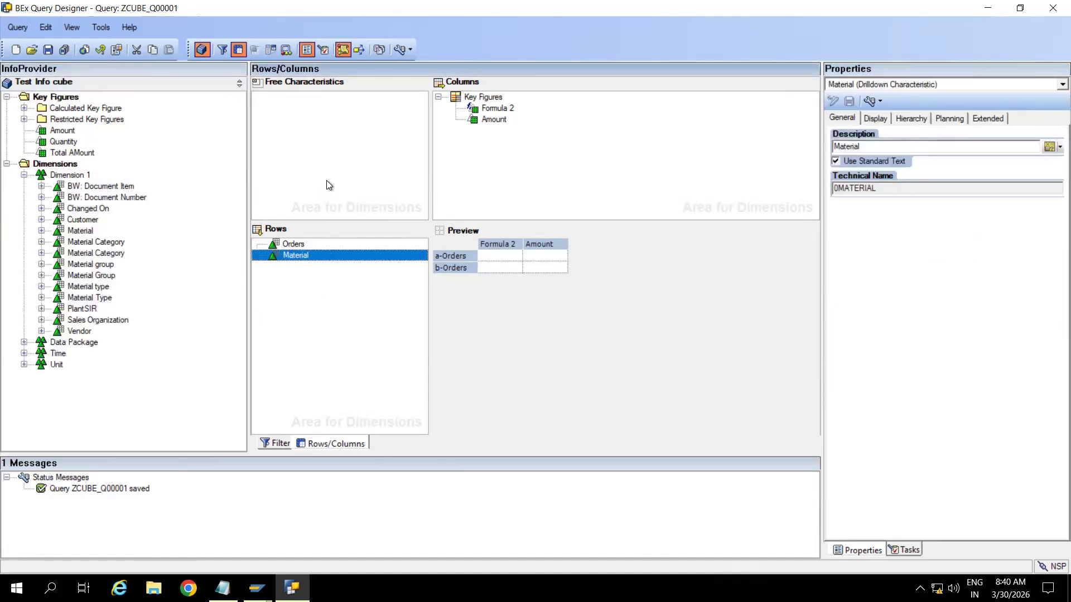
left_click(49, 49)
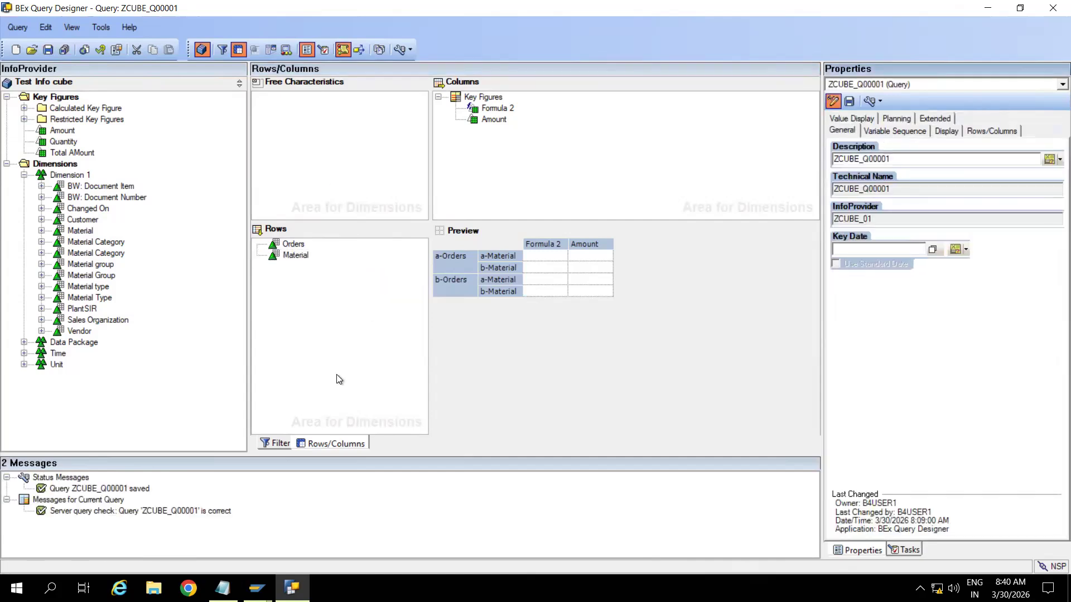
Step: Set the results rows of the Material characteristic to Always Suppress in its display properties and save the query
left_click(292, 255)
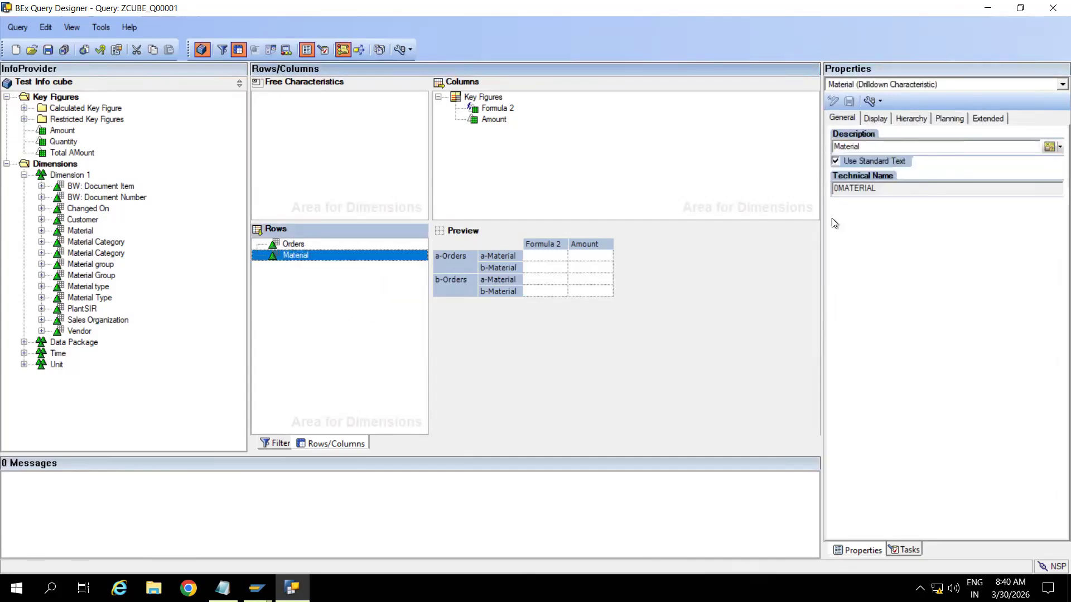
left_click(879, 118)
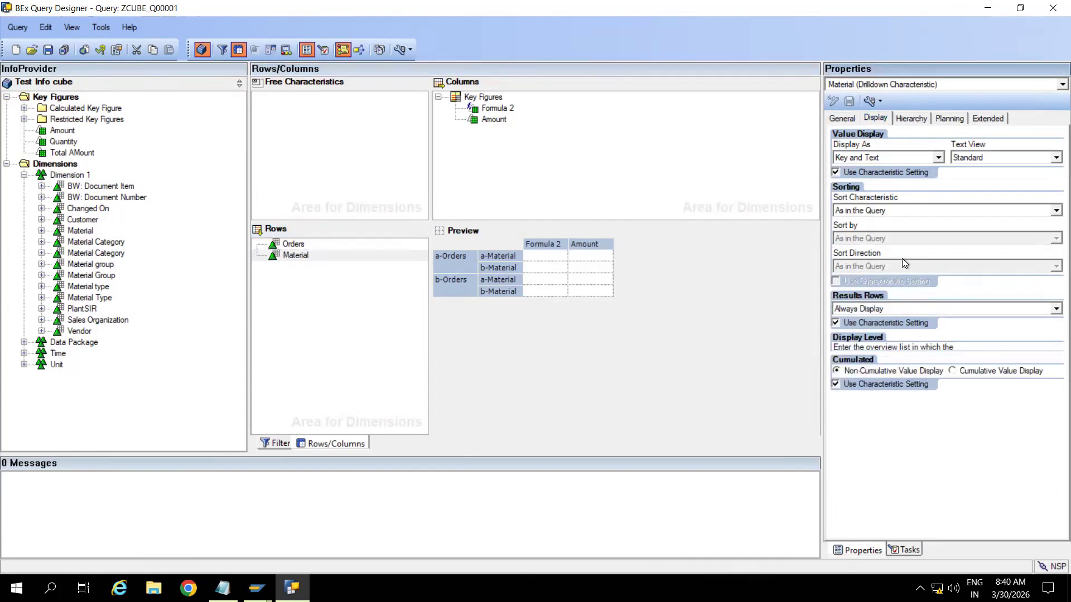
left_click(908, 310)
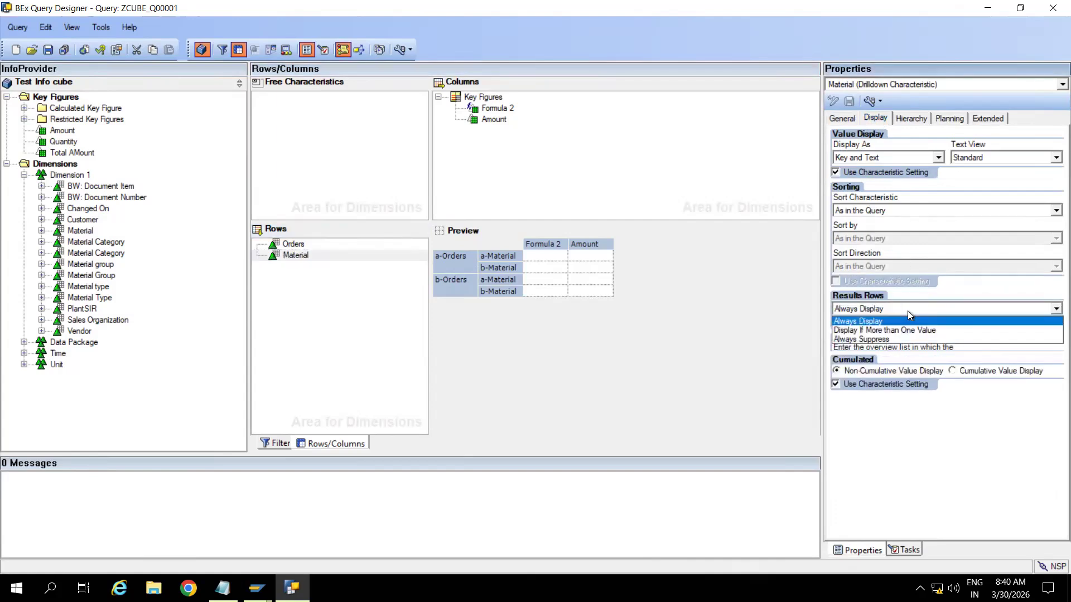
left_click(892, 337)
left_click(47, 50)
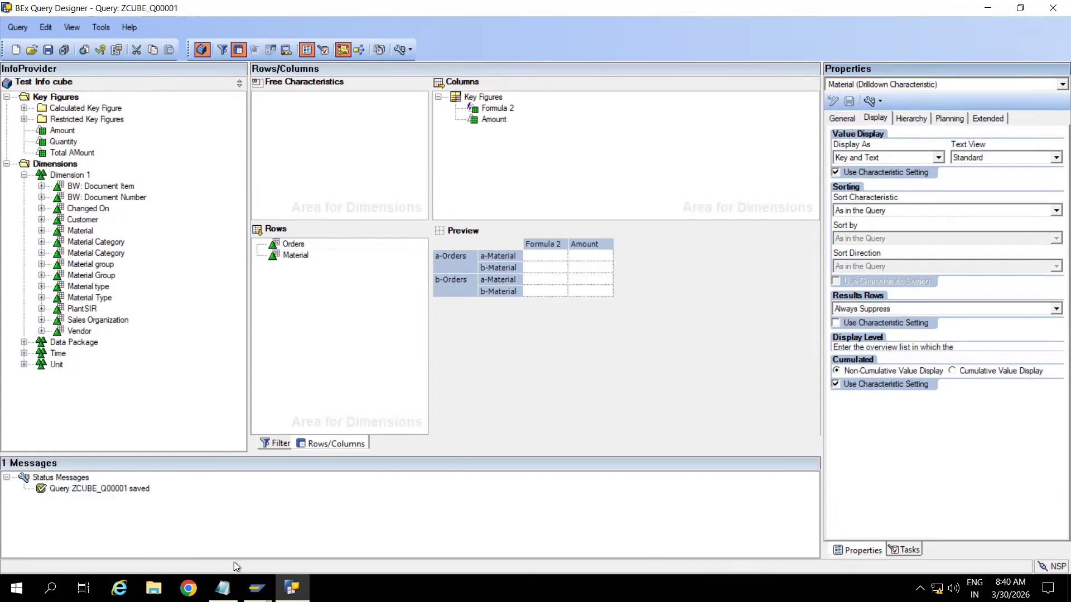
Step: Switch to the SAP Query Monitor and re-execute the query to check the Material rows with results suppressed
left_click(257, 588)
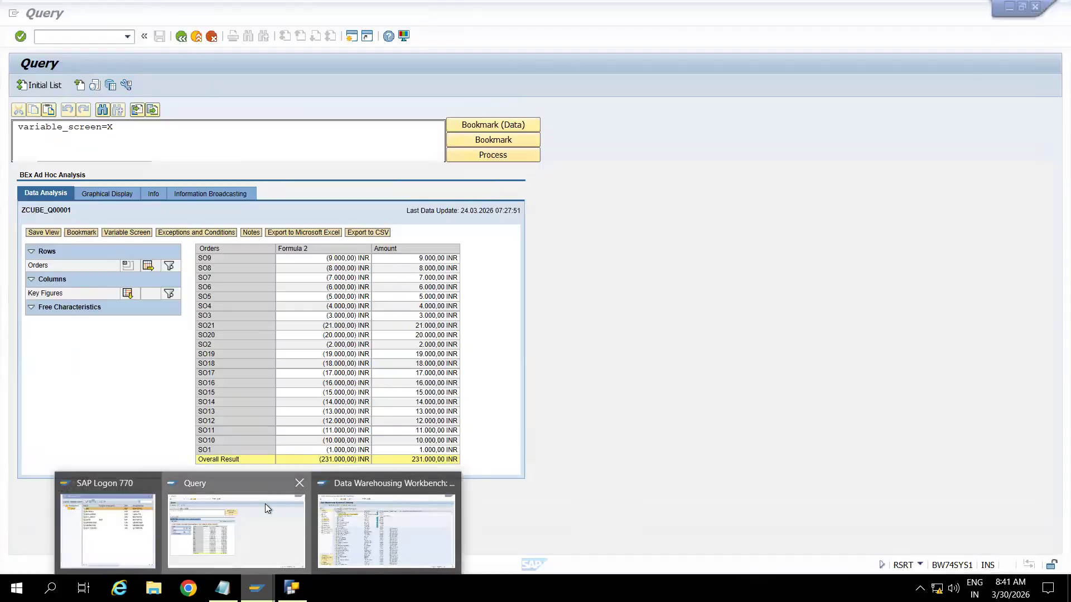
left_click(266, 504)
left_click(182, 36)
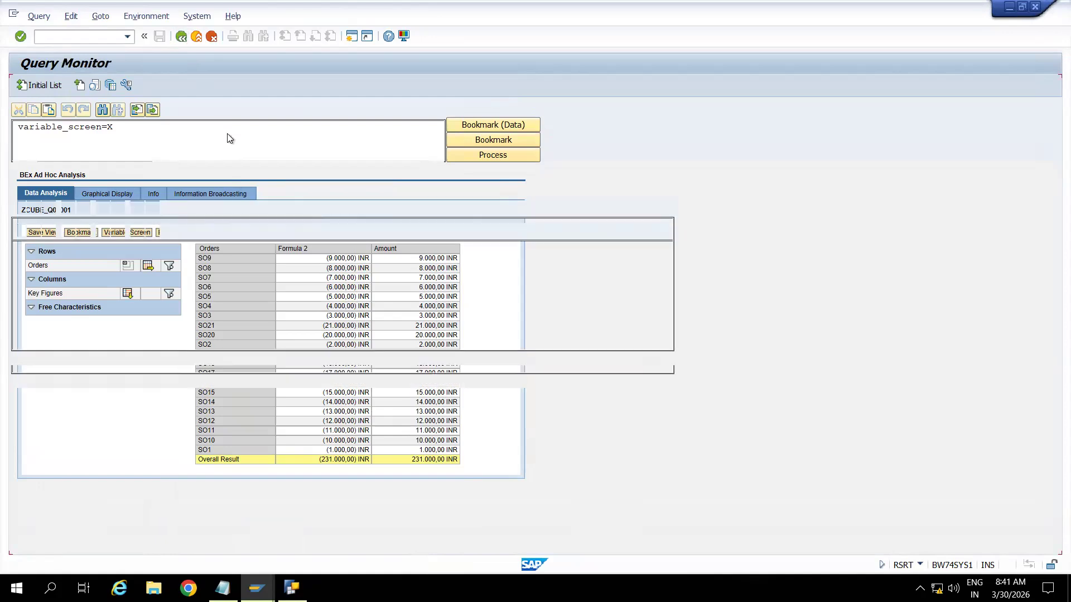
left_click(45, 86)
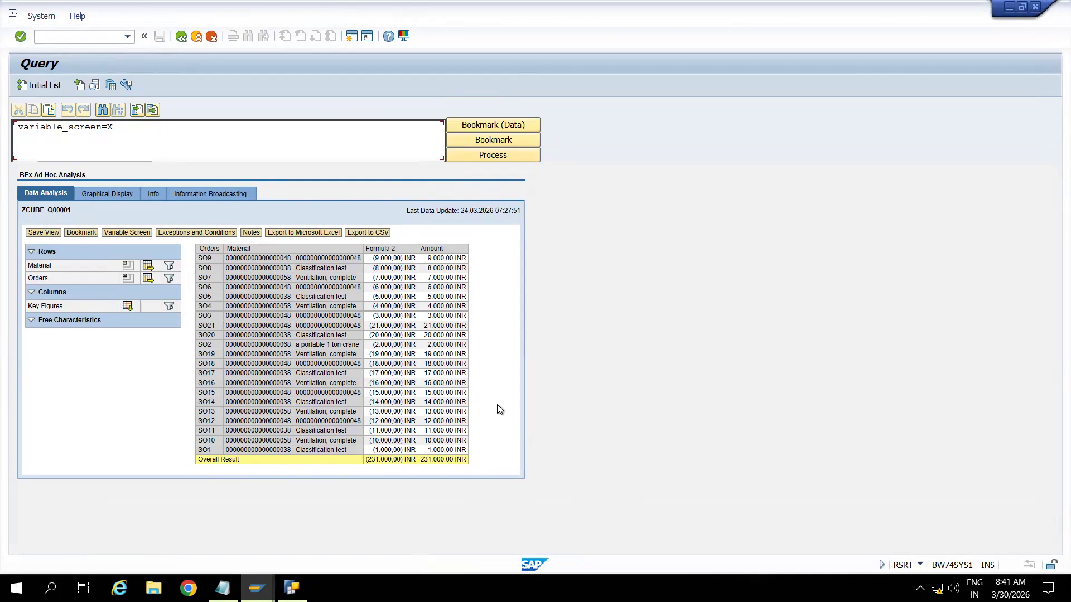
Step: Switch to BEx Query Designer, remove the Orders characteristic from the rows and save the query
mouse_move(257, 589)
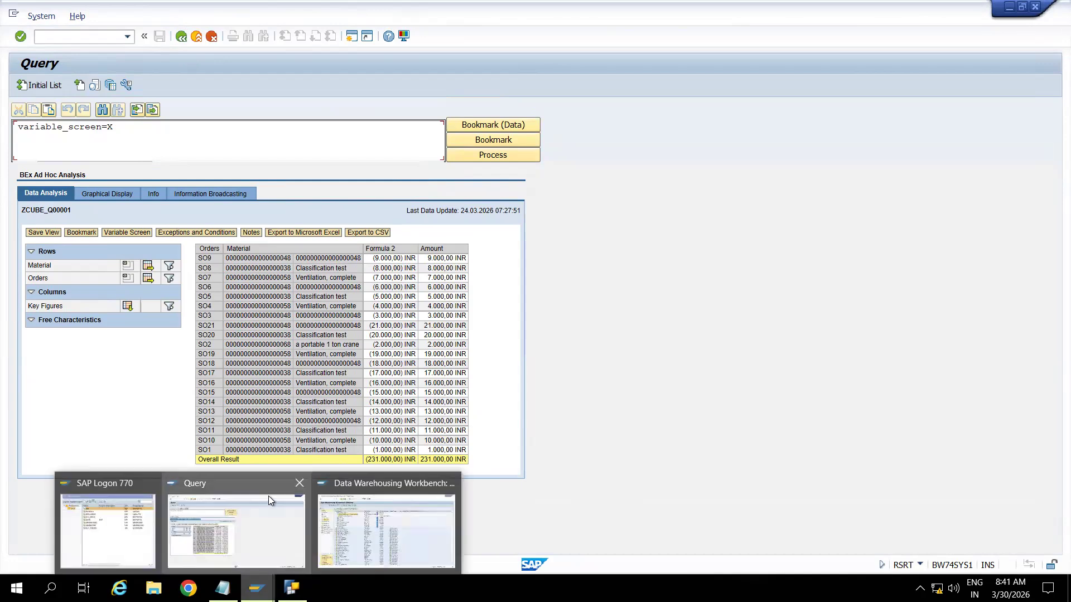
left_click(345, 504)
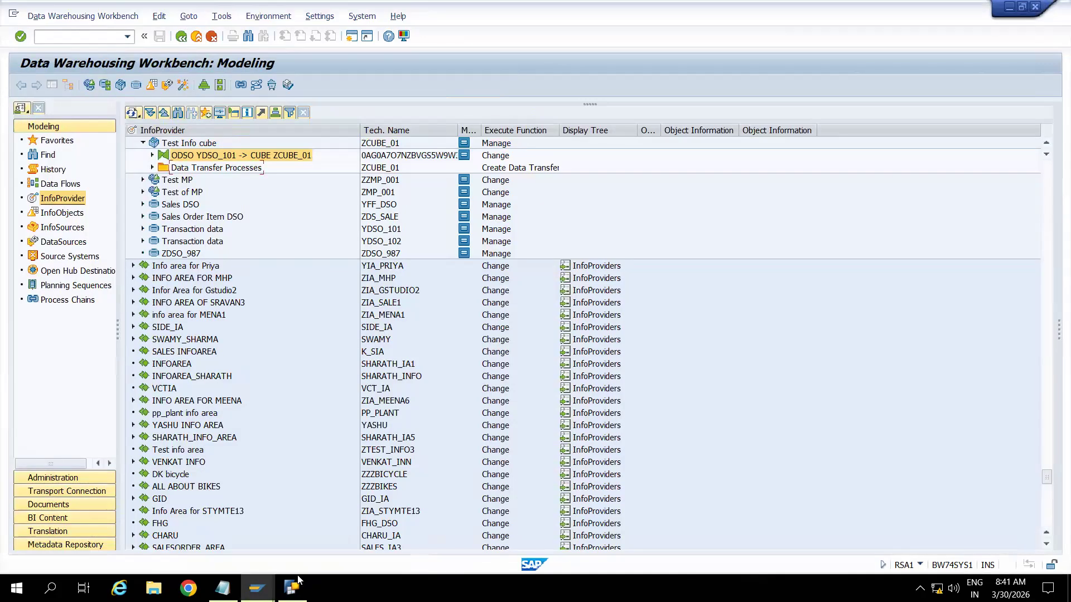
left_click(291, 588)
left_click(294, 246)
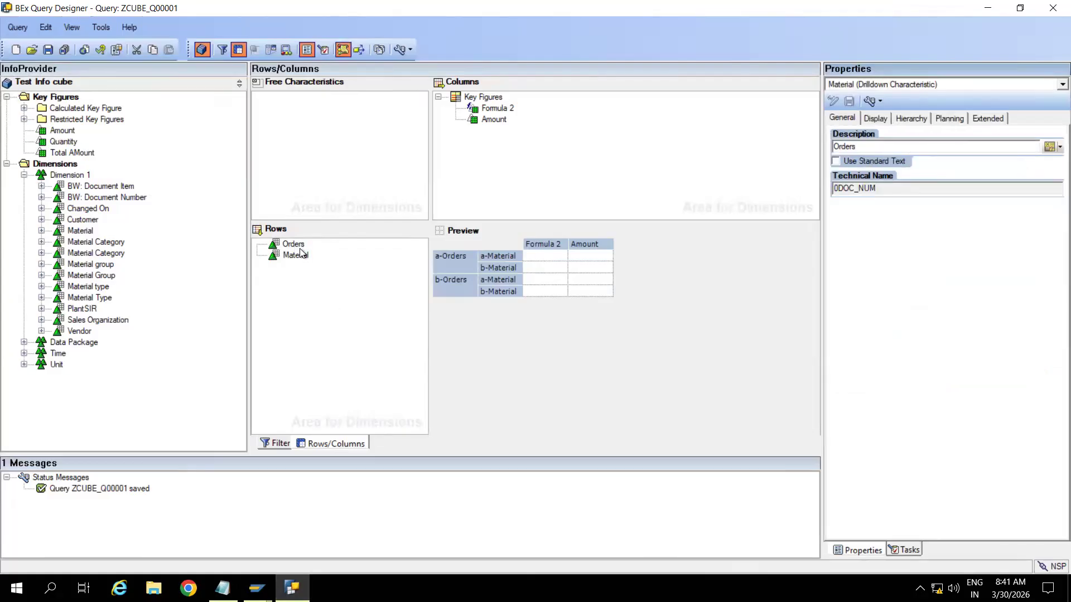
left_click(295, 245)
left_click_drag(296, 248, 185, 286)
left_click(48, 50)
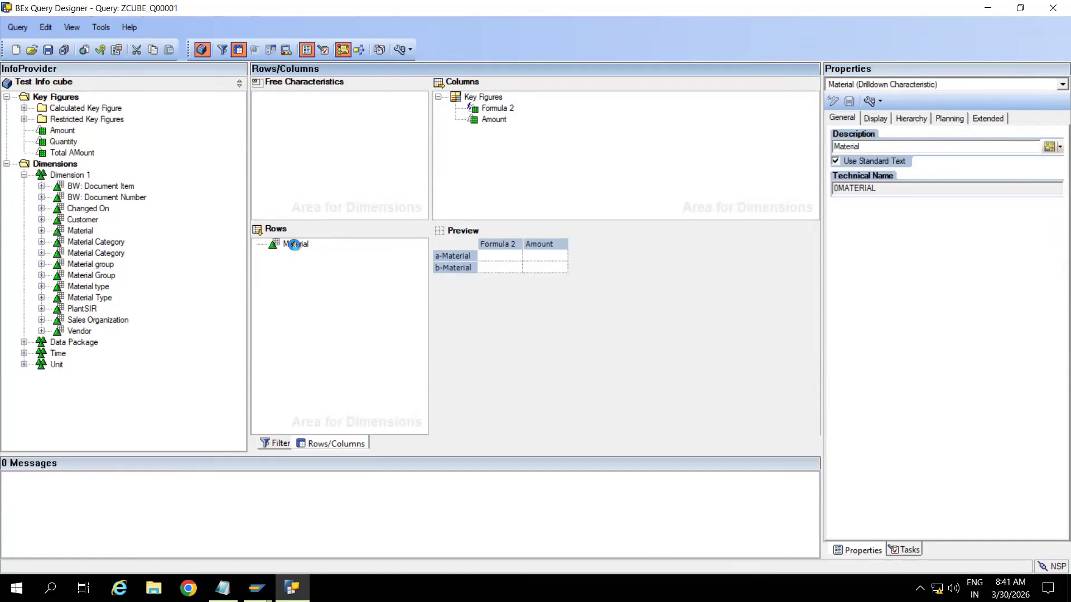
Step: Set the results rows of the Material characteristic to Always Display and save the query
left_click(294, 244)
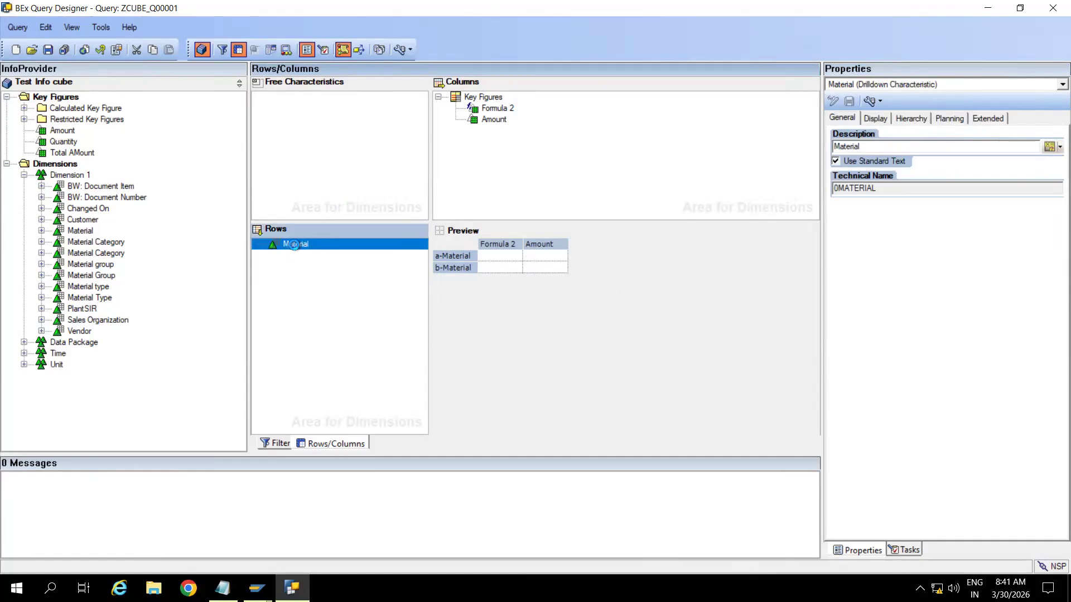
left_click(875, 118)
left_click(914, 309)
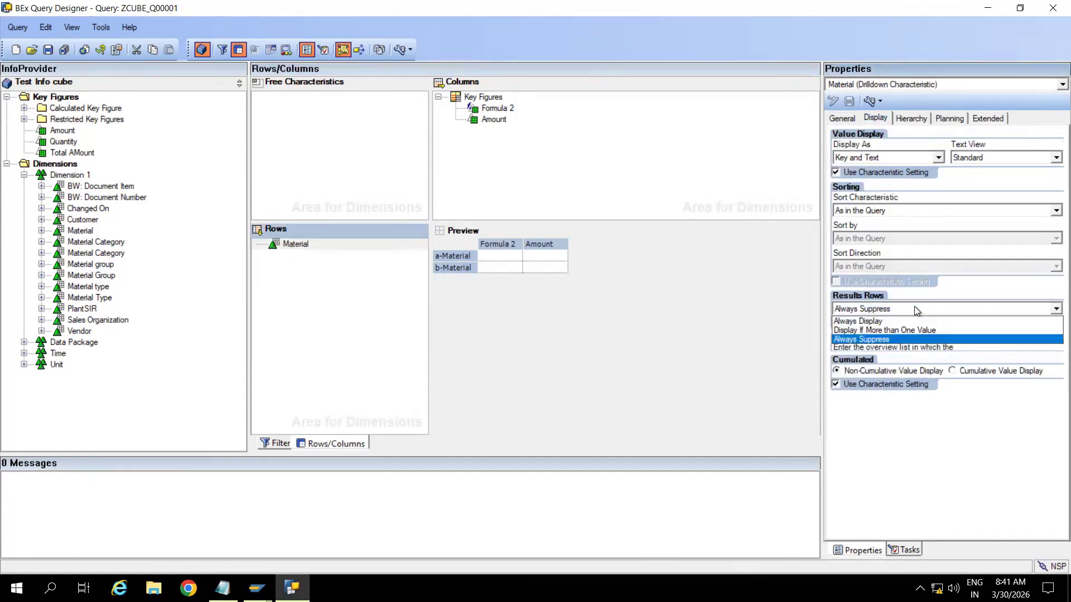
left_click(875, 323)
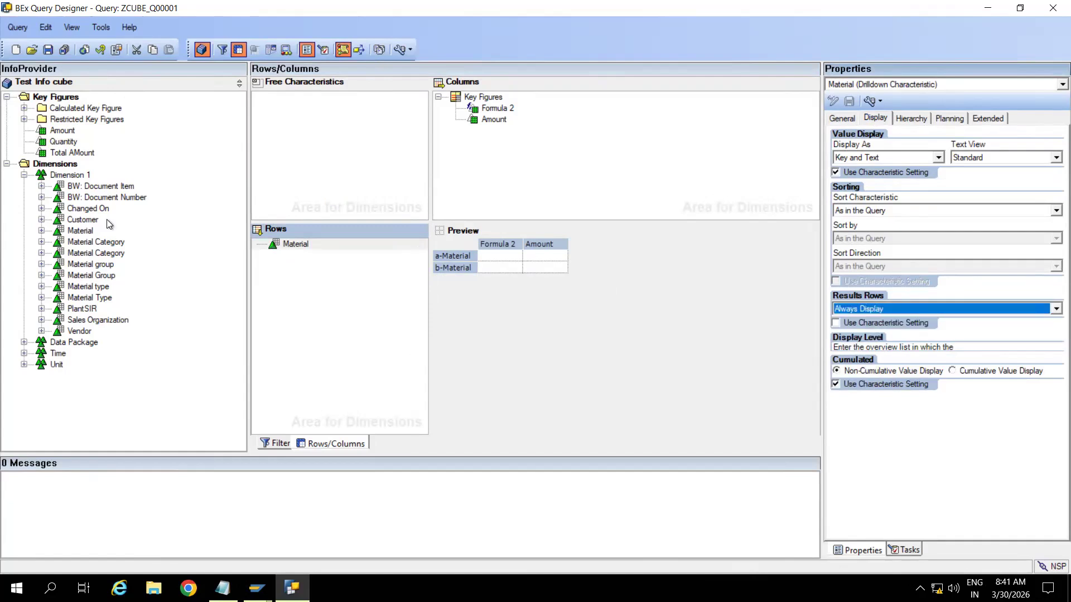
left_click(47, 51)
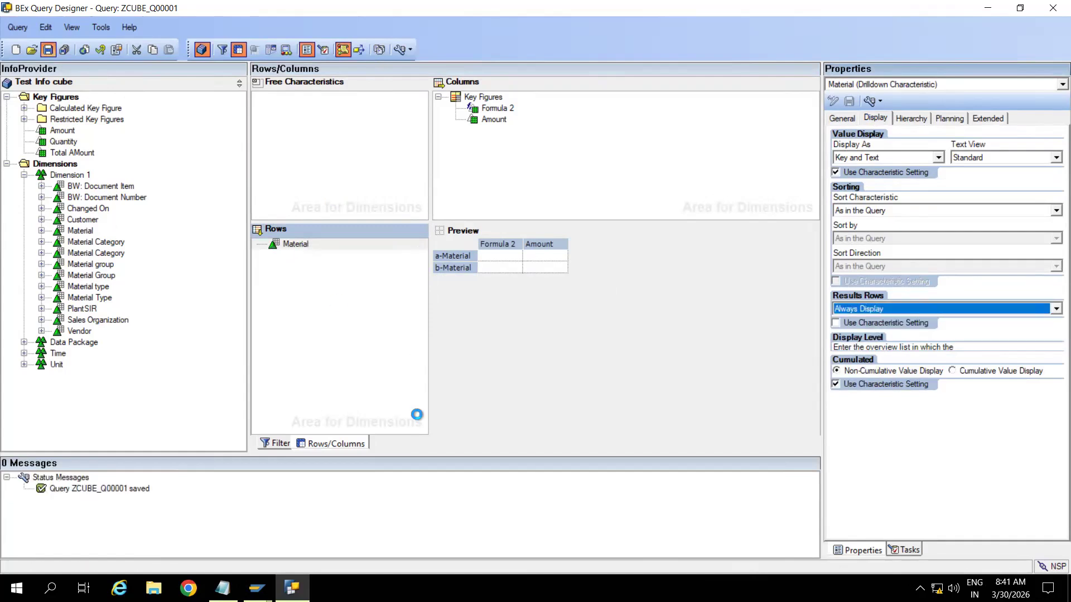
Step: Execute the query again in the SAP Query Monitor to examine the output with only Material in the rows
mouse_move(255, 587)
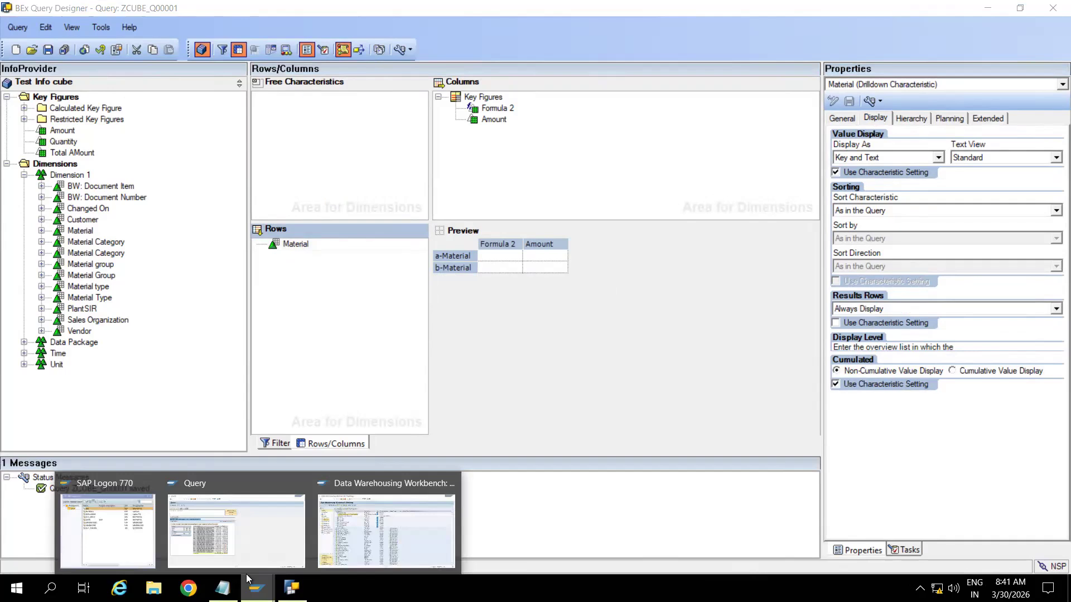
left_click(216, 531)
left_click(181, 36)
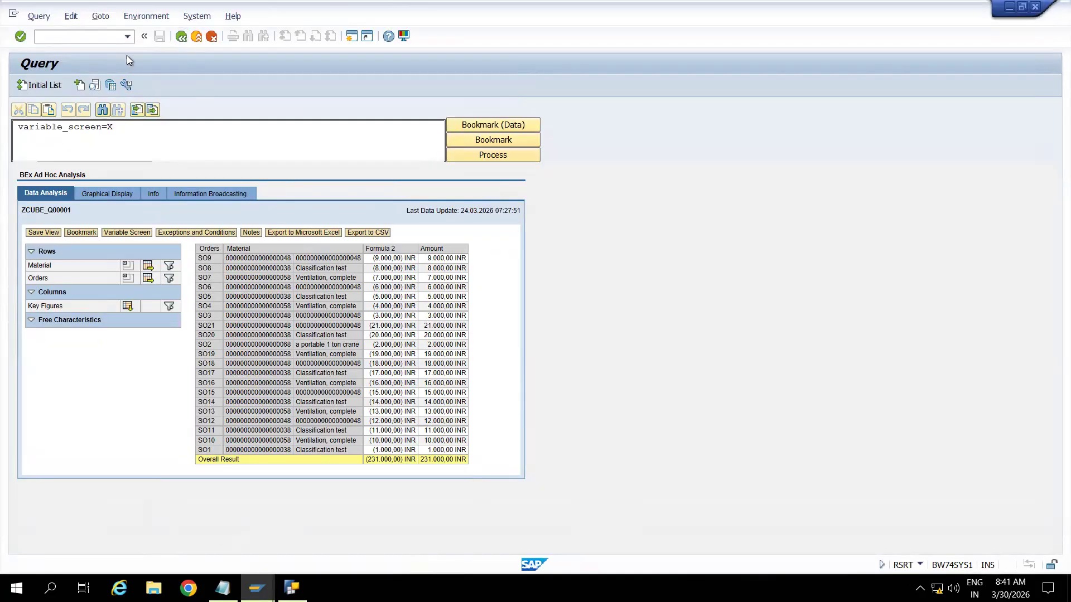
left_click(37, 86)
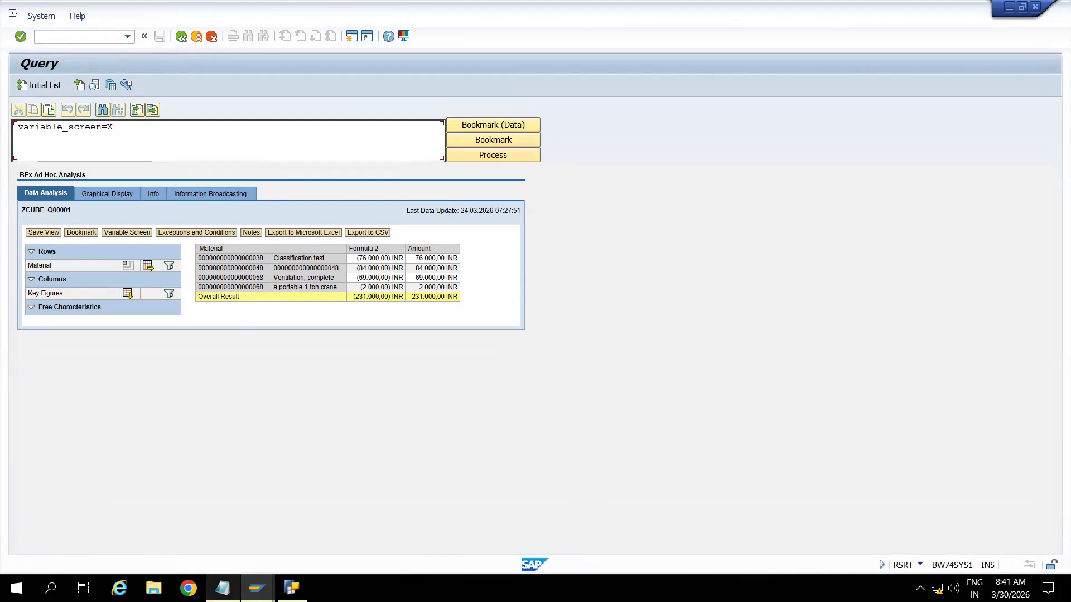
Step: Switch to BEx Query Designer and add the Calendar Day characteristic from the Time dimension to the rows below Material
left_click(256, 589)
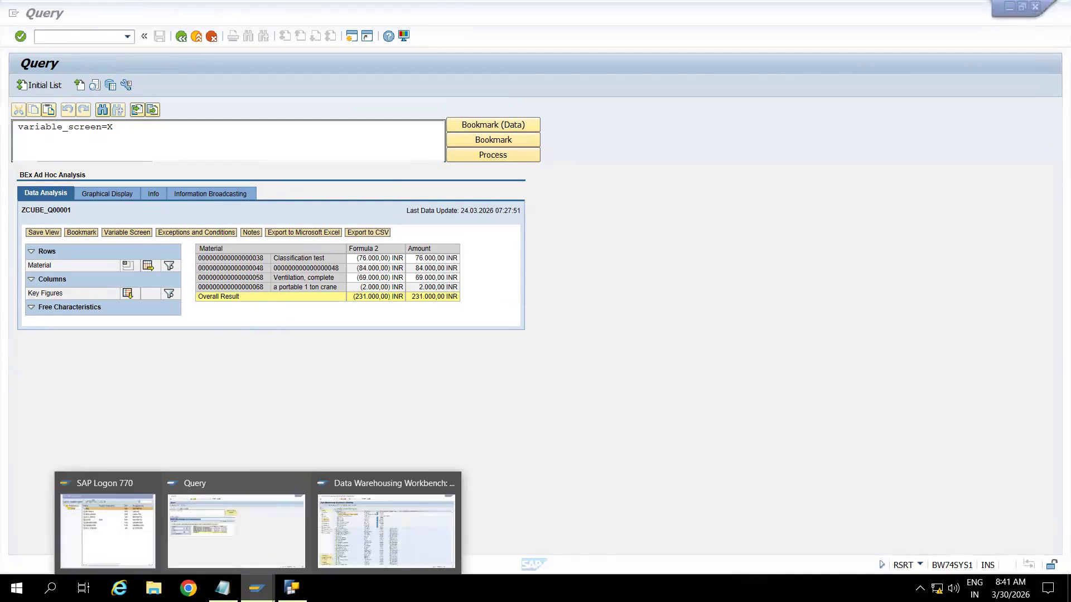
left_click(335, 503)
key("alt+Tab")
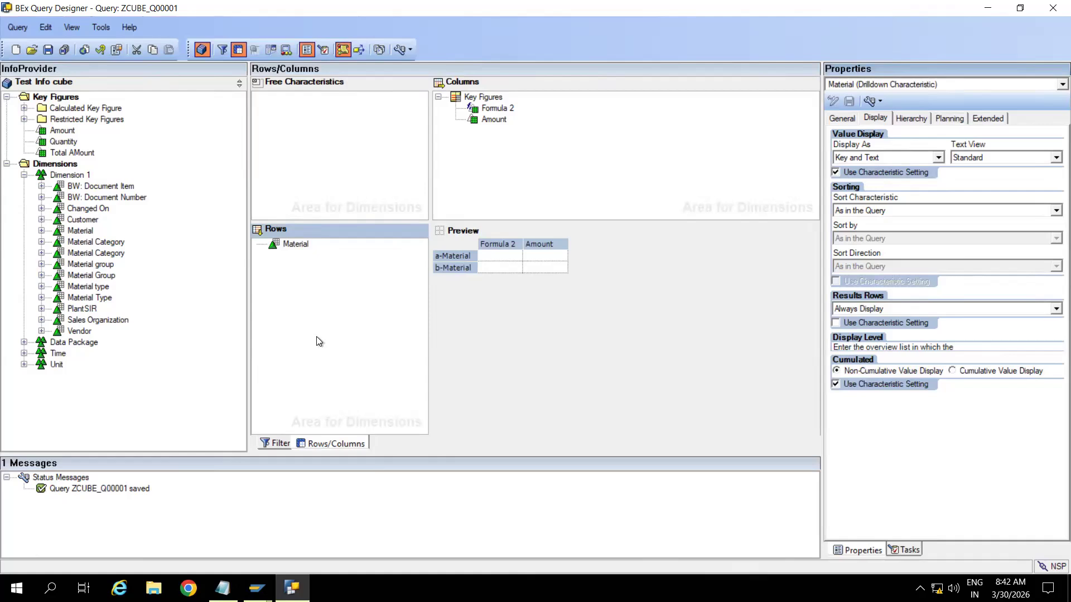
mouse_move(272, 594)
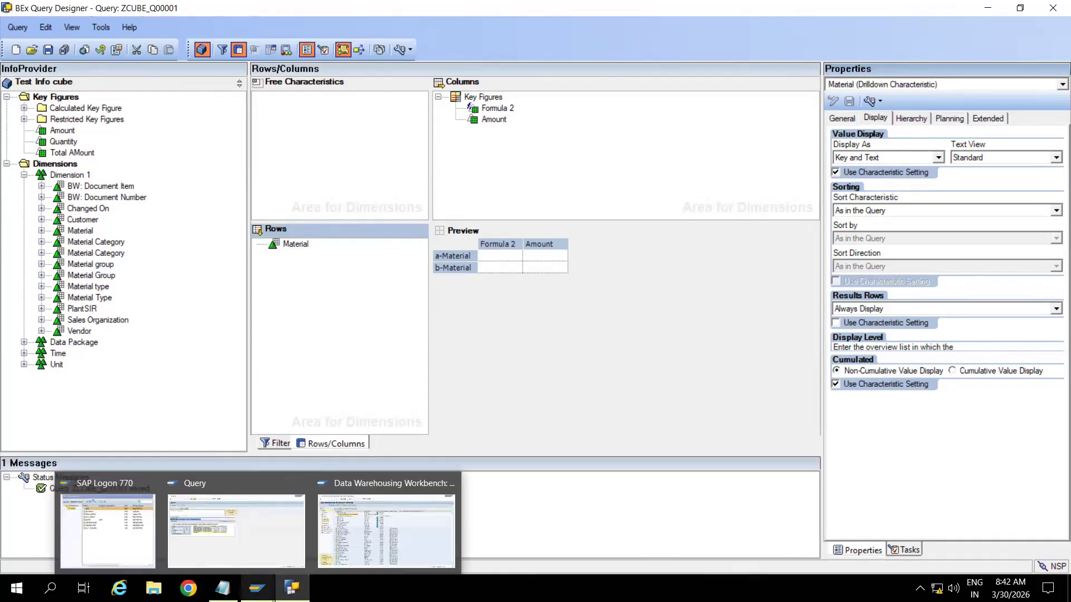
left_click(290, 501)
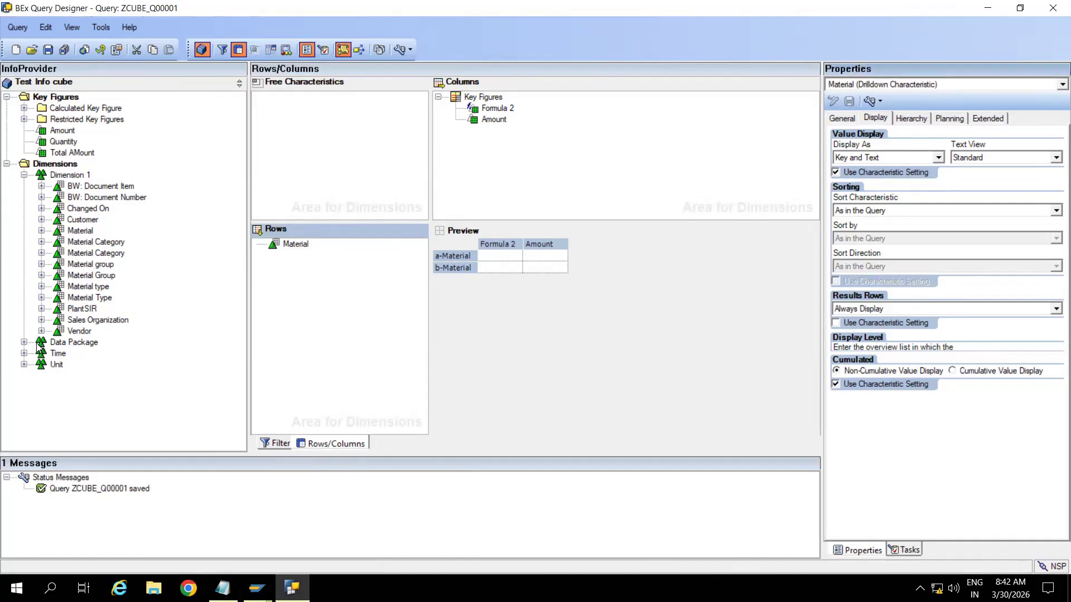
left_click(23, 354)
left_click(23, 355)
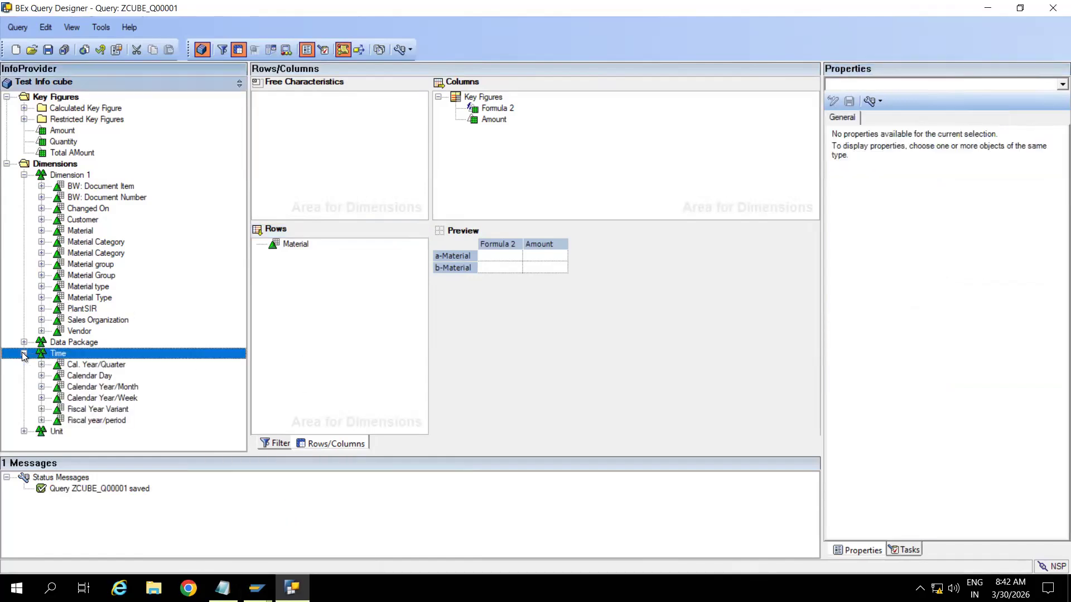
left_click(103, 378)
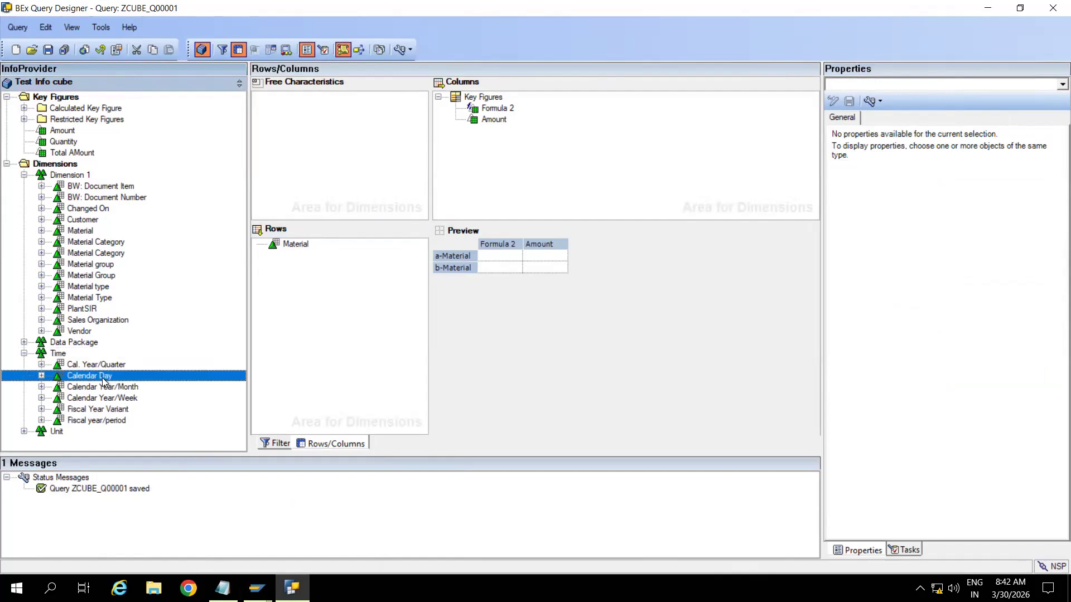
left_click_drag(103, 381, 329, 323)
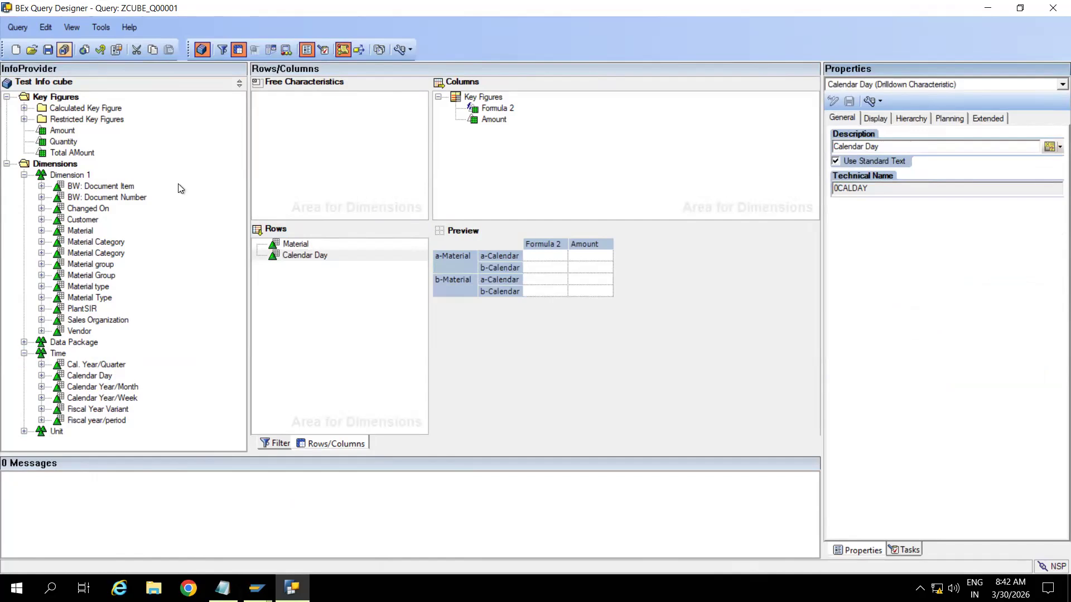
Step: Set the results rows of the Calendar Day characteristic to Always Suppress and save the query
left_click(299, 257)
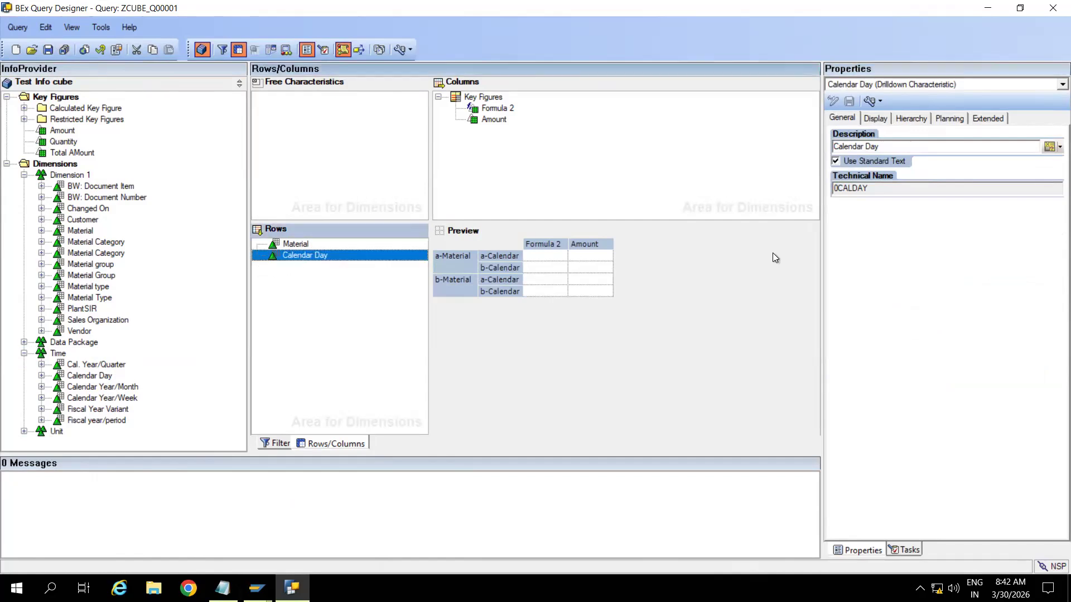
left_click(876, 119)
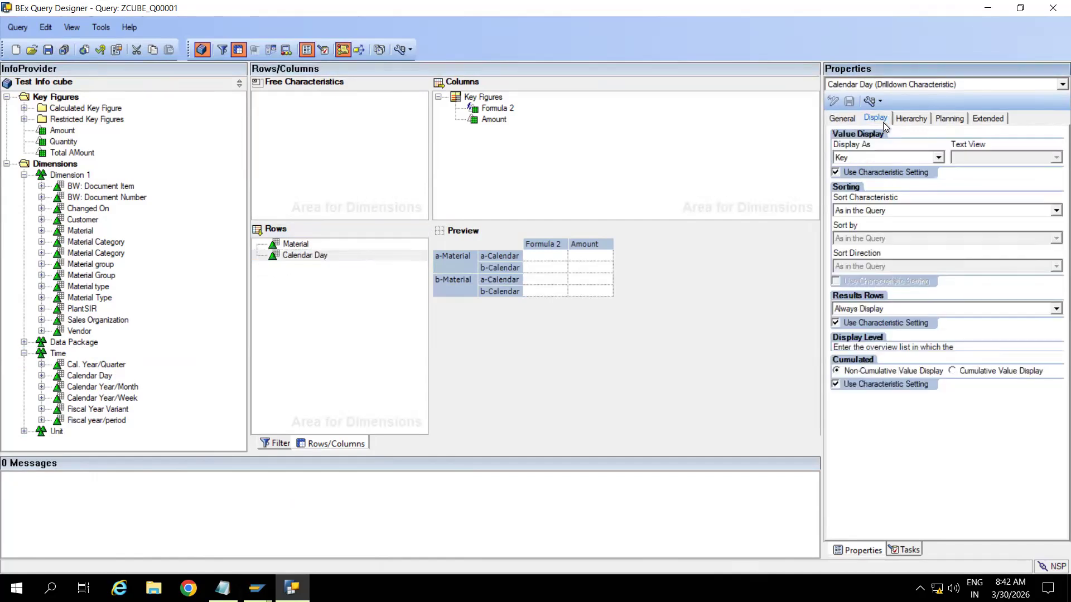
left_click(912, 307)
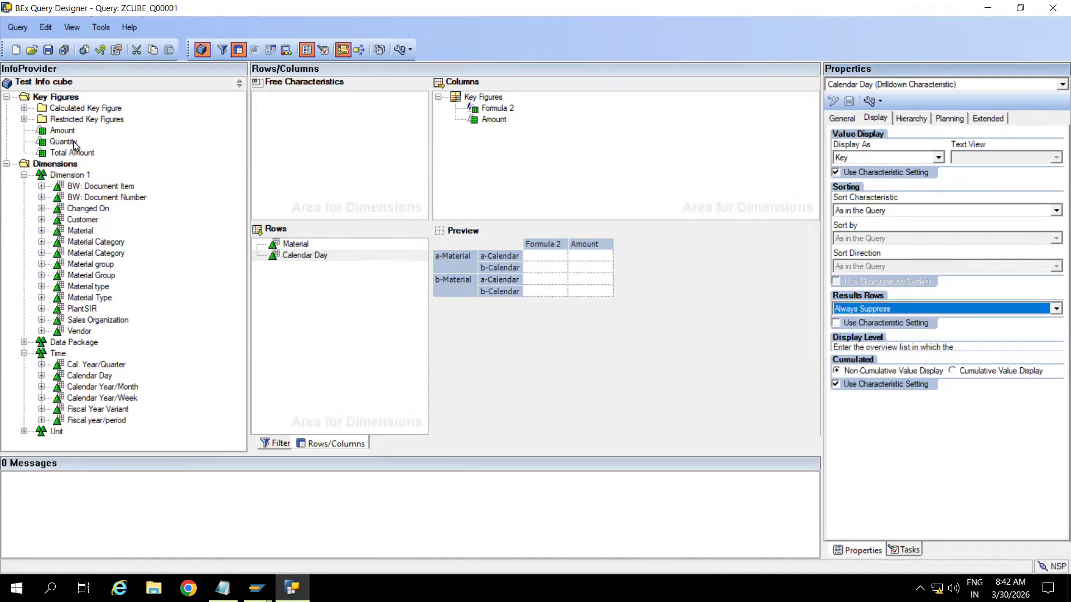
left_click(48, 49)
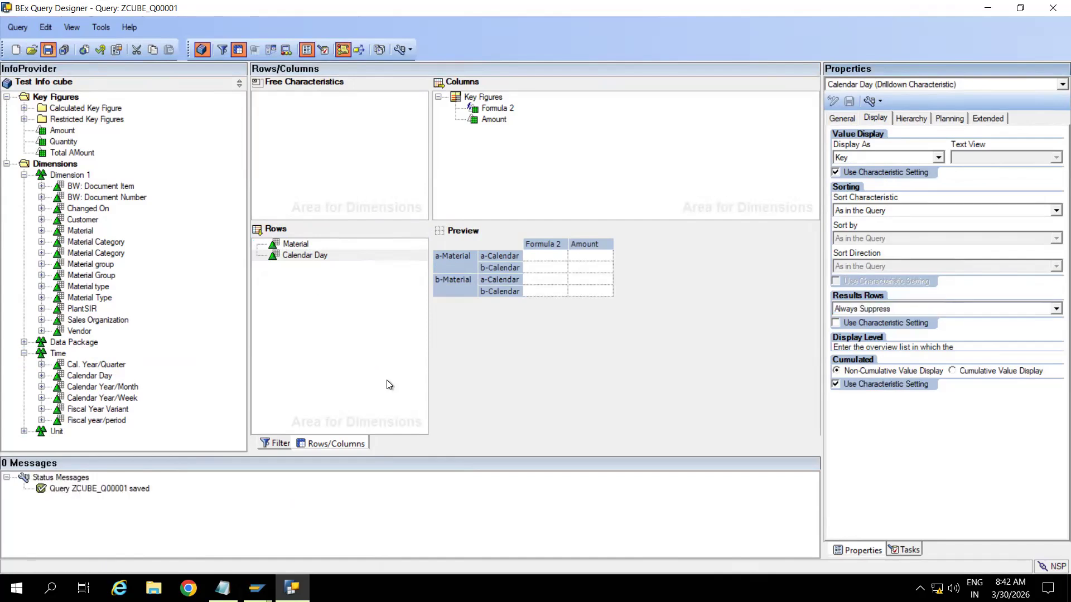
Step: Switch to the SAP Query Monitor and re-execute the query to examine the Material and Calendar Day rows
mouse_move(257, 589)
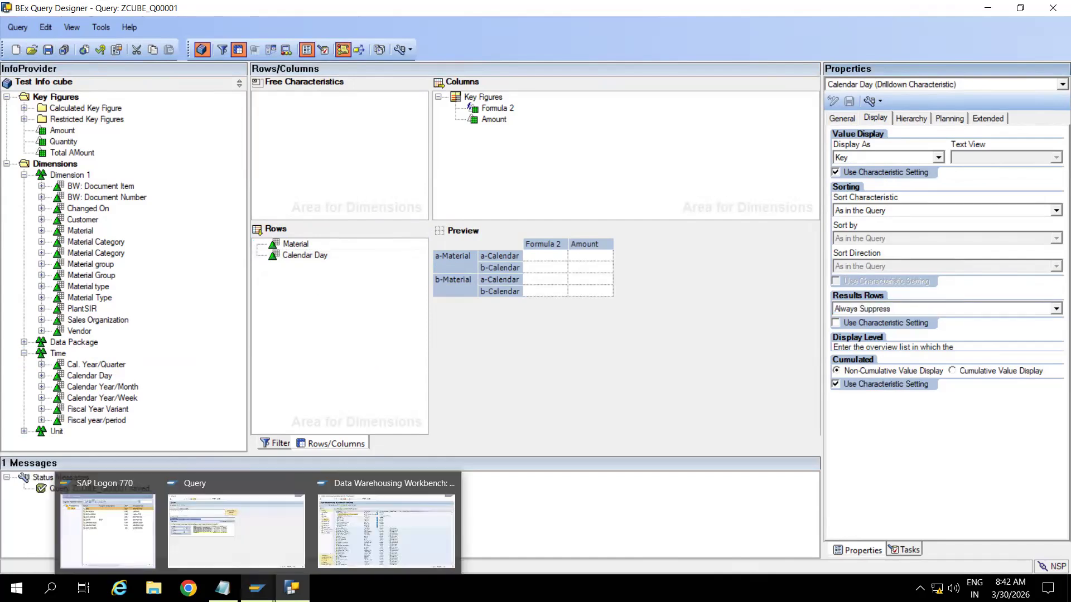
left_click(219, 521)
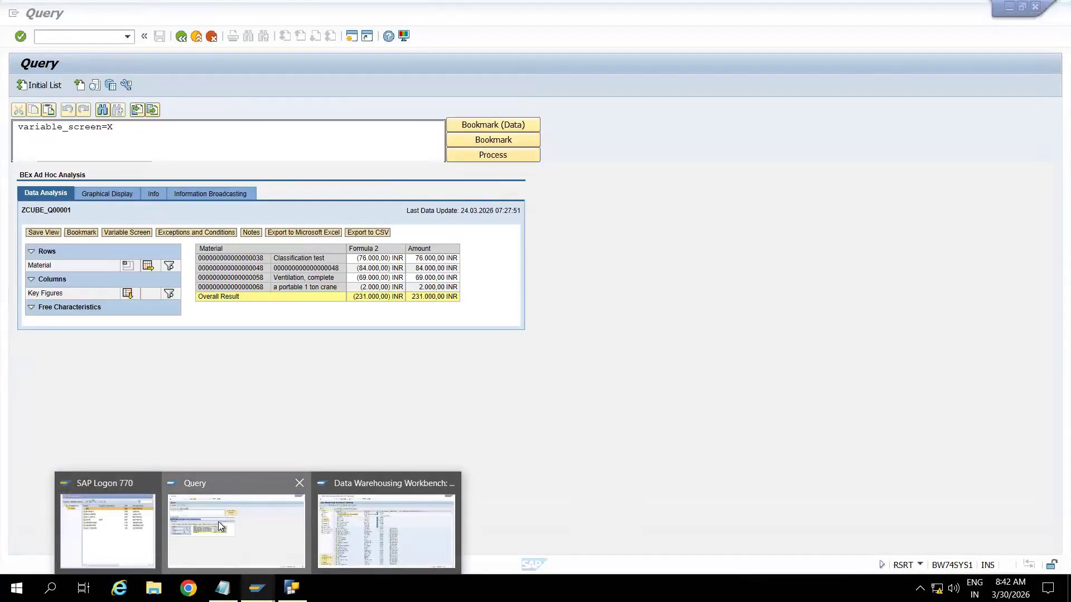
left_click(180, 37)
left_click(31, 82)
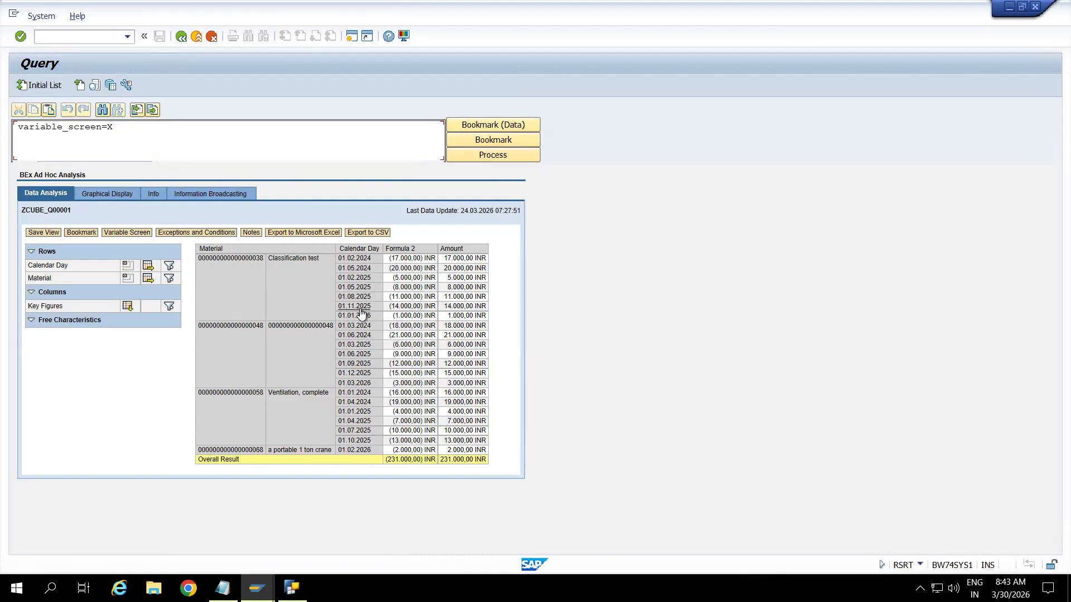
Step: Switch to BEx Query Designer and review the query's general, value display, variable sequence, extended and rows/columns properties
left_click(292, 588)
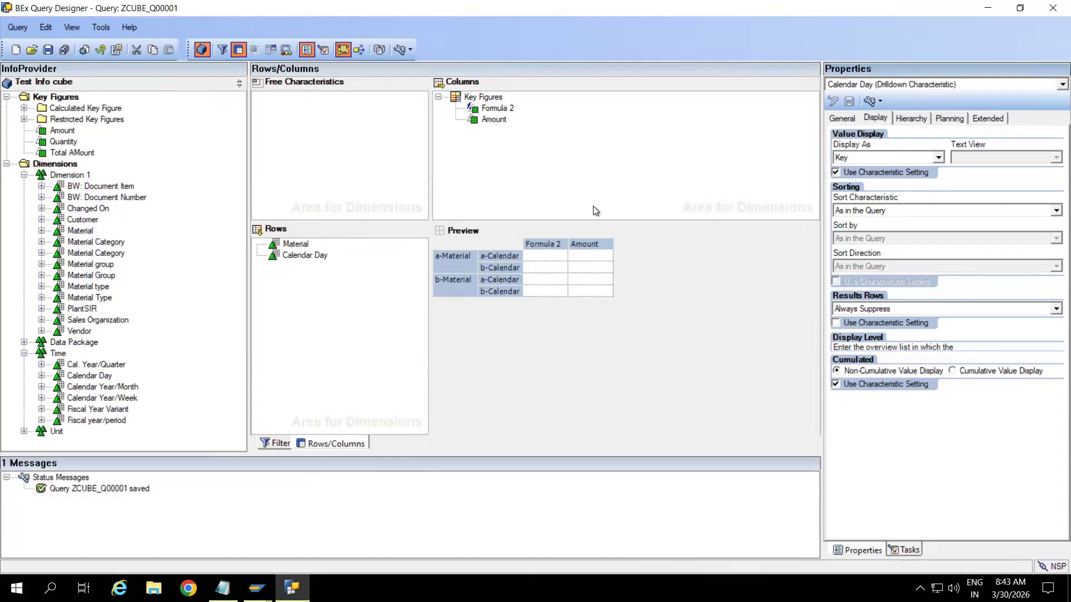
left_click(117, 49)
left_click(117, 50)
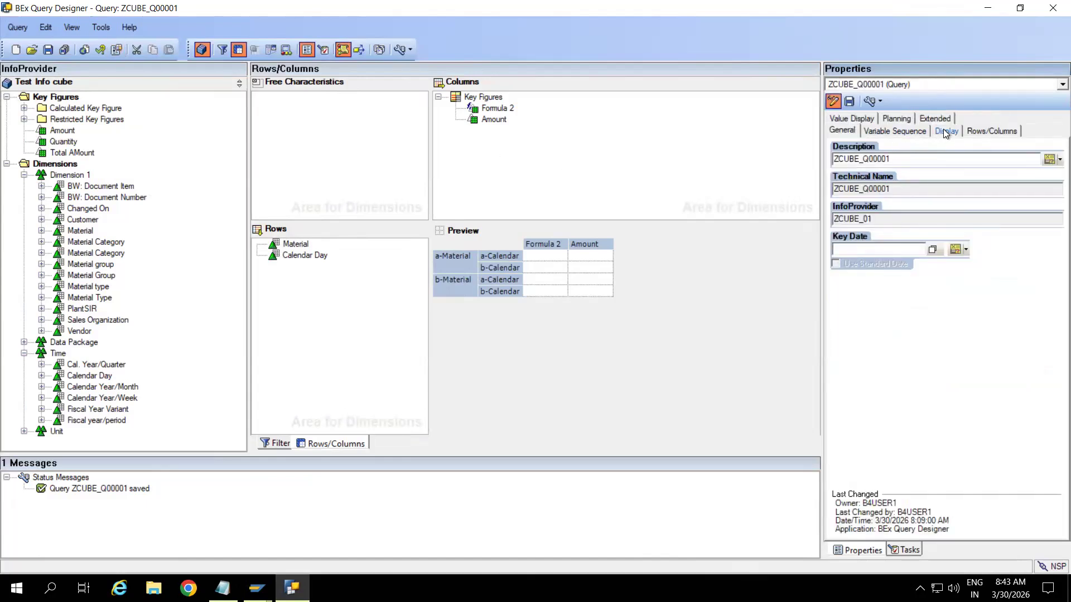
left_click(852, 118)
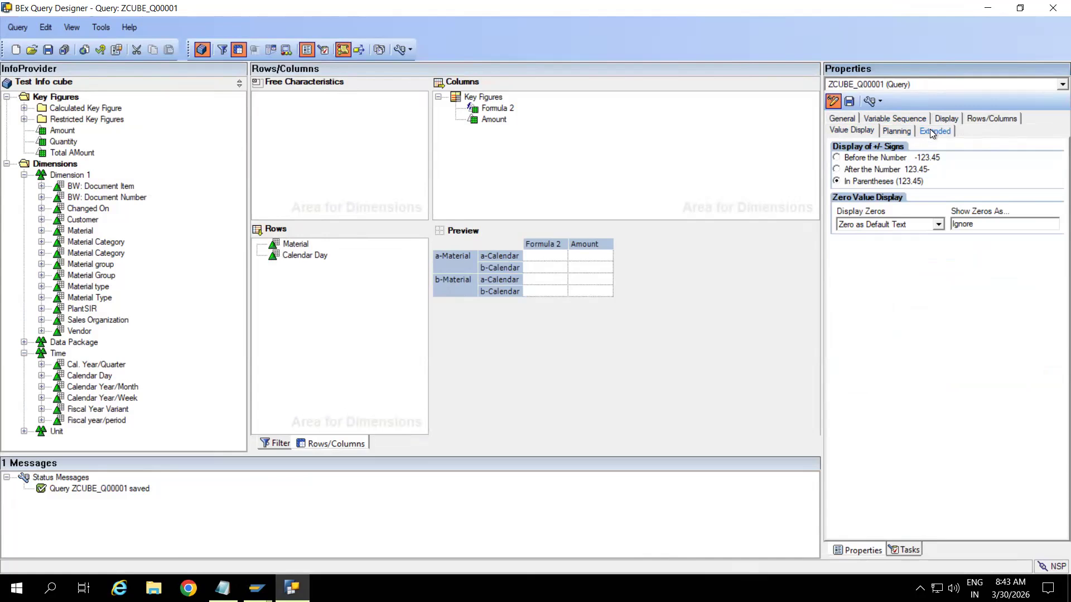
left_click(910, 120)
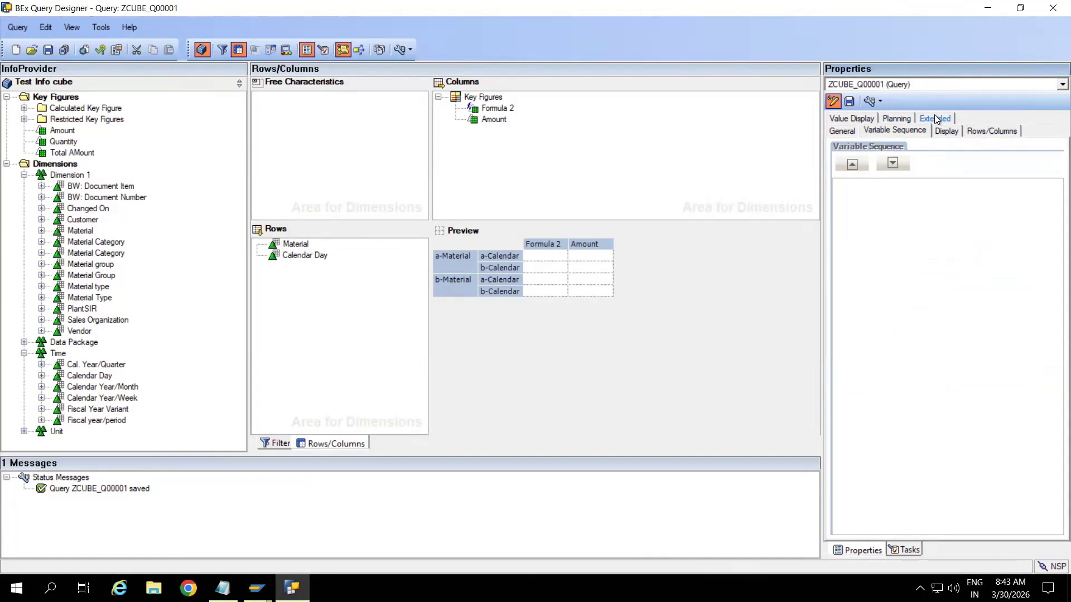
left_click(936, 119)
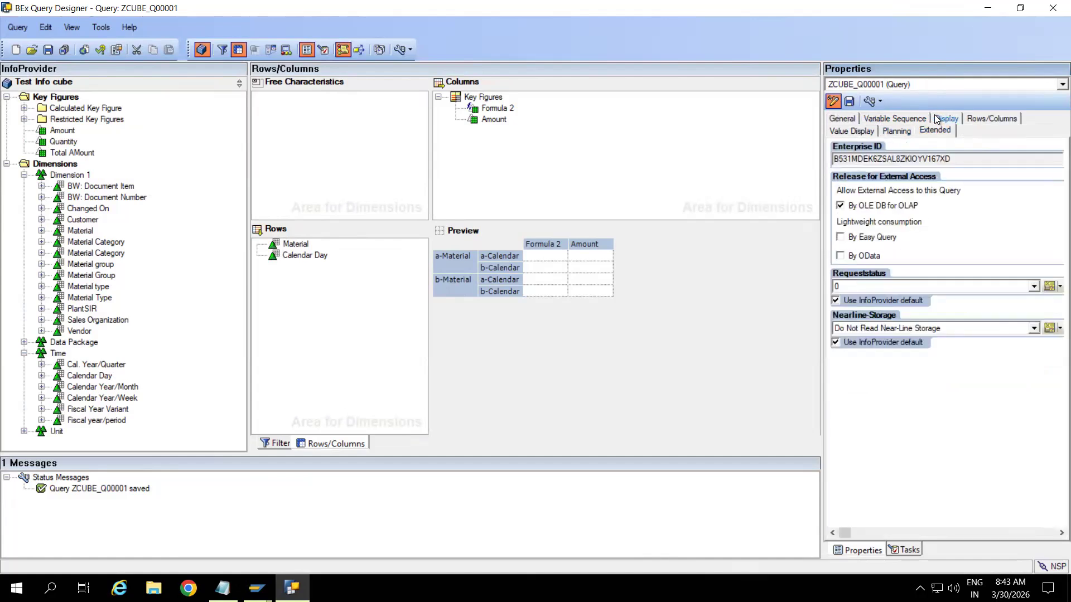
left_click(989, 118)
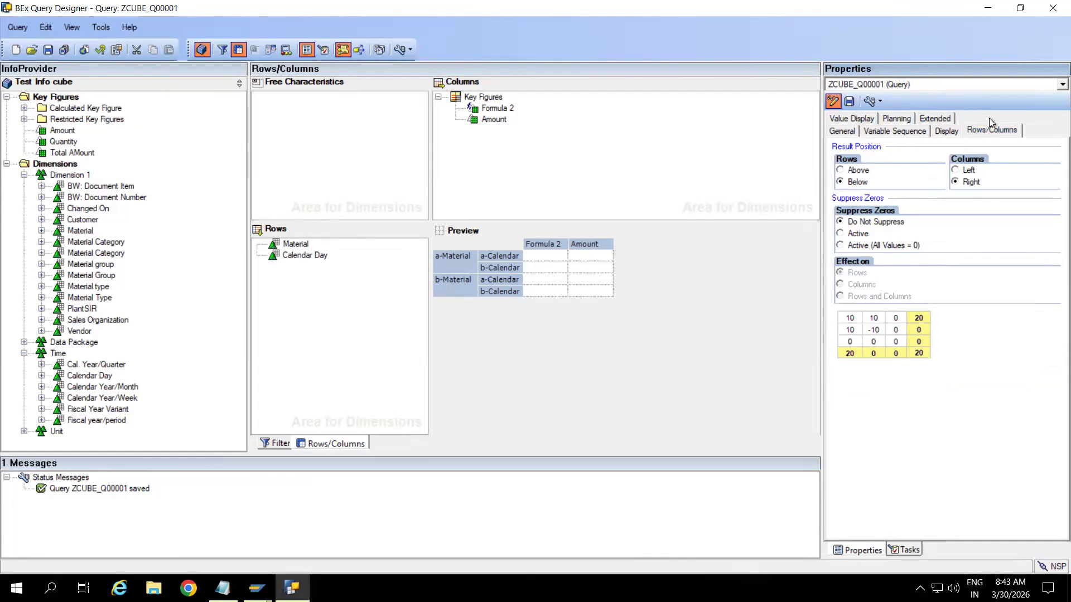
left_click(845, 132)
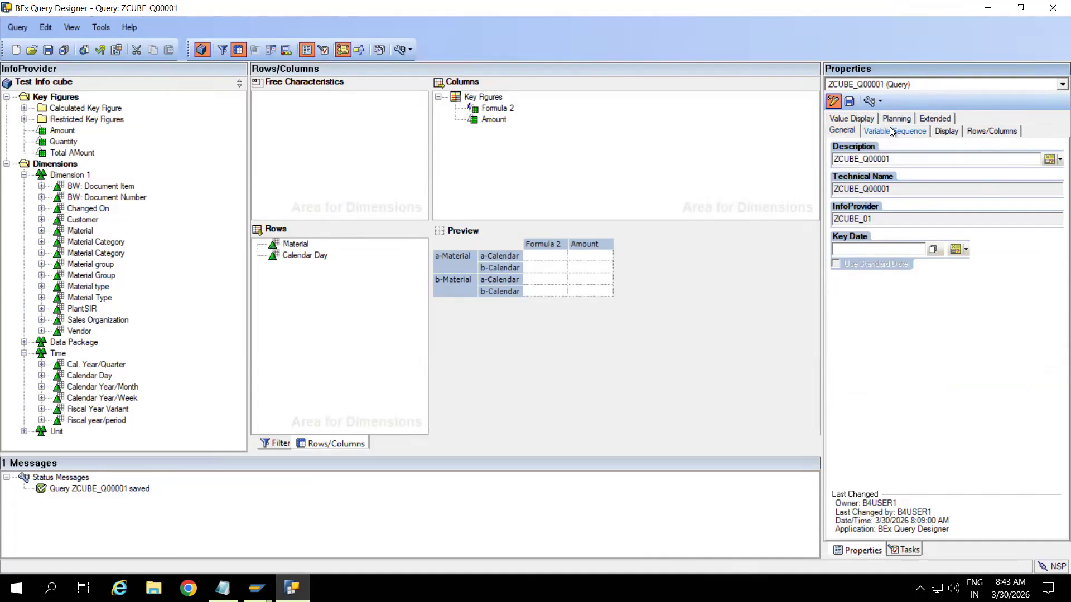
left_click(939, 121)
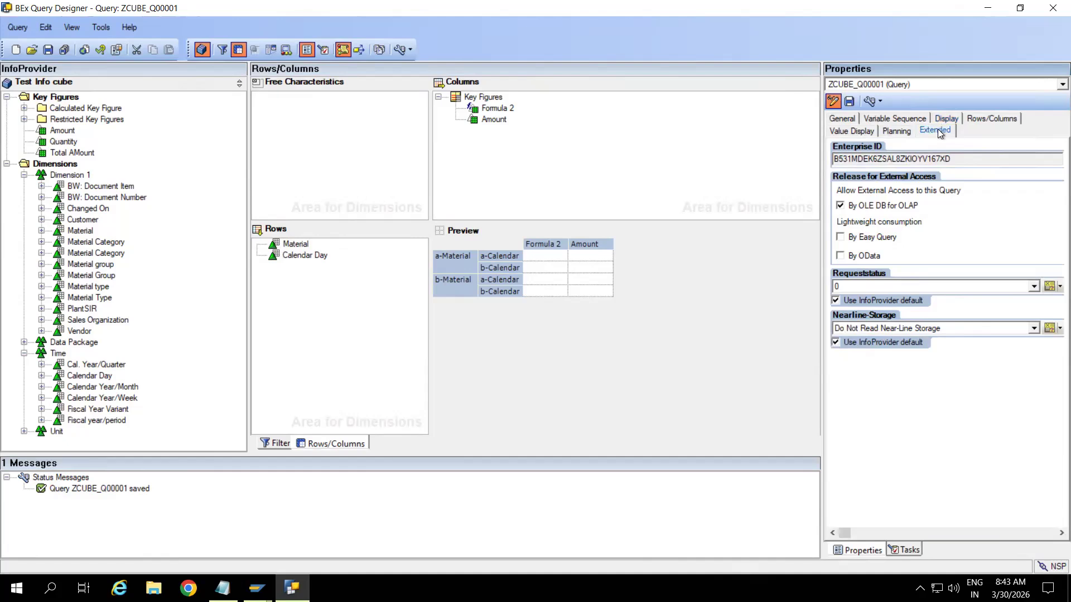
left_click(969, 120)
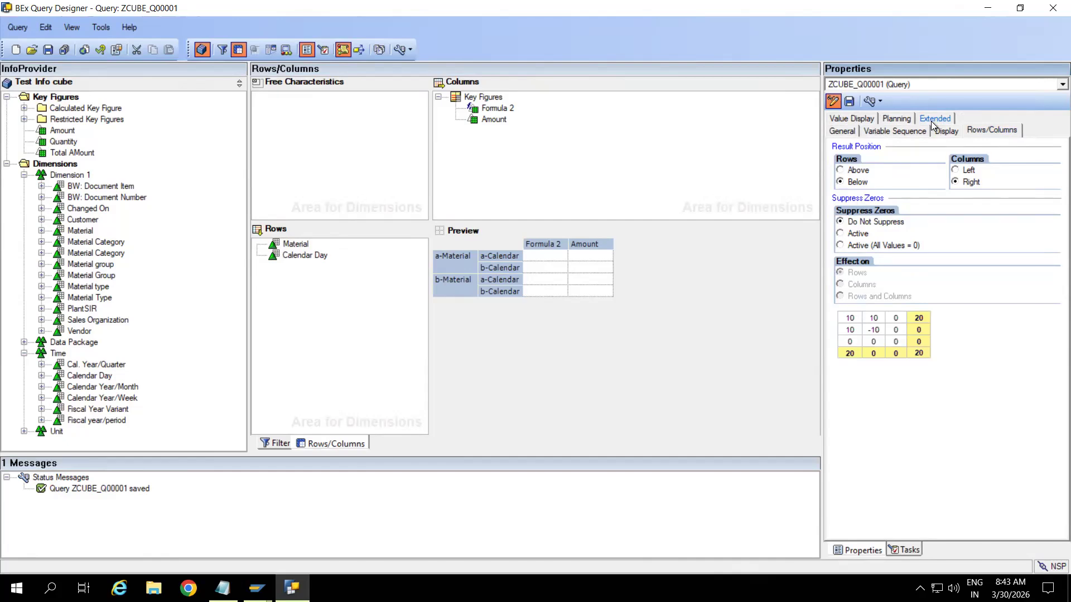
left_click(849, 130)
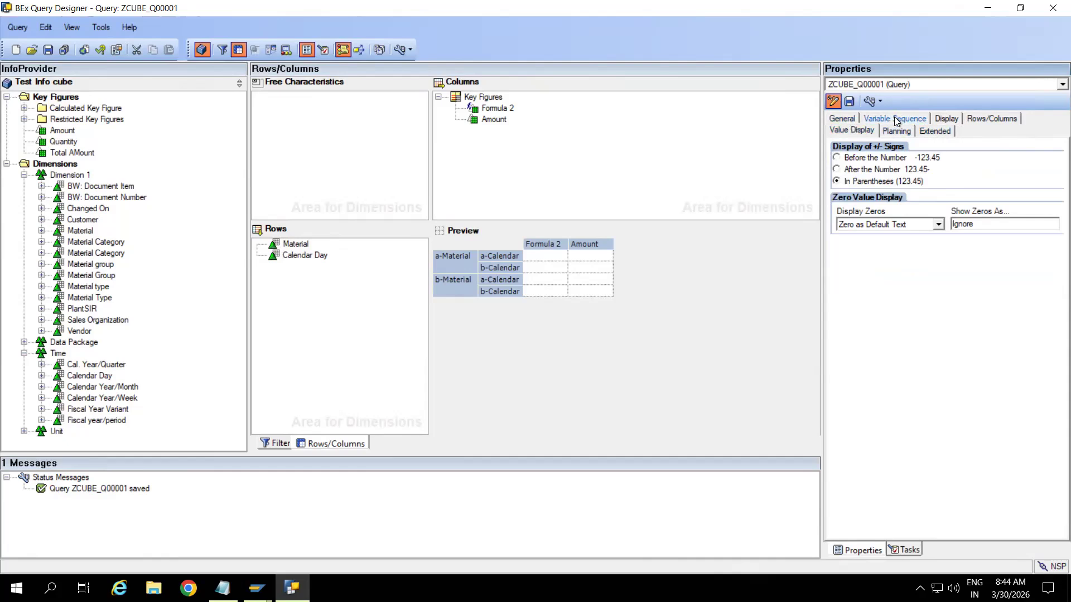
Step: Turn off Hide Repeated Key Values in the query's display options and save the query
left_click(944, 120)
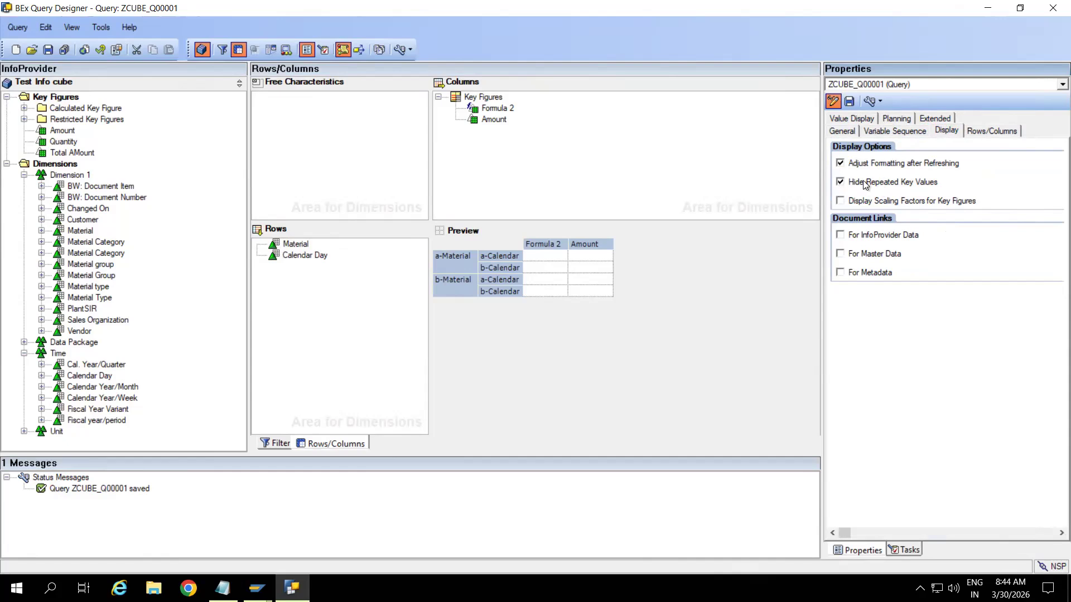
left_click(840, 183)
left_click(48, 53)
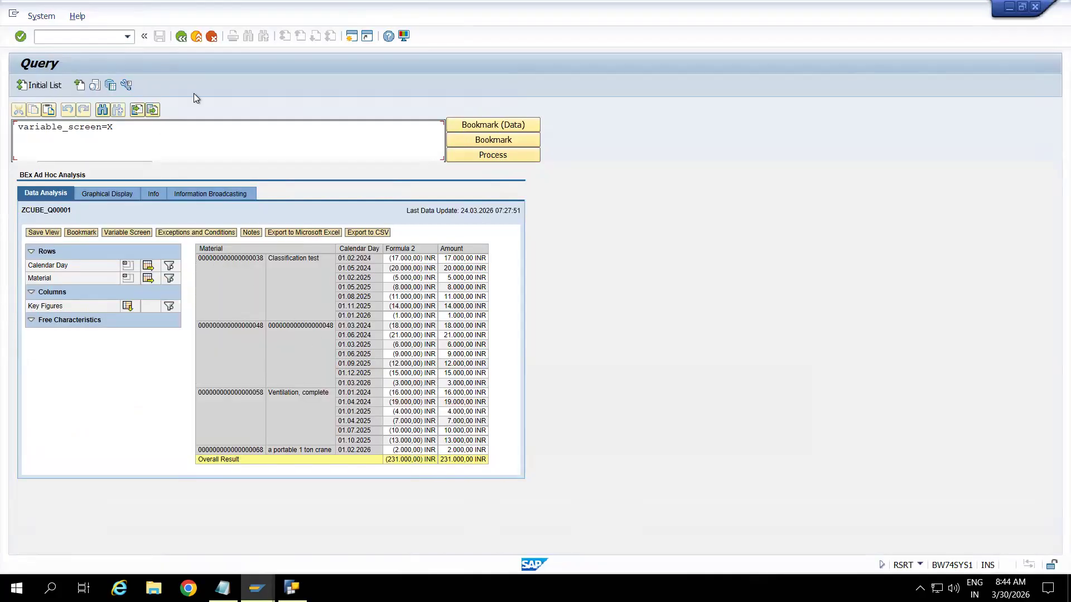
Step: Re-execute the query in the SAP Query Monitor and compare the Material key values with the query's display options
left_click(181, 36)
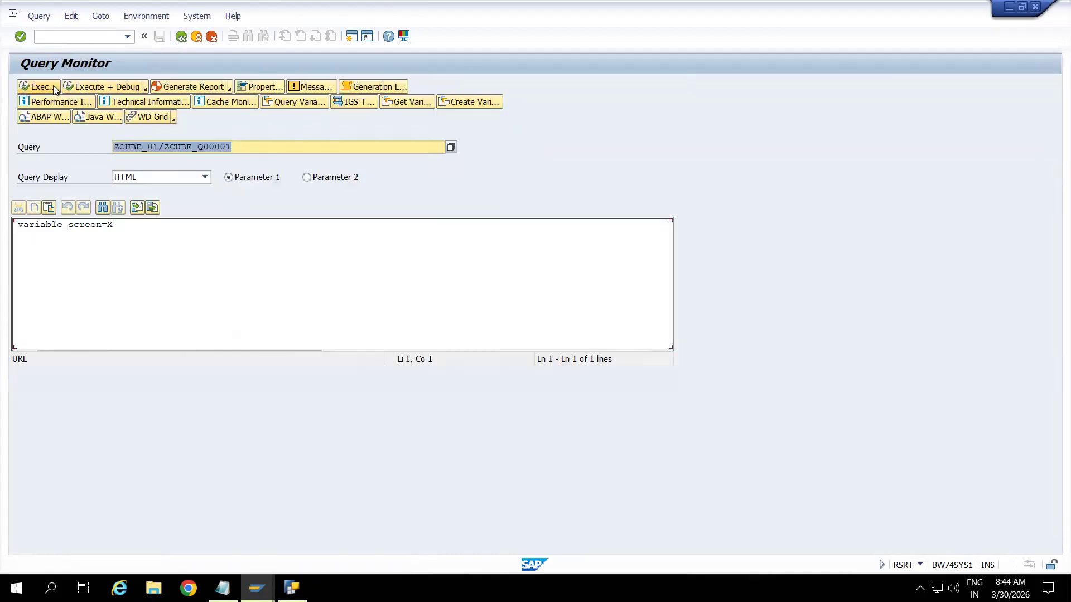
left_click(40, 87)
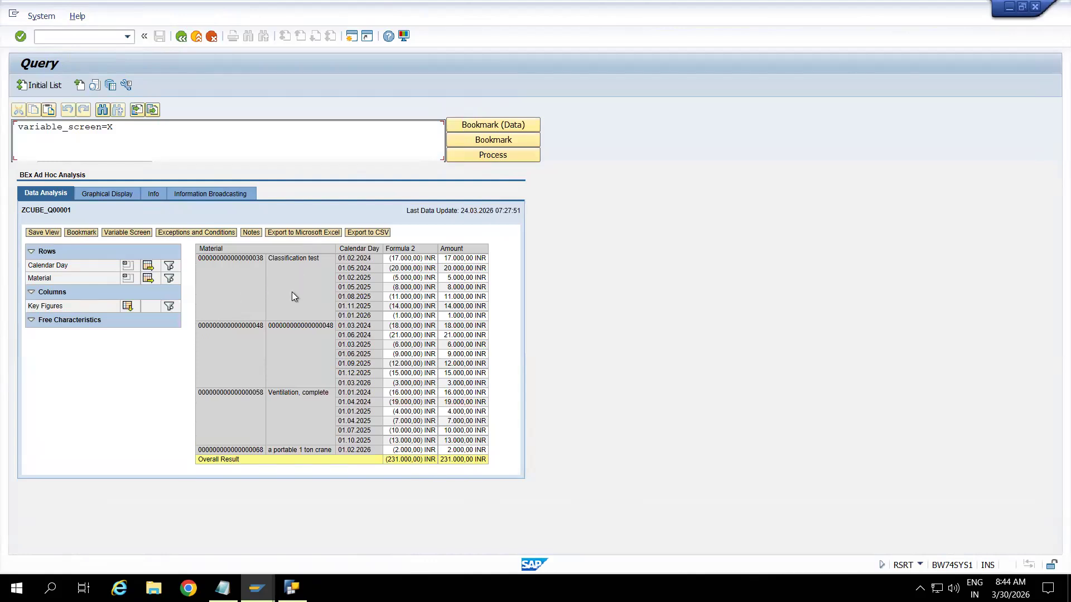
key("alt+Tab")
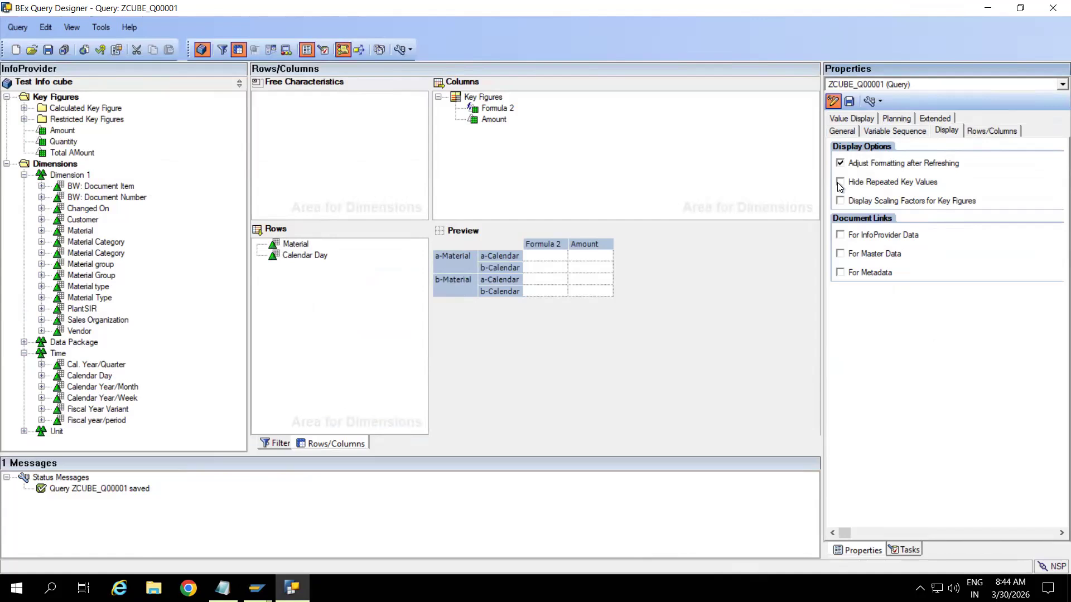
key("alt+Tab")
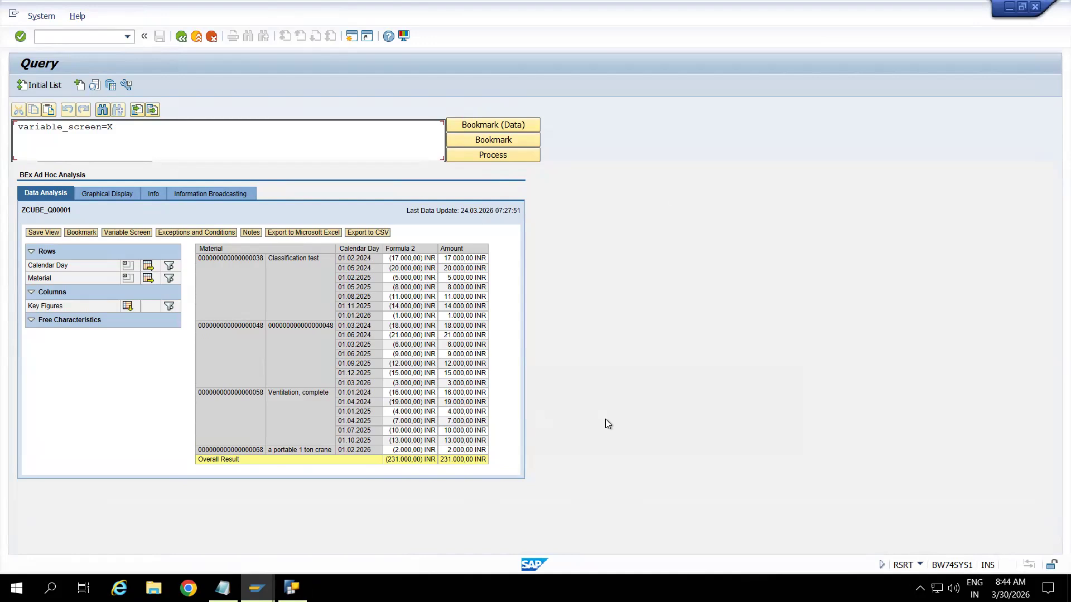
Step: Execute ZCUBE_Q00001 from the Query Monitor with Analysis Office as the query display, and grant access to the generated ZCUBE_Q00001.sapaox file
left_click(190, 38)
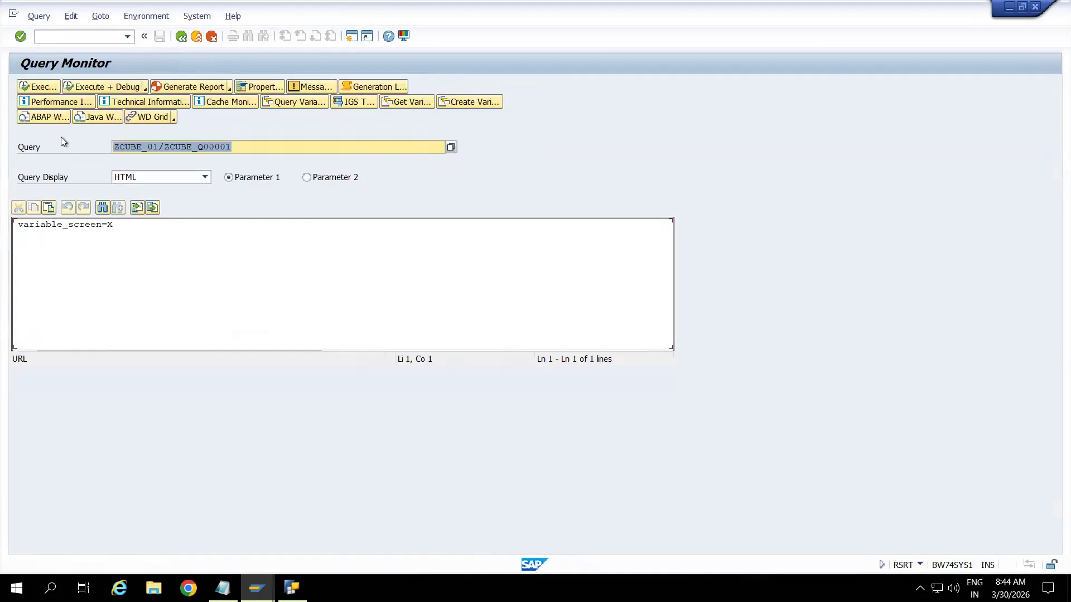
left_click(165, 179)
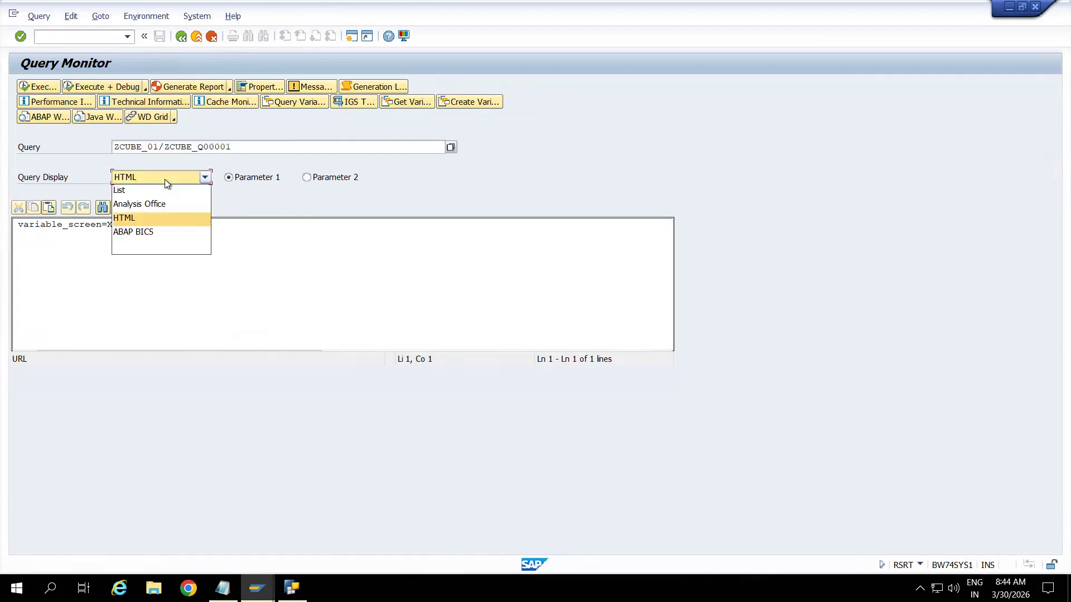
left_click(149, 204)
left_click(39, 85)
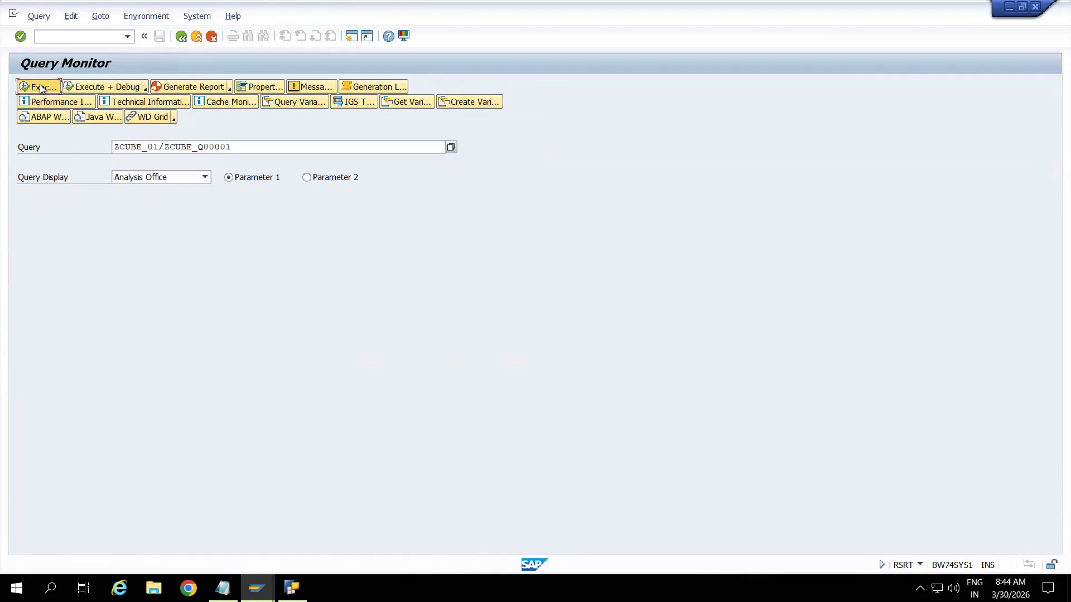
left_click(392, 375)
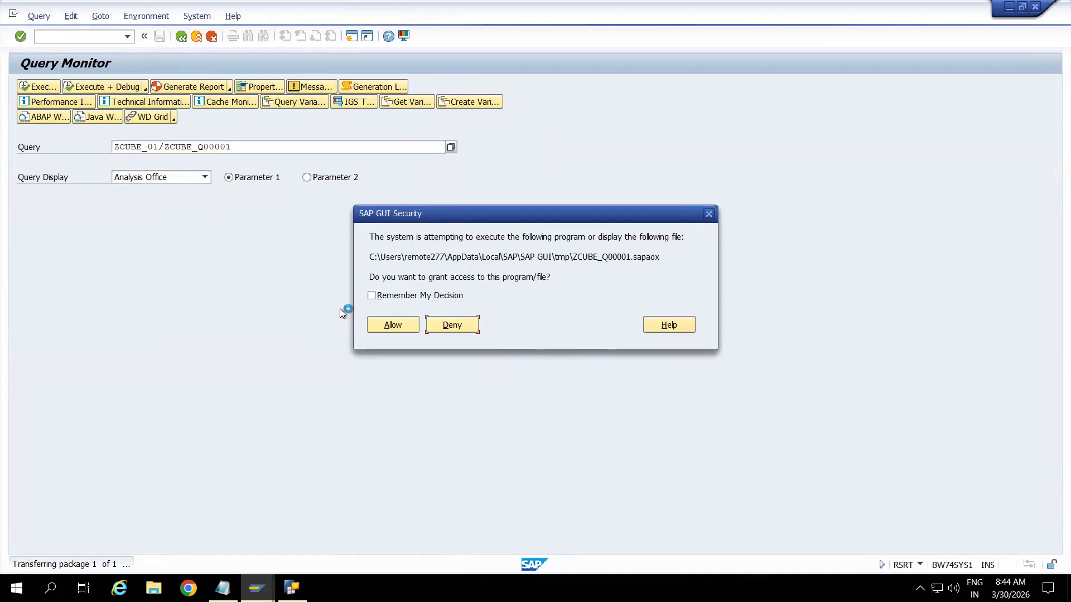
left_click(404, 326)
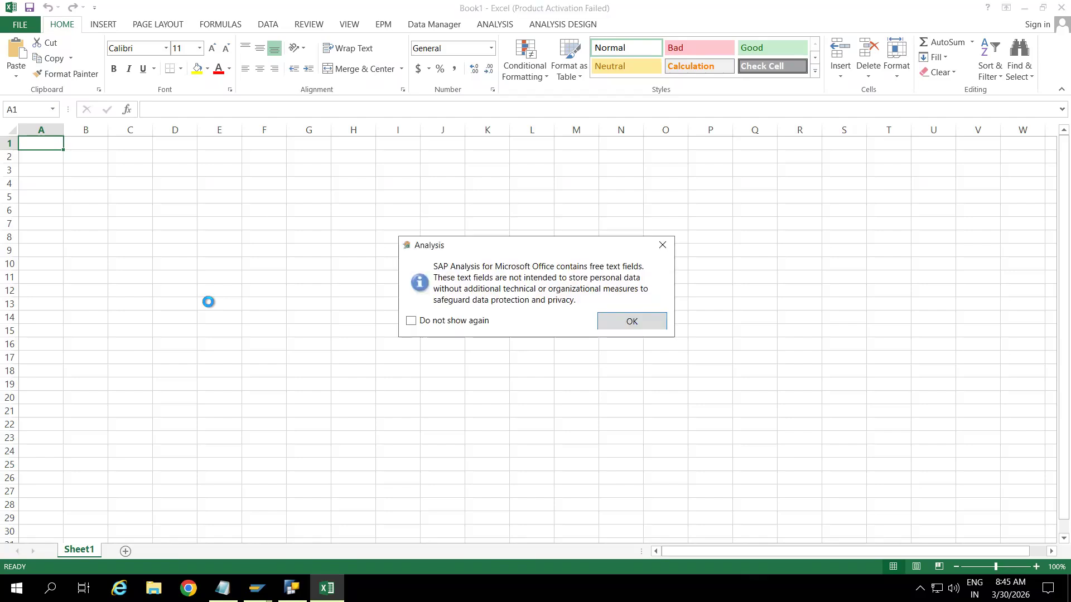
Step: Acknowledge the free text fields notice, continue with the insecure connection to system NSP, and close the Office activation wizard
left_click(651, 328)
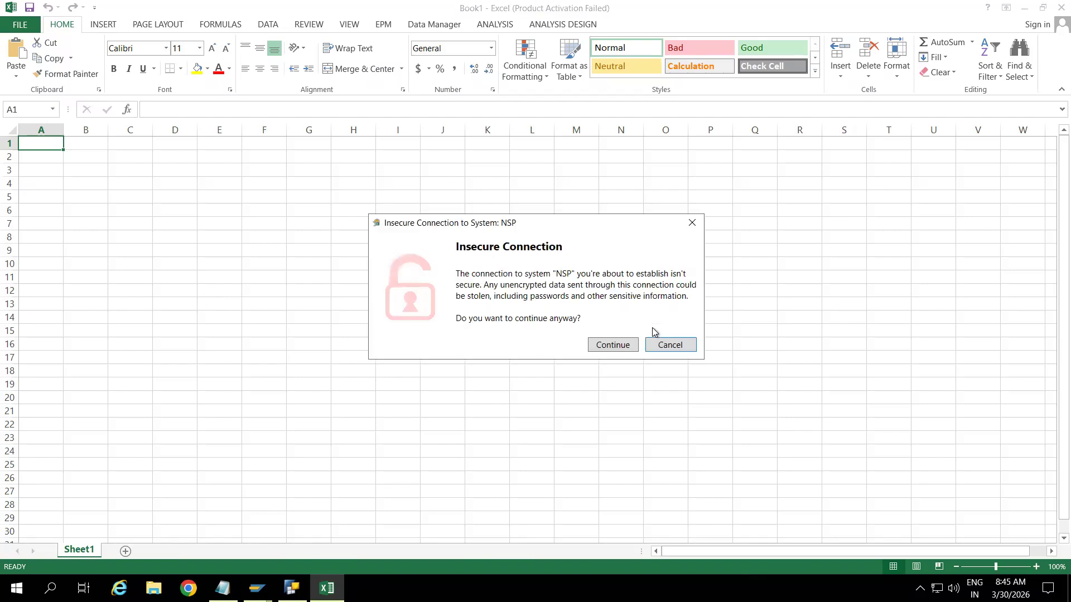
left_click(623, 346)
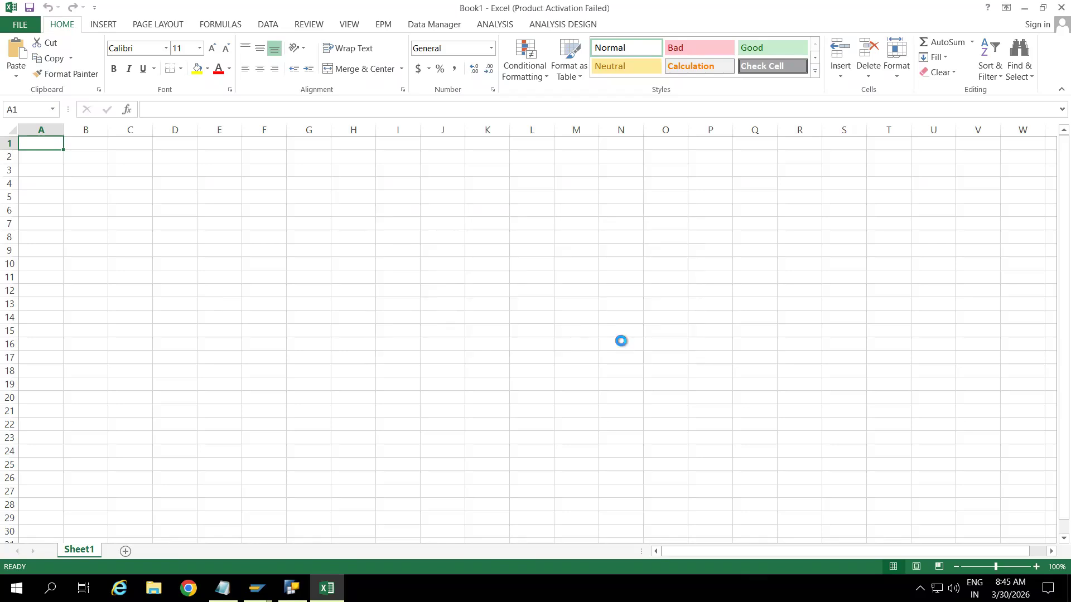
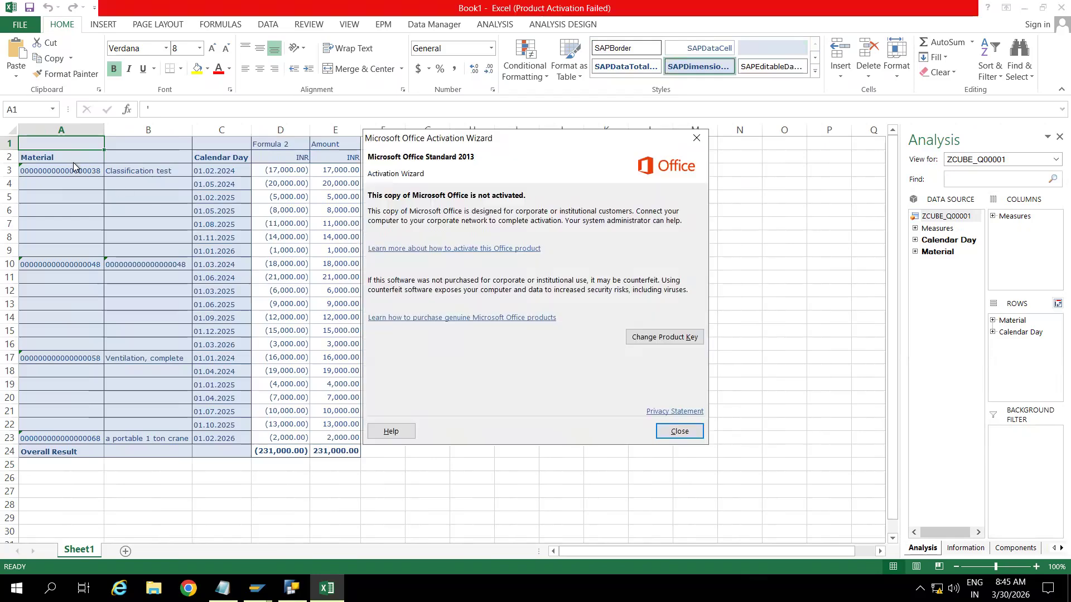
left_click(676, 432)
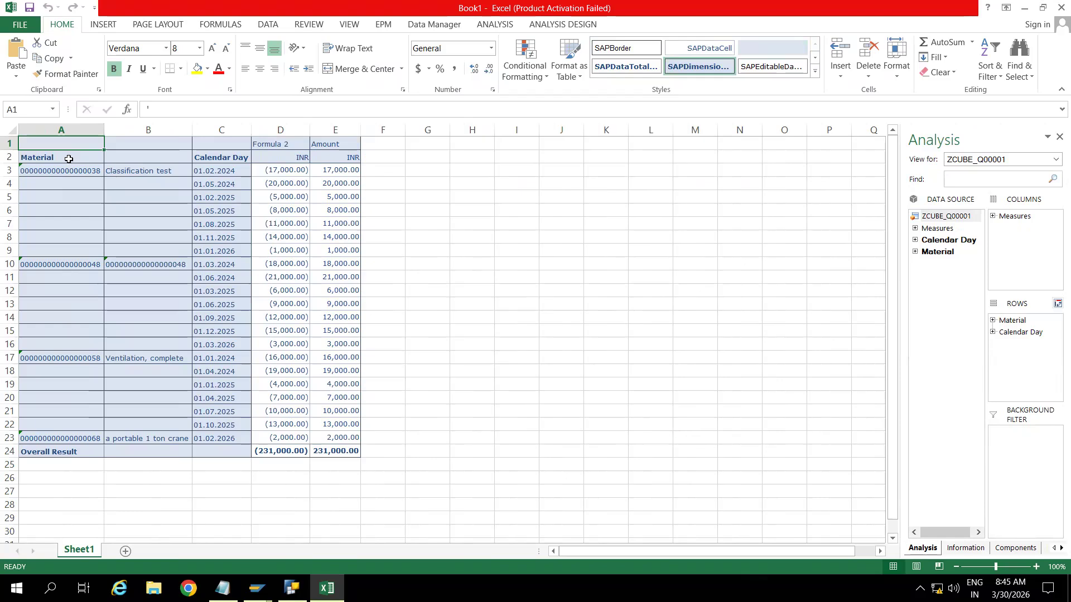
Step: Turn on Repeat Members for the Analysis crosstab and check that the option is active
left_click(69, 159)
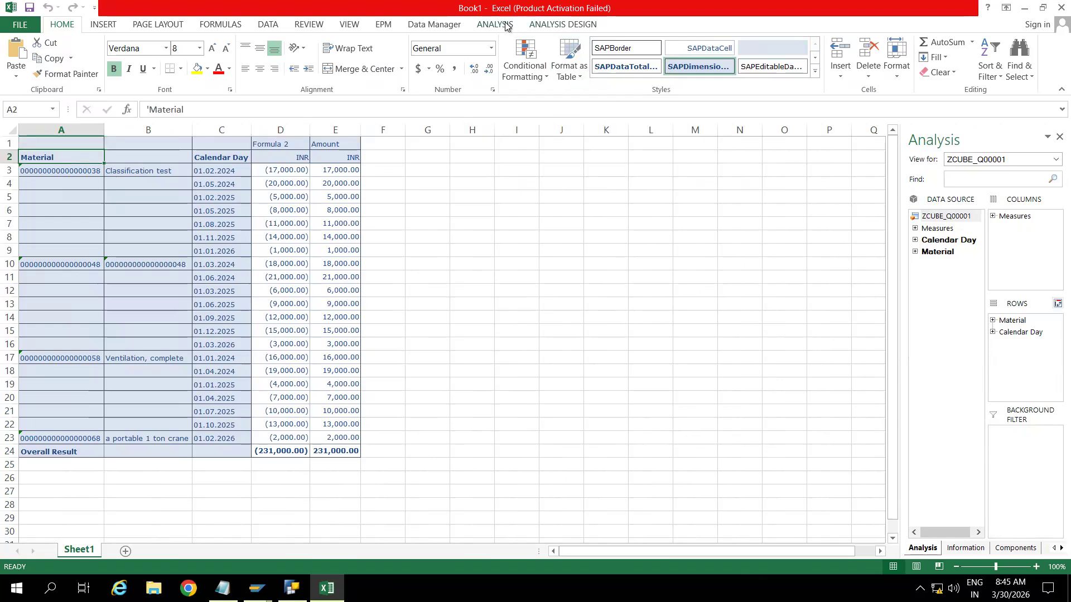
left_click(552, 25)
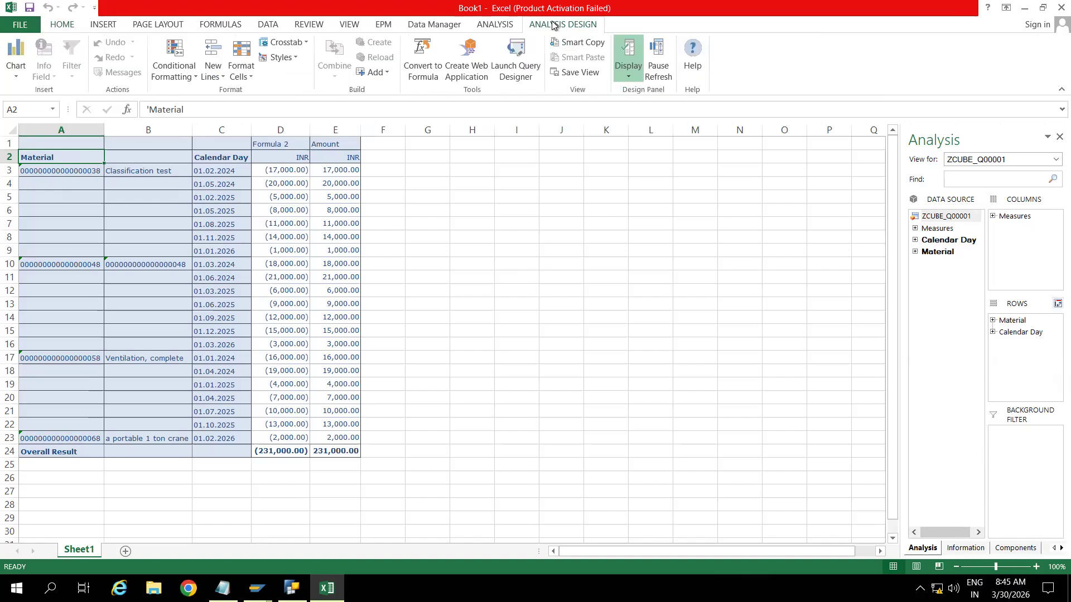
left_click(306, 43)
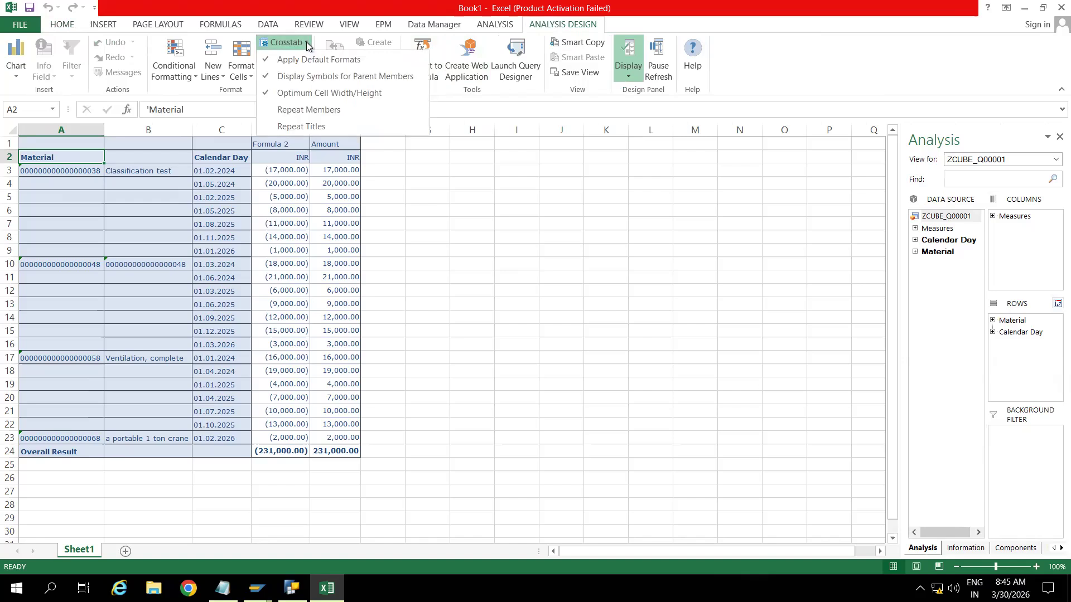
left_click(306, 110)
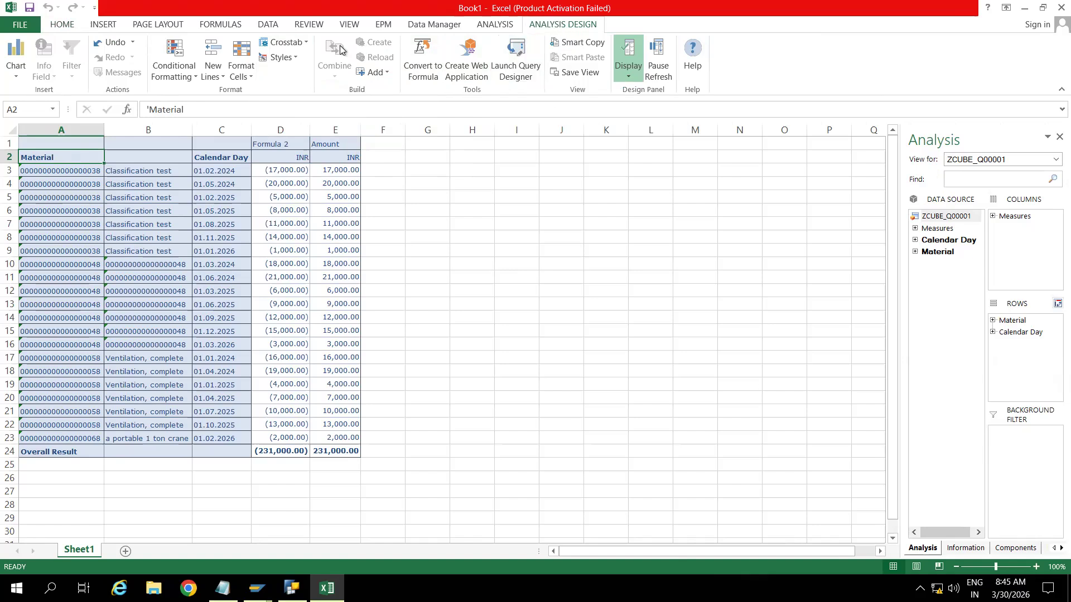
left_click(307, 44)
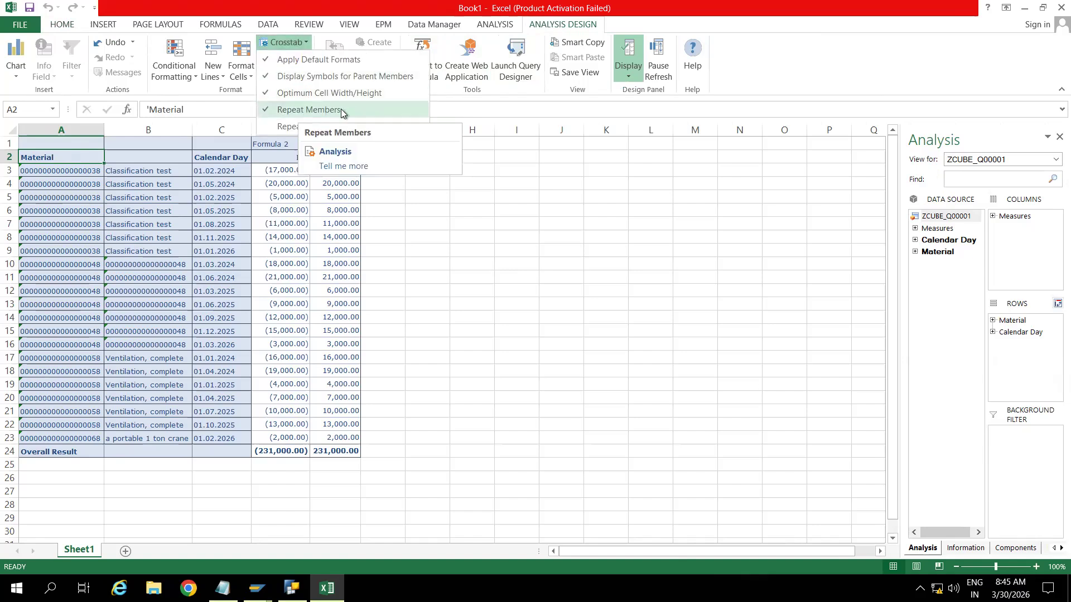
left_click(483, 296)
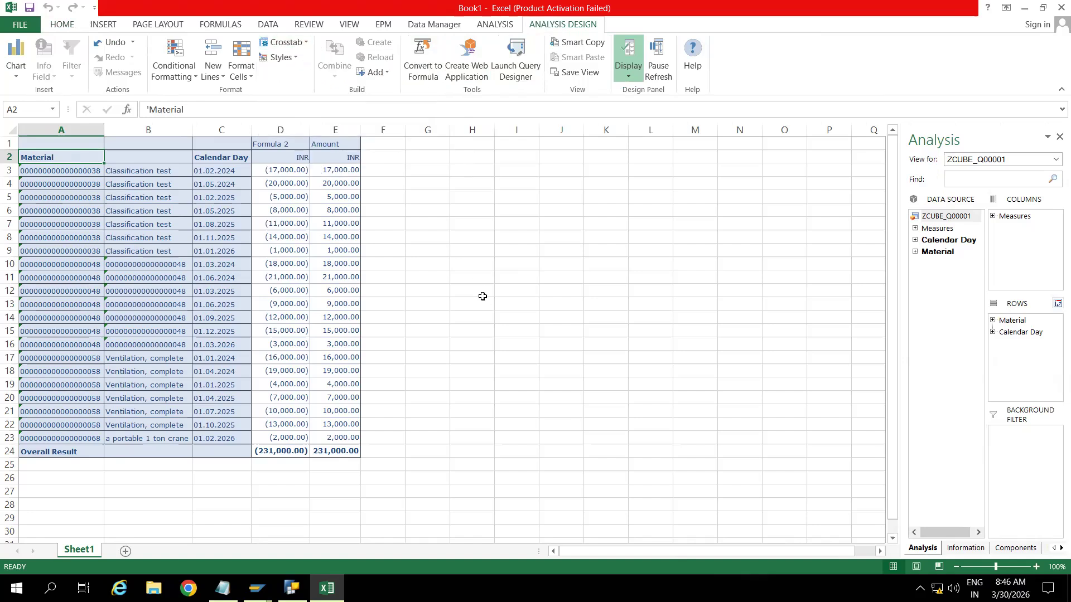
Step: Switch to Notepad and add under point 4 the note "5)Repeat Members: goto AFO-->analysis design-->cross tab-->repeat members"
left_click(237, 583)
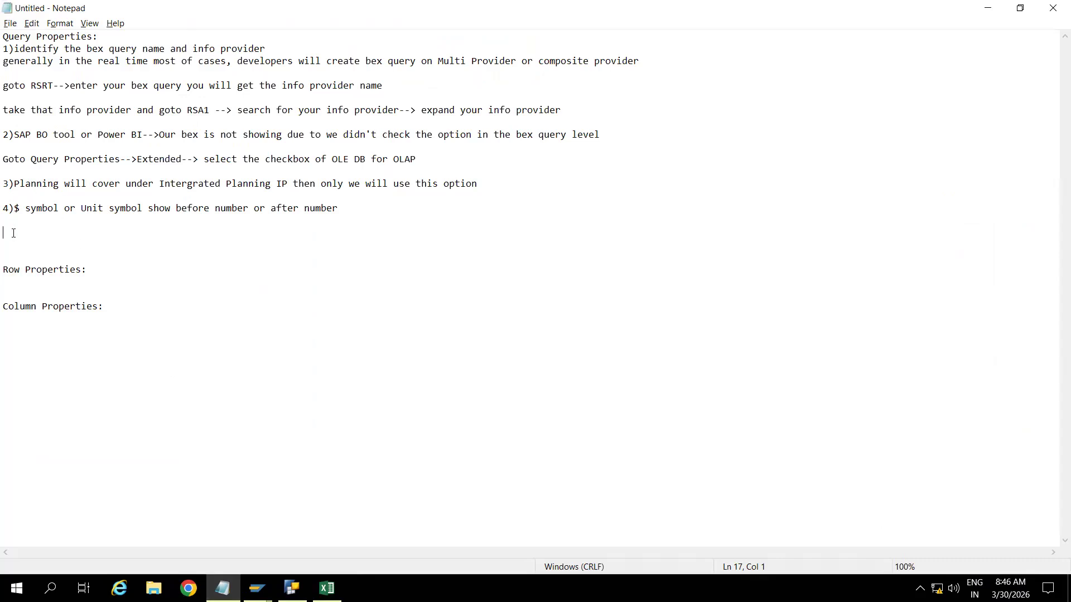
left_click(343, 207)
key("Return")
key("Return")
type("5")
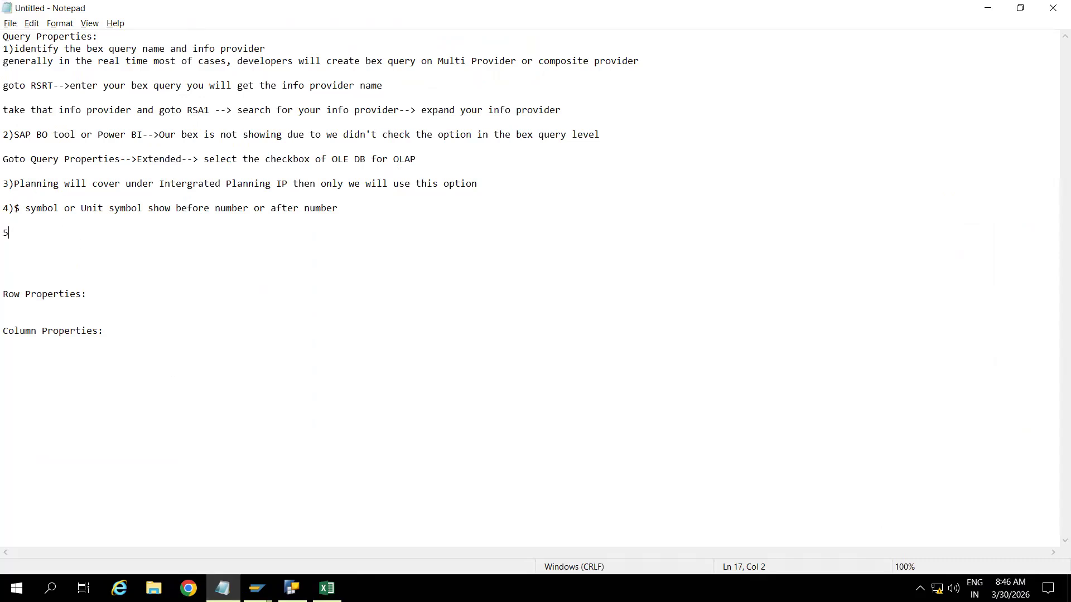
type(")Rep")
type("eat Member")
type("s;")
key("BackSpace")
key("BackSpace")
type(": goto AFO-->")
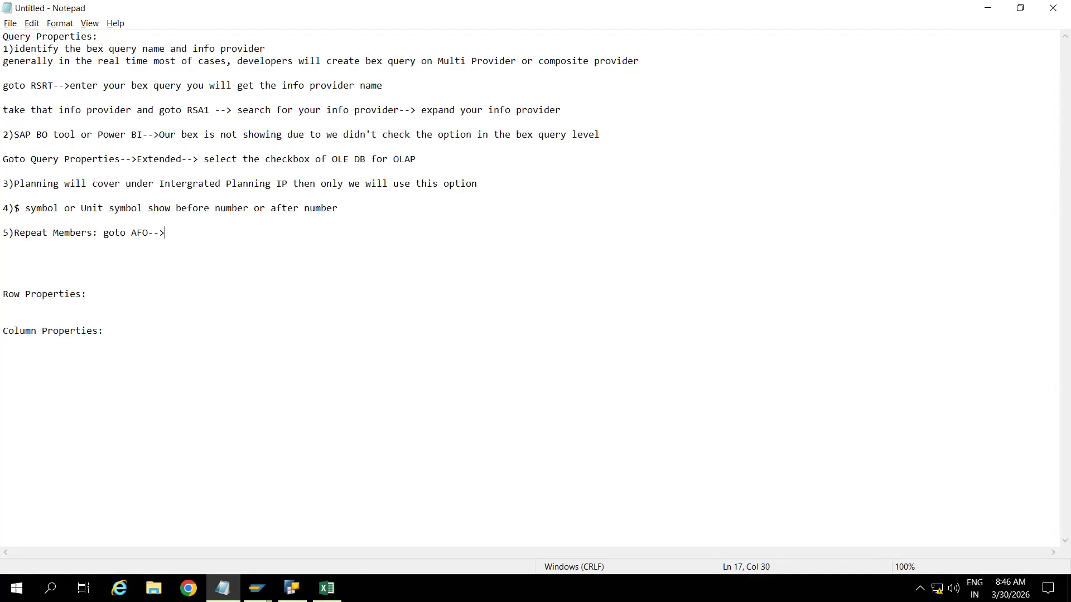
type("analysis design-->cross tab")
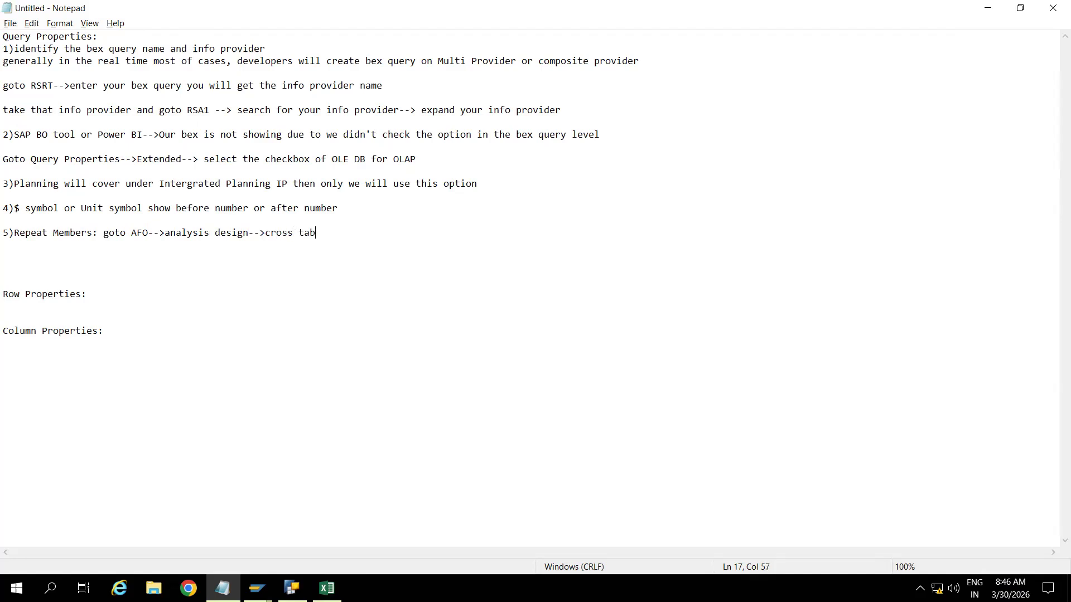
type("-->repeat members")
key("Return")
key("Return")
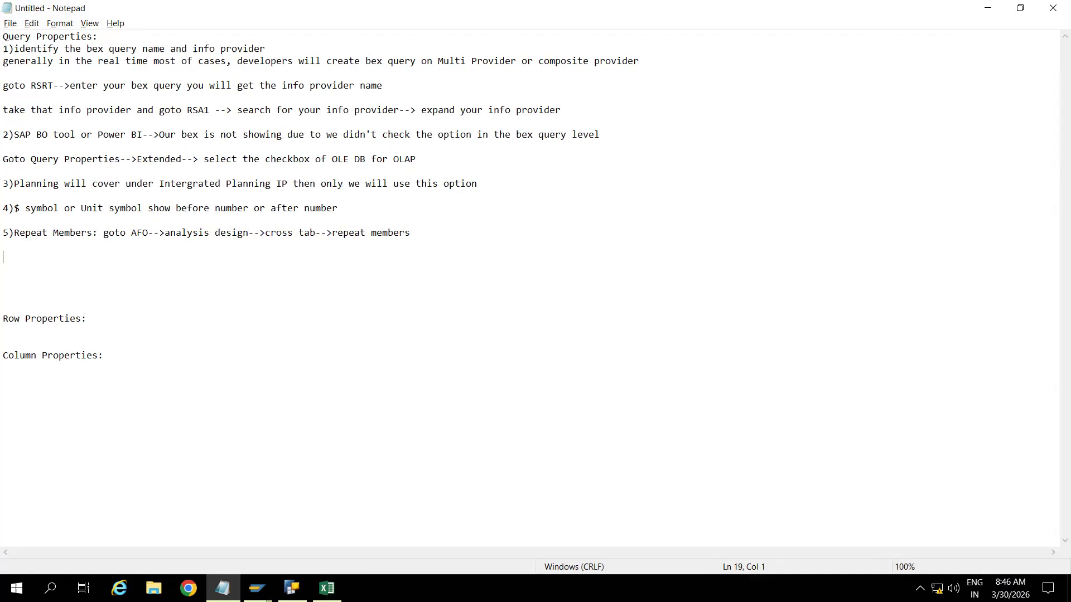
Step: Switch to BEx Query Designer, enable Display Scaling Factors for Key Figures in the query's display options, and save the query
key("alt+Tab")
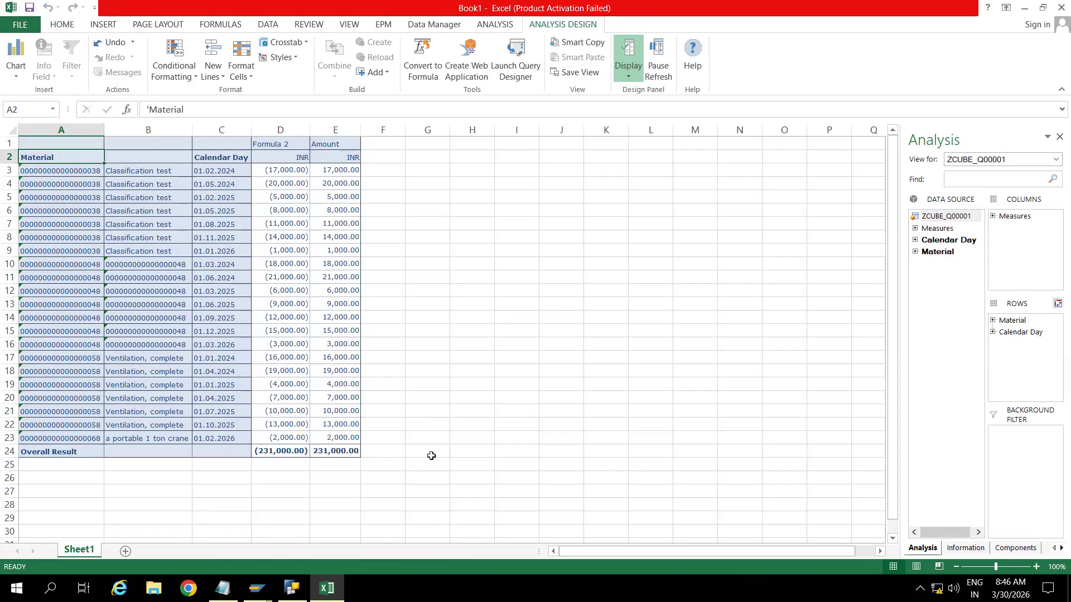
key("alt+Tab")
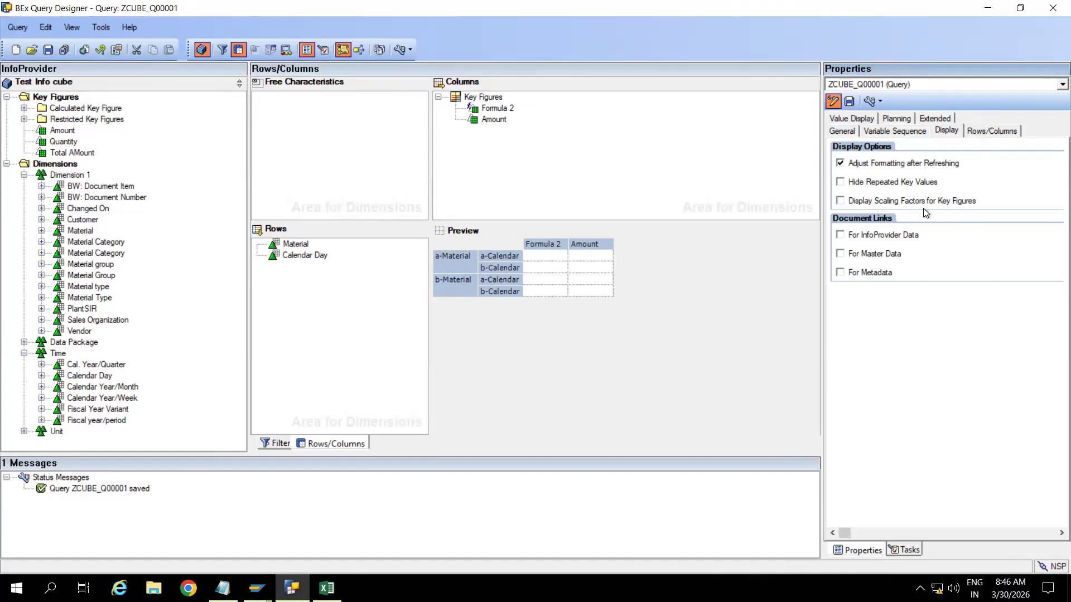
left_click(841, 202)
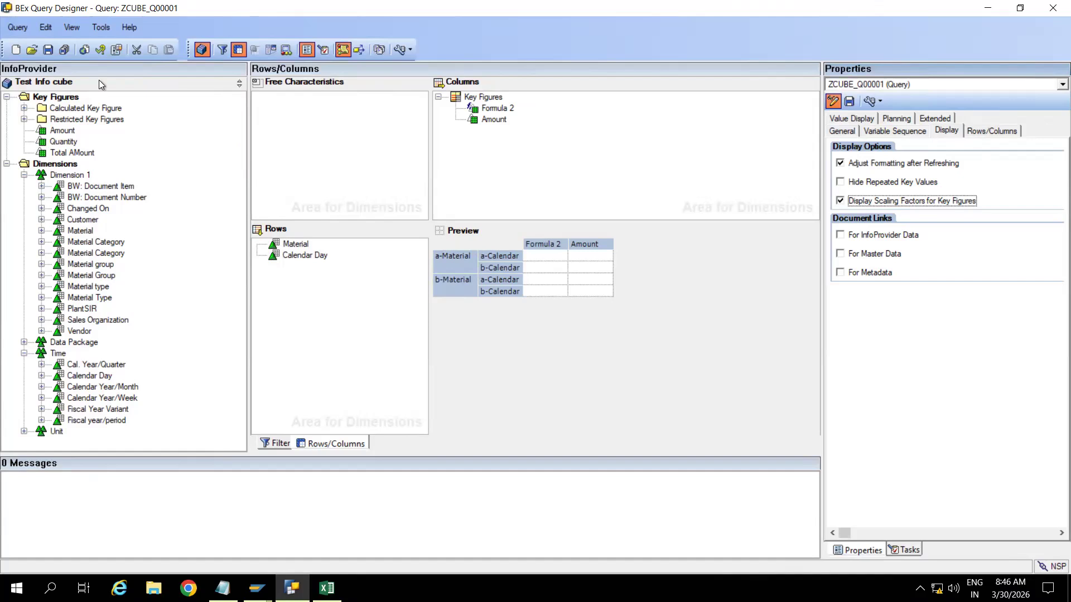
left_click(49, 53)
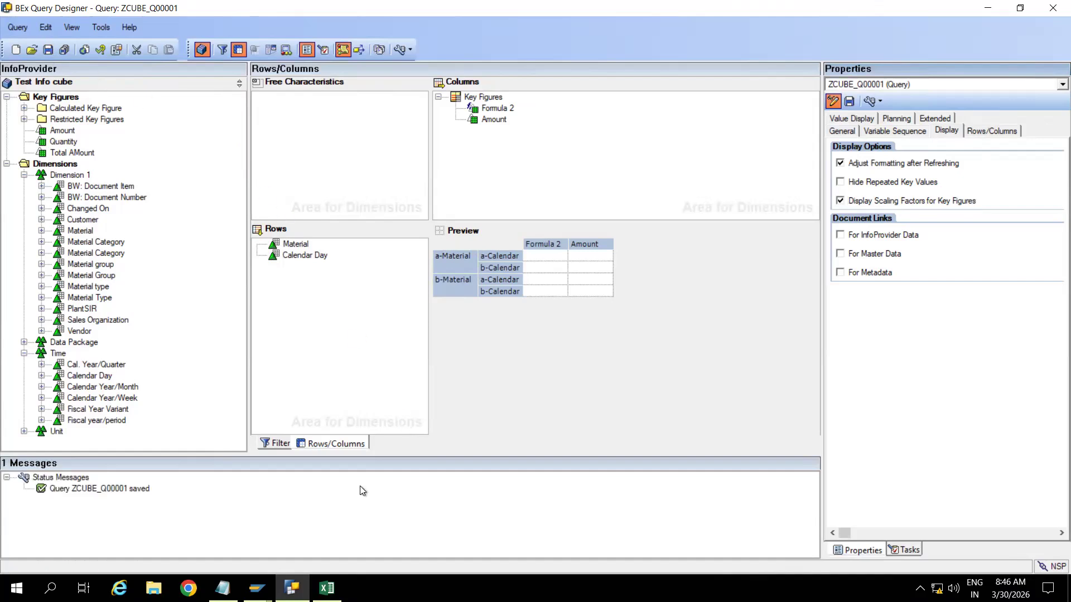
Step: Switch to the SAP Query Monitor and execute ZCUBE_Q00001 with the query display set to HTML
mouse_move(256, 588)
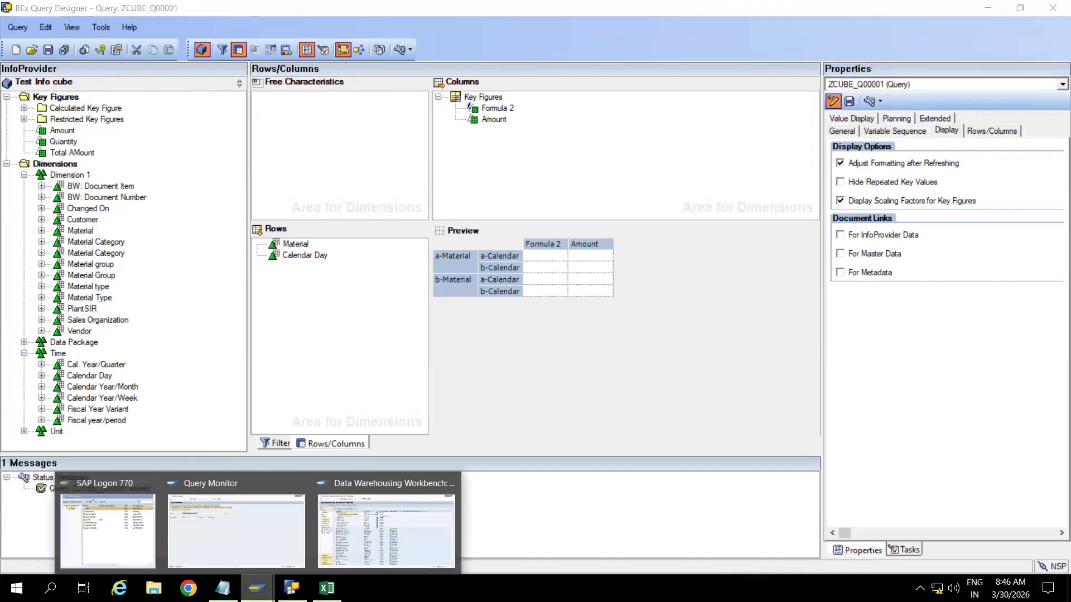
left_click(277, 499)
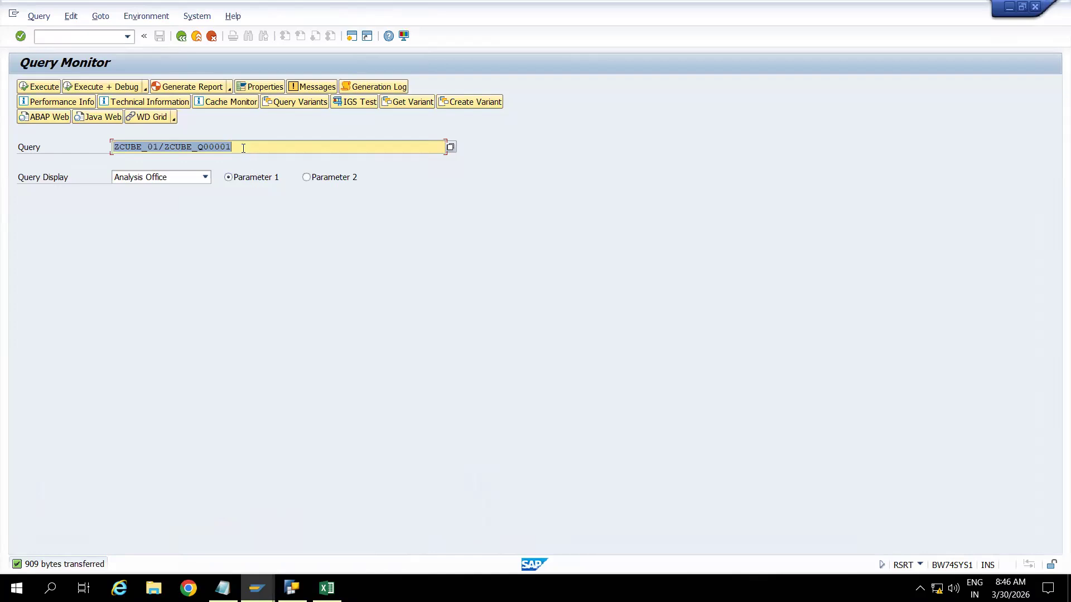
left_click(169, 178)
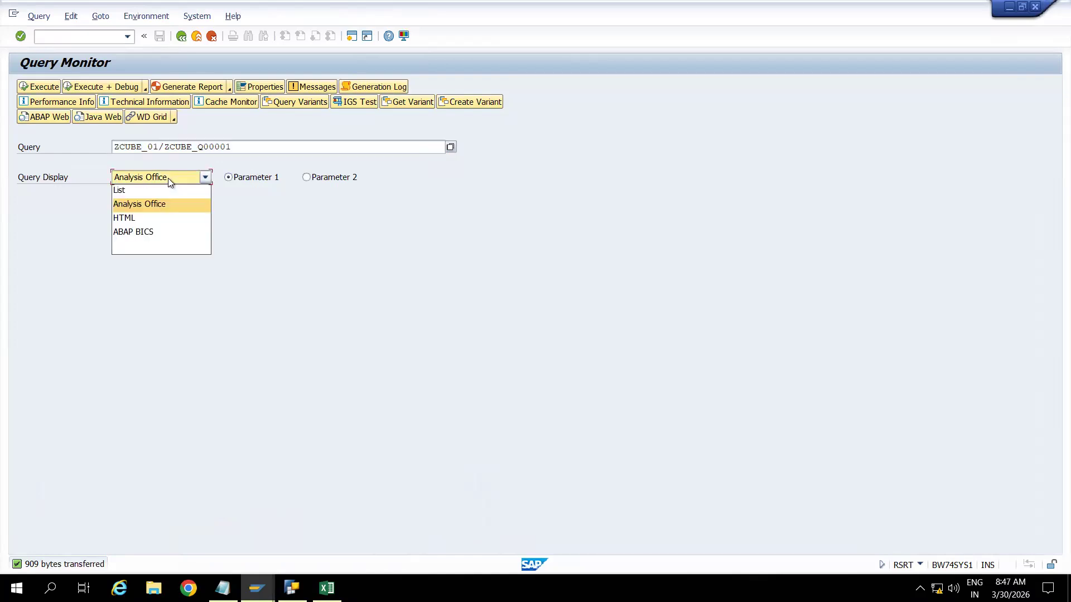
left_click(127, 218)
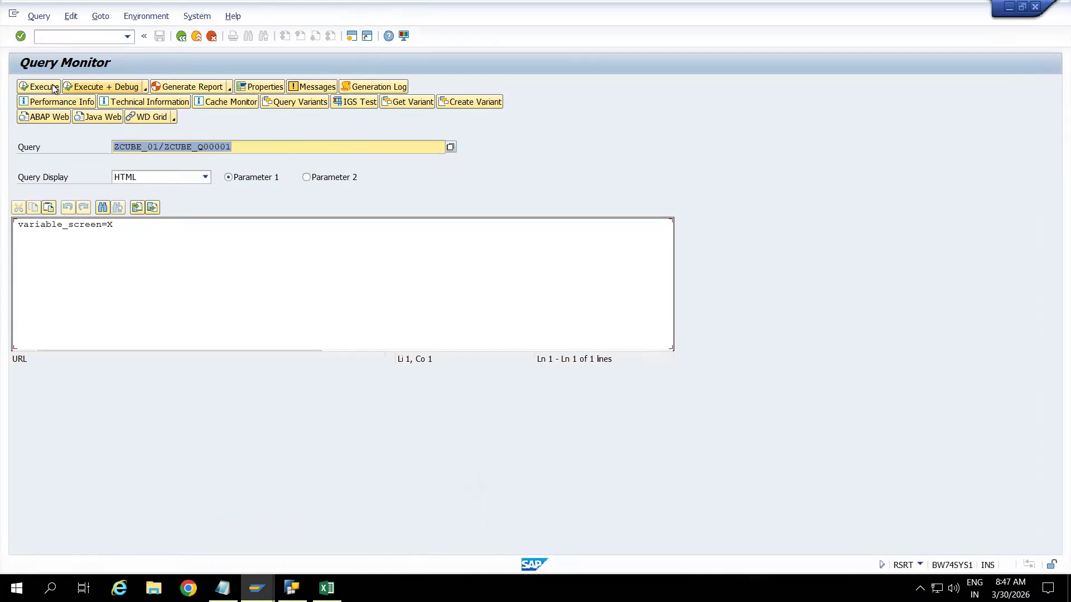
left_click(48, 84)
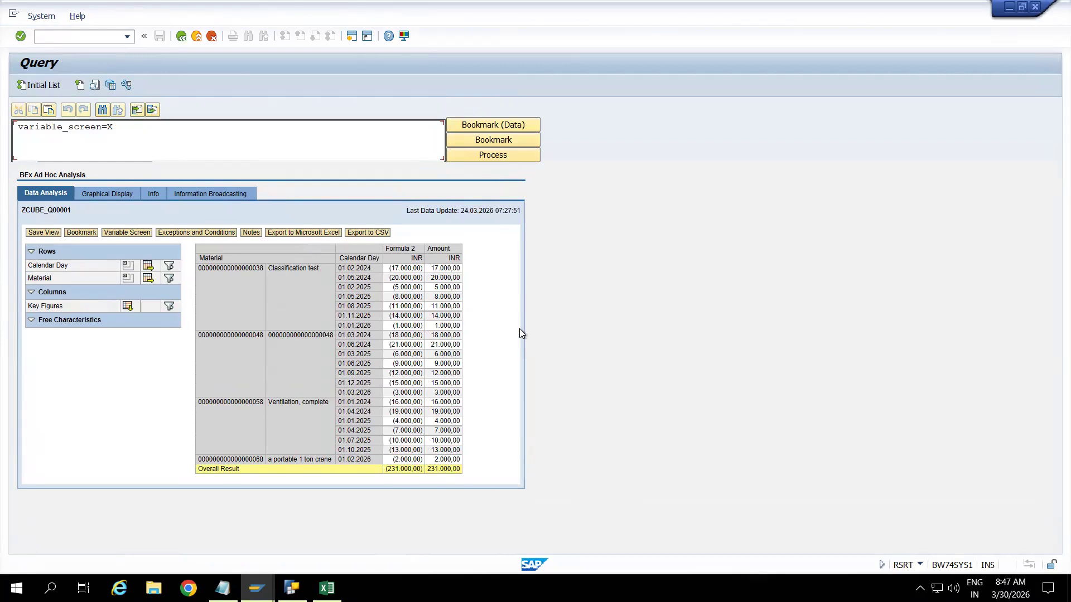
Step: Return to BEx Query Designer, set the Amount key figure's number of decimal places to 0, and save the query
key("alt+Tab")
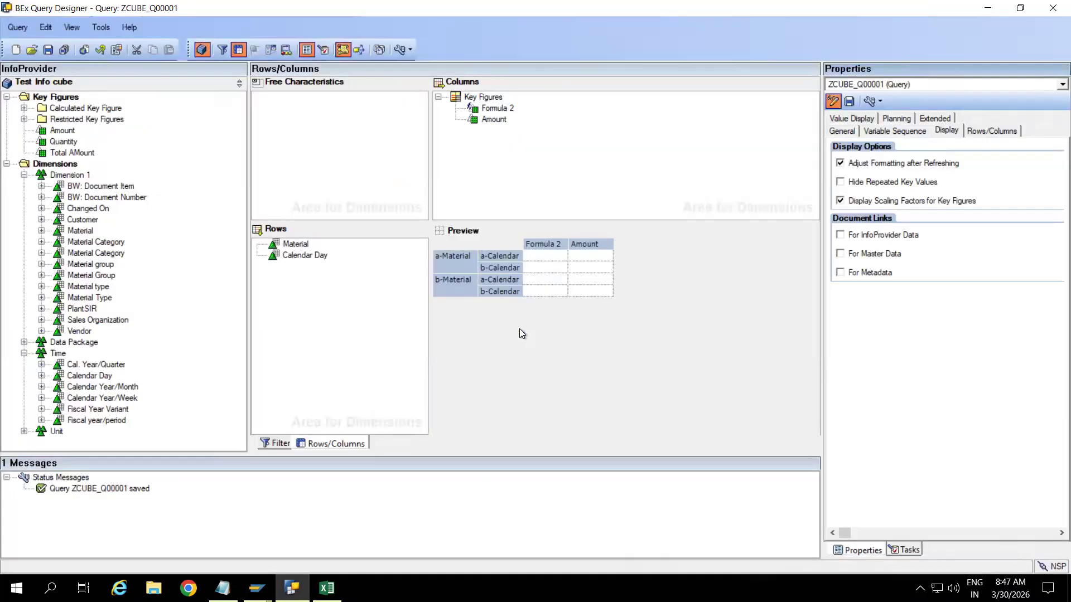
left_click(498, 123)
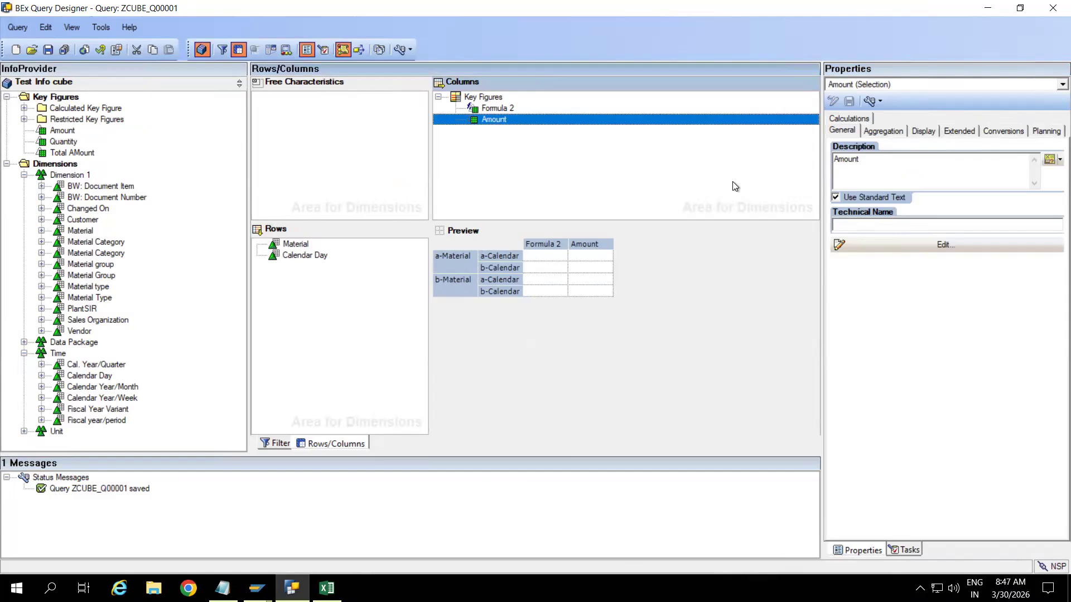
left_click(925, 135)
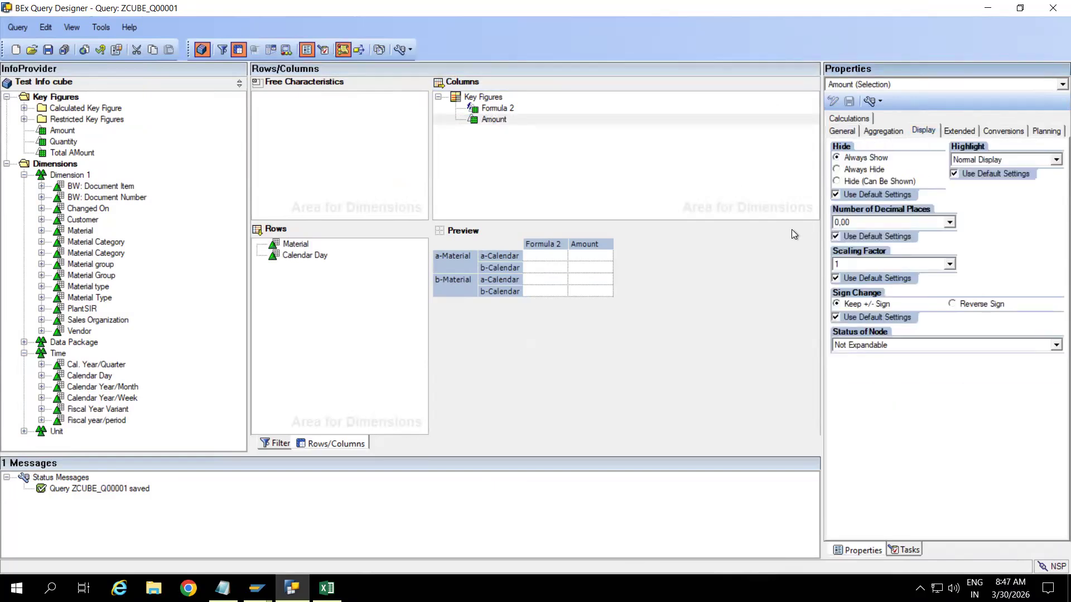
left_click(950, 224)
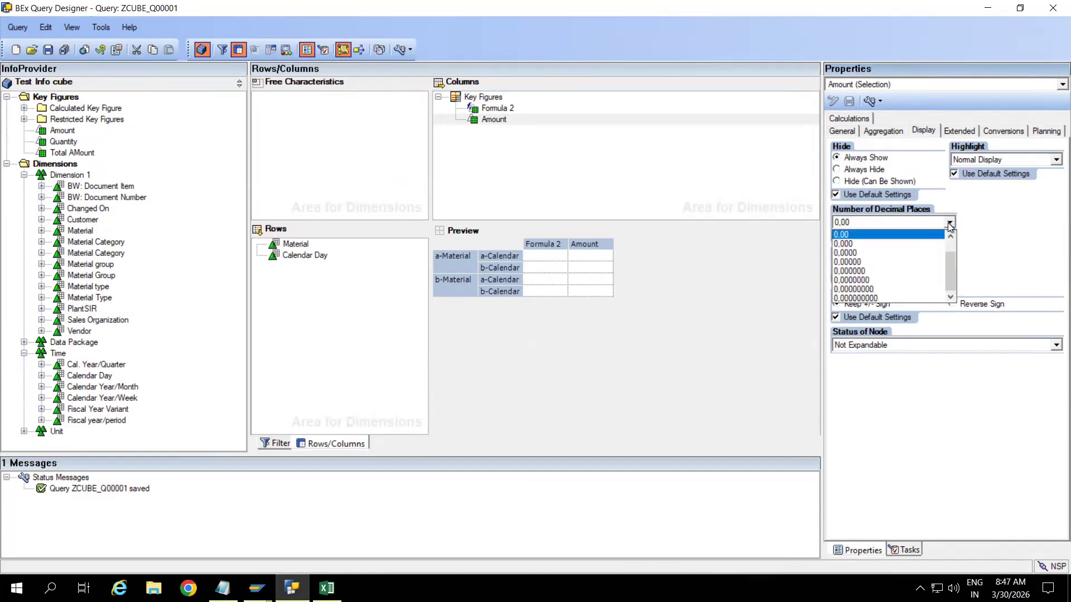
left_click_drag(949, 266, 950, 243)
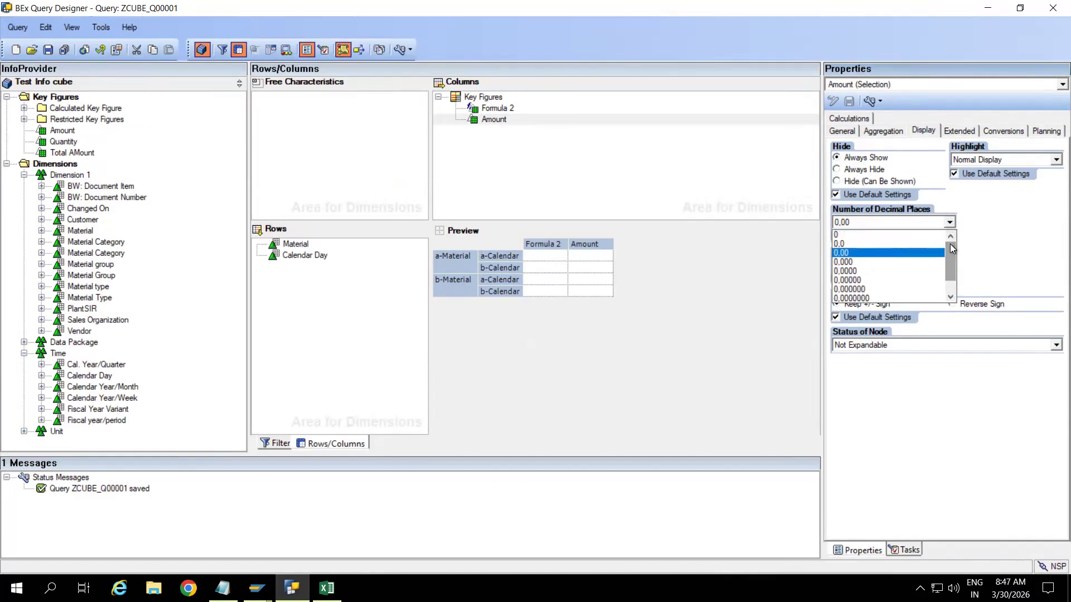
left_click(859, 233)
left_click(48, 49)
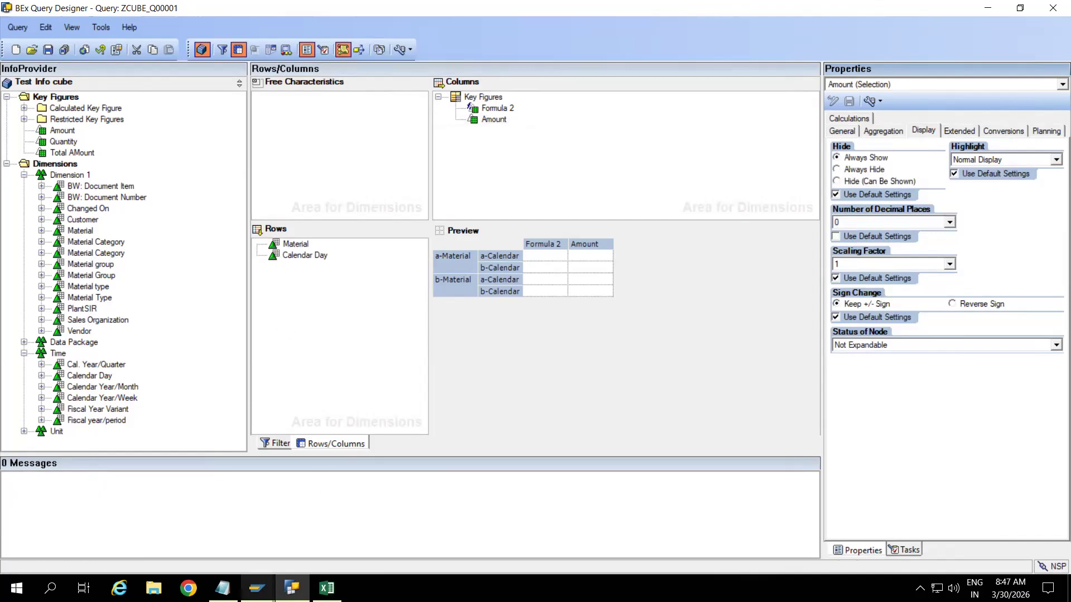
Step: Switch to the SAP Query Monitor, return to the initial screen and execute ZCUBE_Q00001 again to check the Amount decimals
mouse_move(265, 586)
left_click(229, 507)
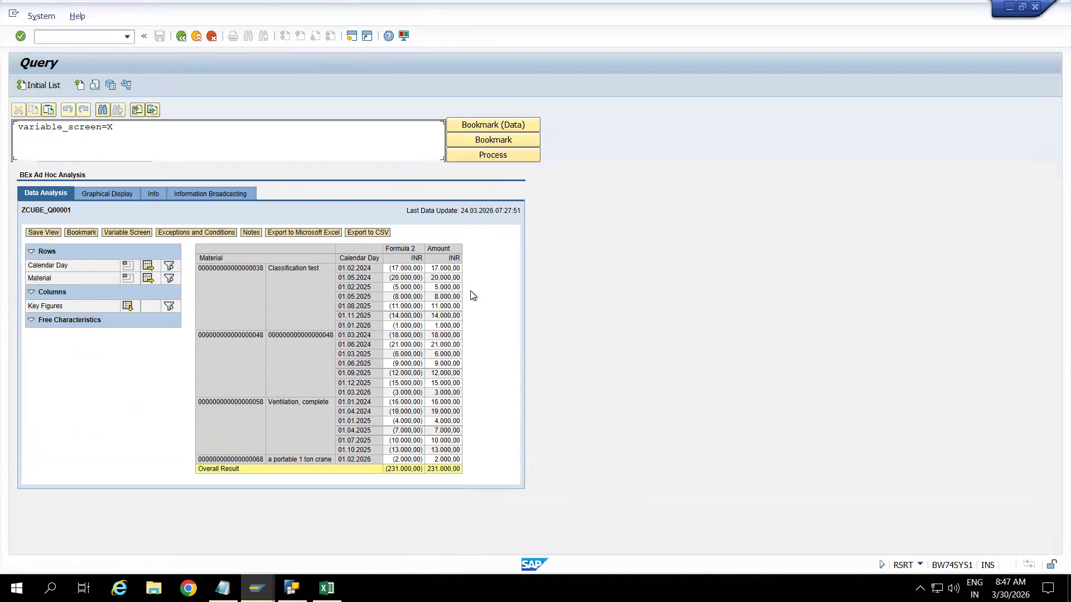
left_click(178, 36)
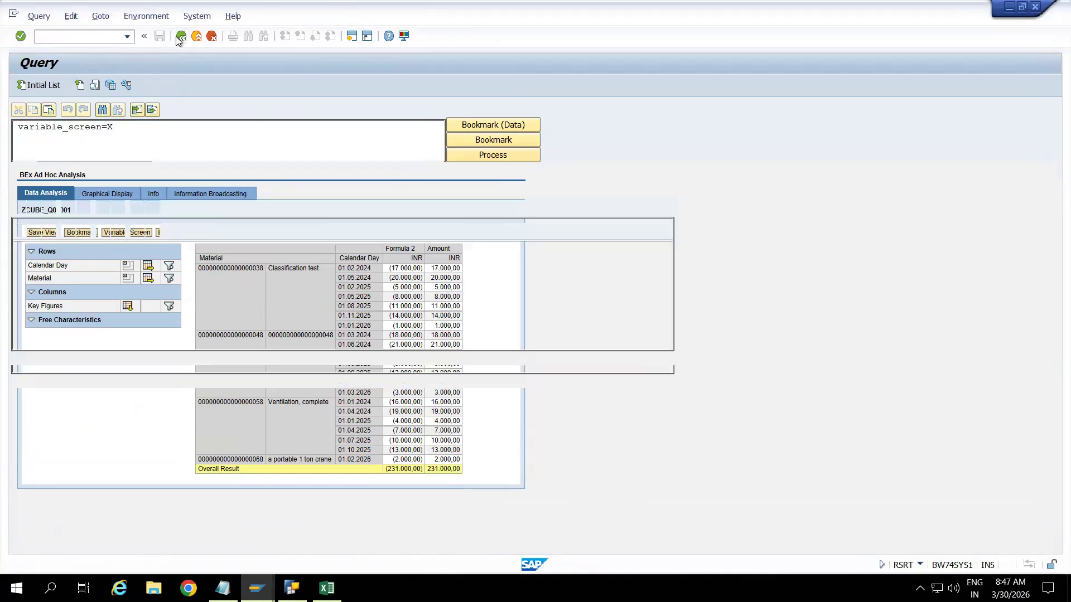
left_click(47, 86)
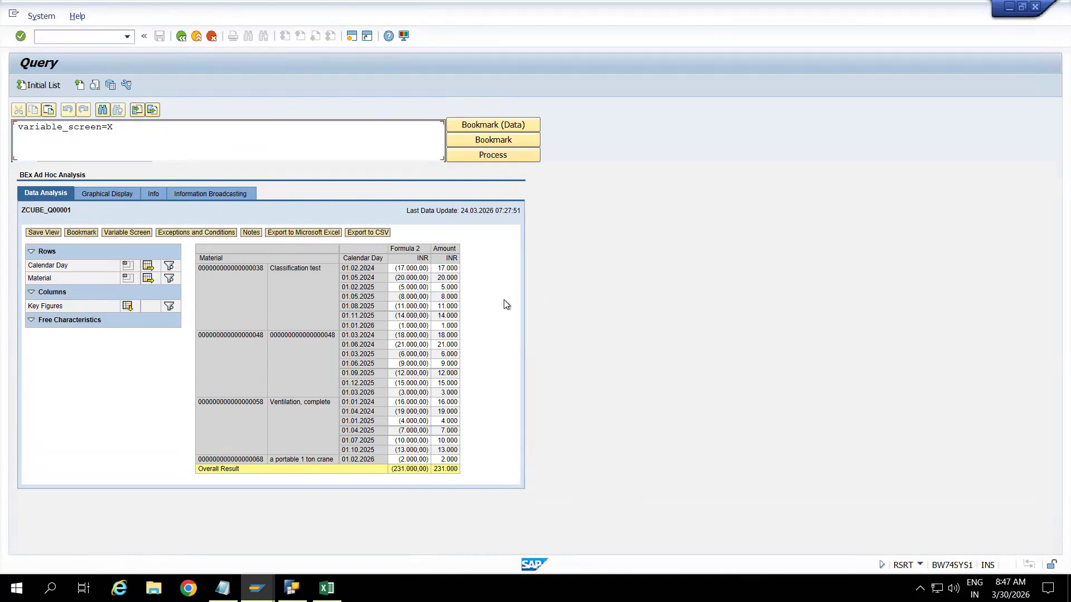
Step: Return to BEx Query Designer, set the Amount key figure's scaling factor to 1.000, and save the query
key("alt+Tab")
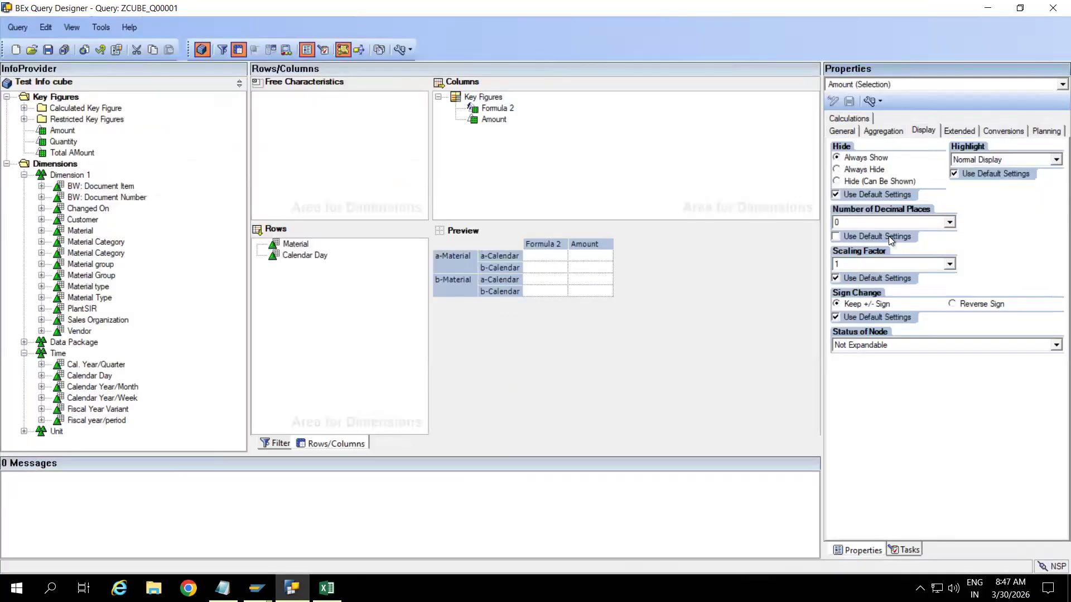
left_click(949, 265)
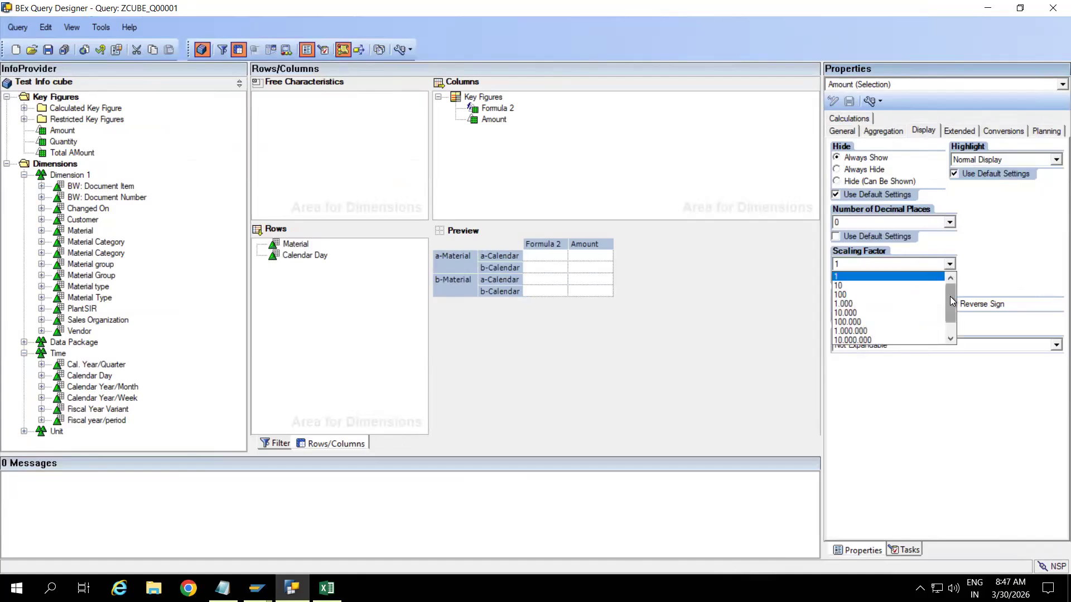
left_click(851, 308)
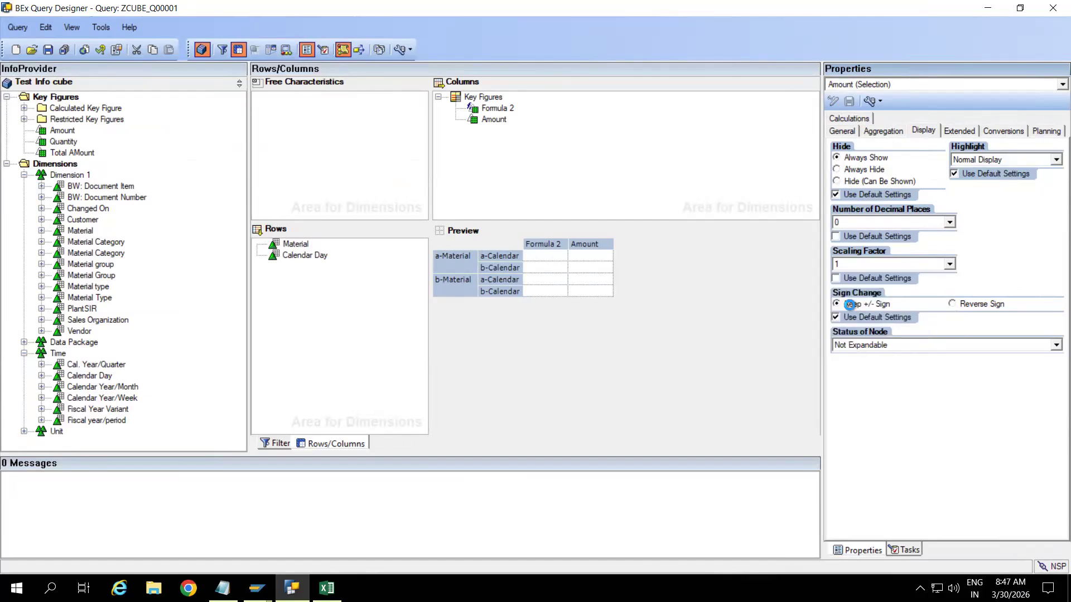
left_click(48, 49)
Step: Switch to the SAP Query Monitor and execute ZCUBE_Q00001 again to check the Amount scaling
key("alt+Tab")
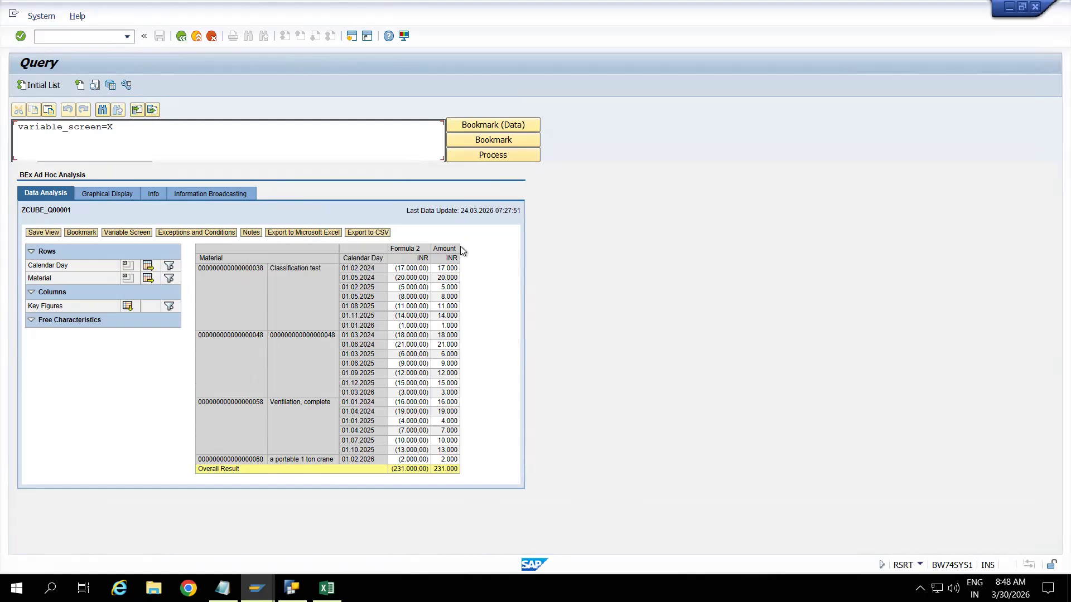
left_click(182, 37)
left_click(39, 85)
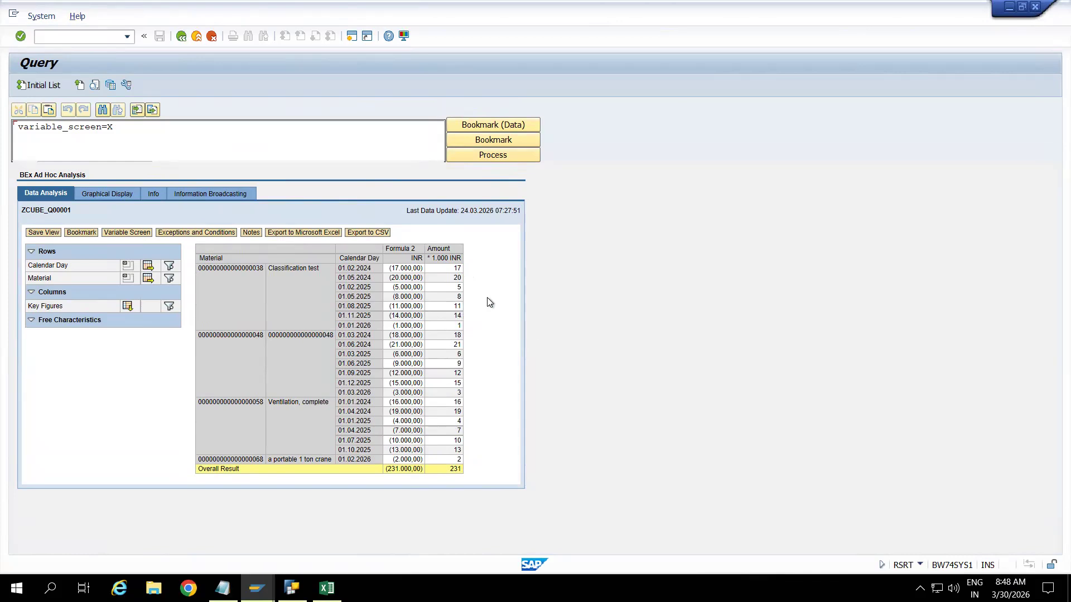
Step: Return to BEx Query Designer, set the Amount key figure's sign change to Reverse Sign, and save the query
key("alt+Tab")
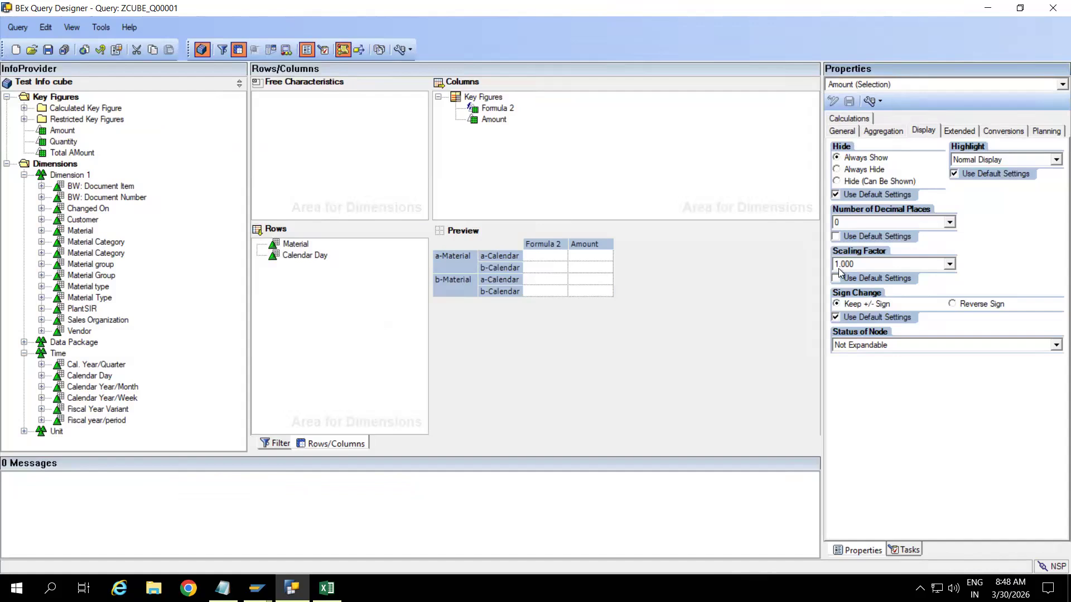
left_click(949, 265)
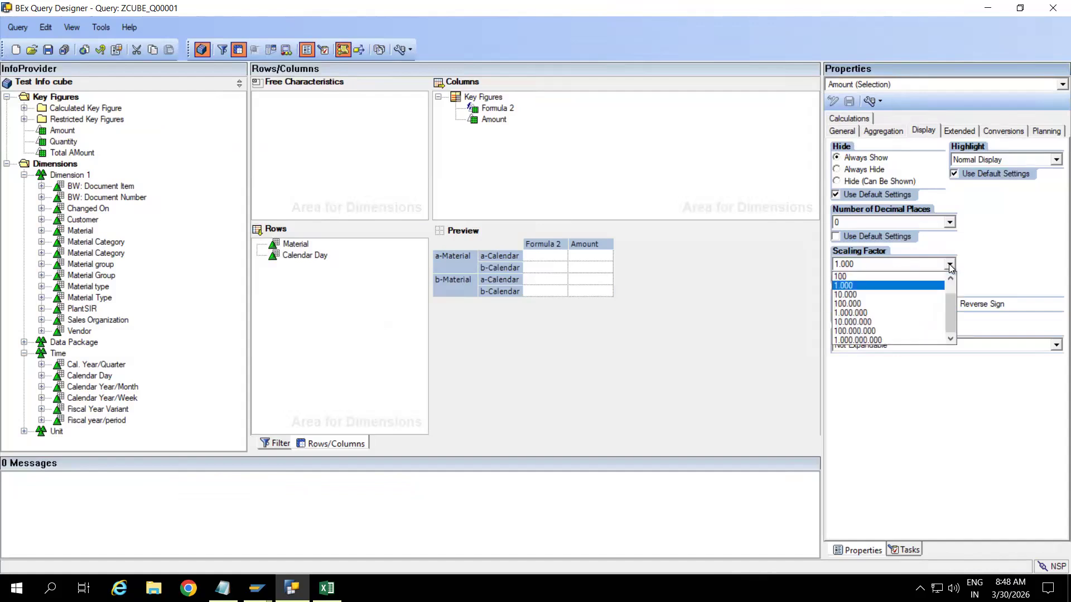
key("Return")
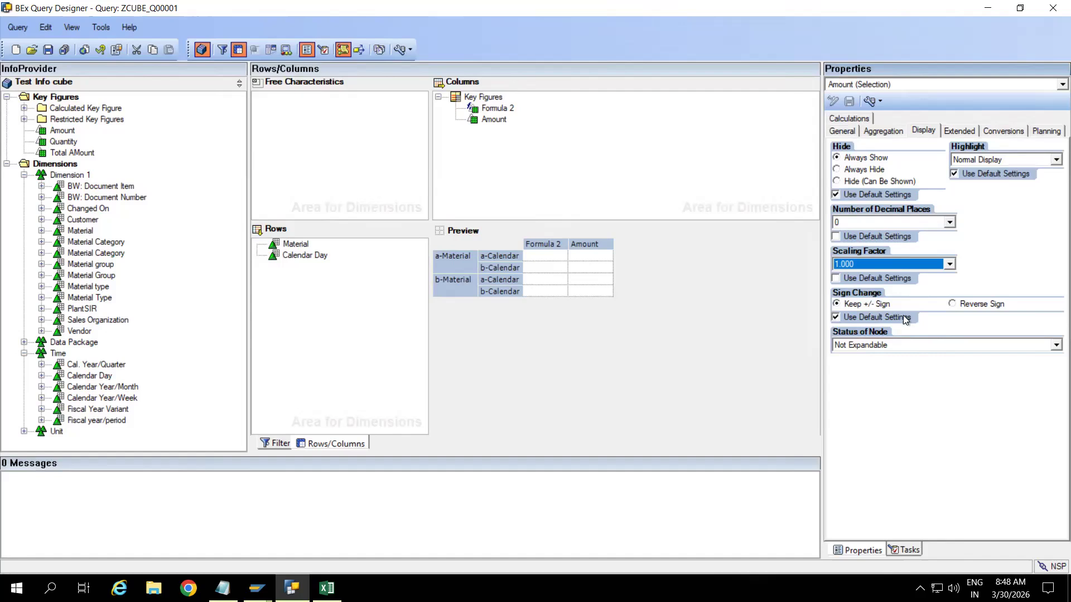
left_click(785, 323)
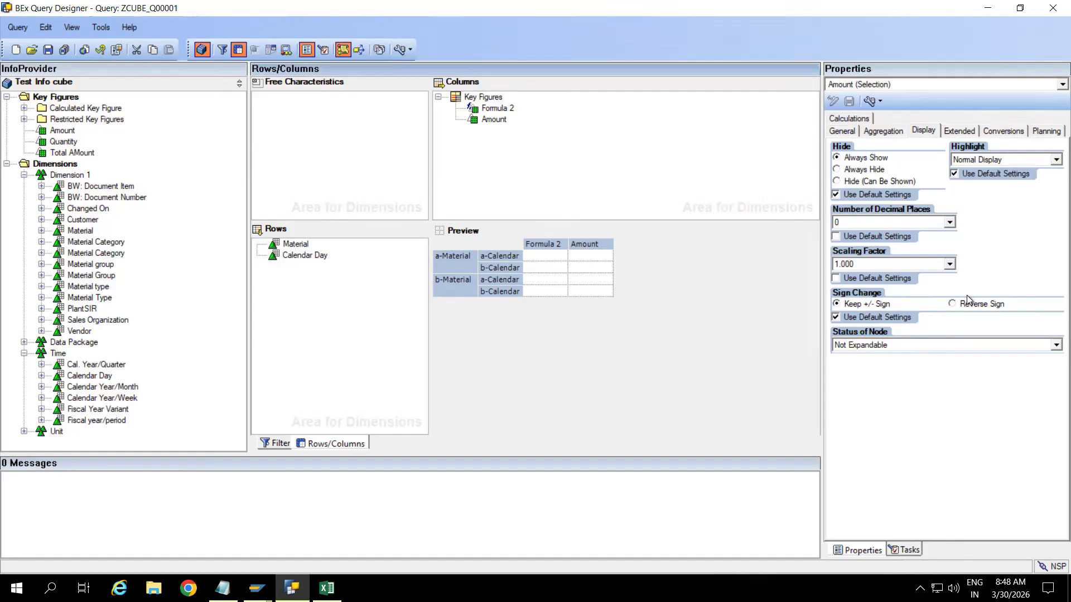
left_click(953, 304)
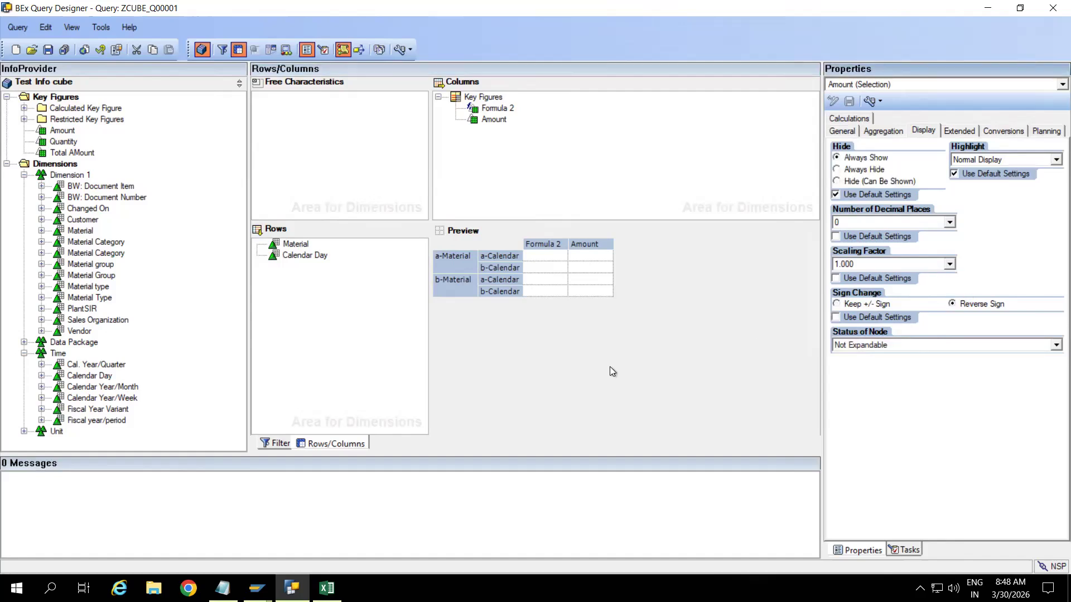
left_click(48, 50)
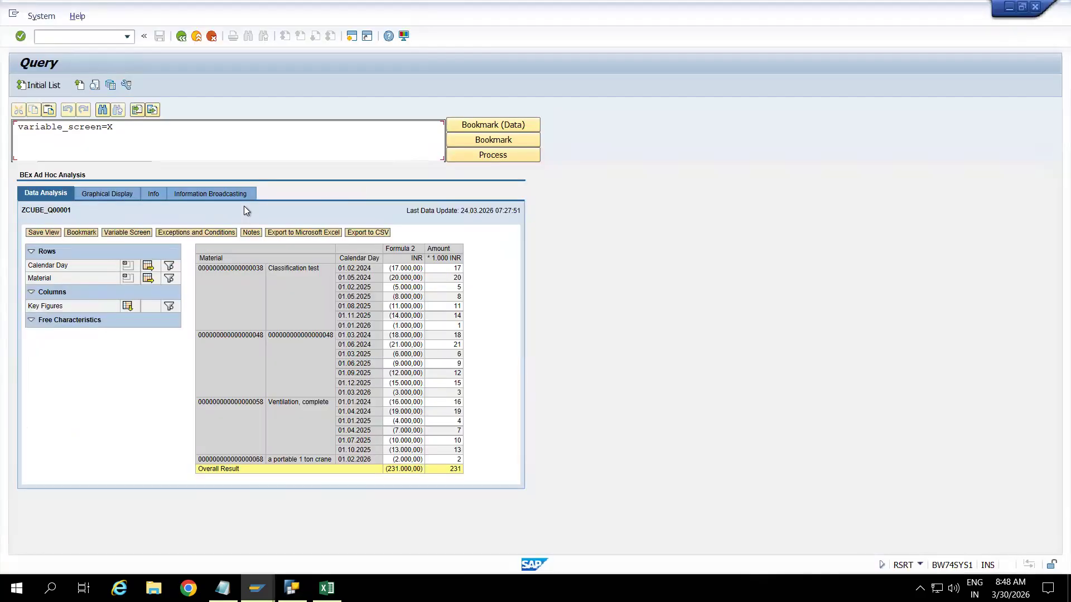
Step: In the SAP Query Monitor, execute ZCUBE_Q00001 again to check the sign of the Amount values
left_click(179, 36)
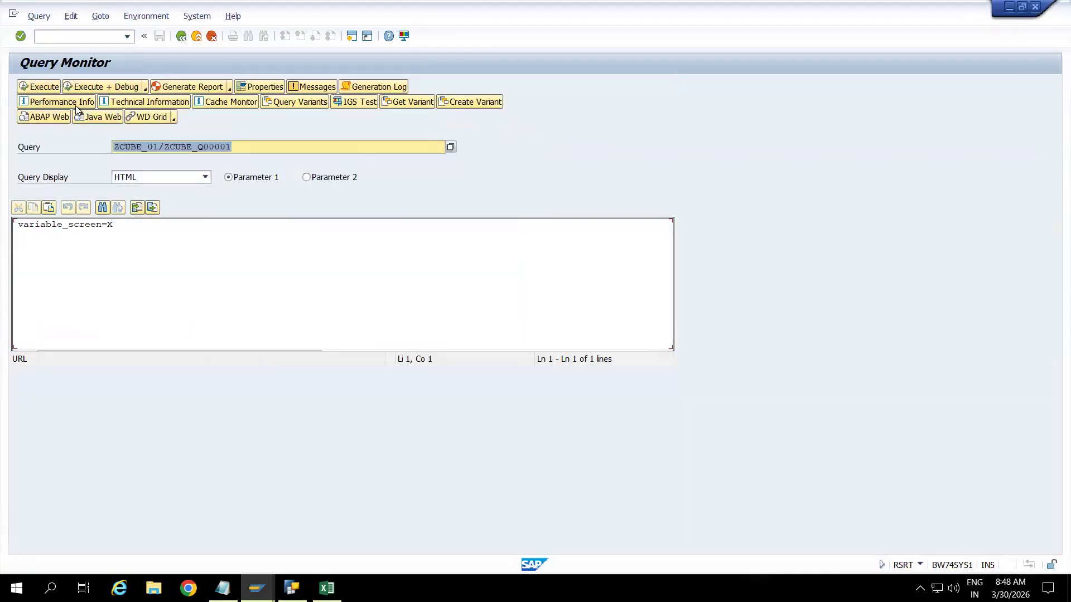
left_click(47, 87)
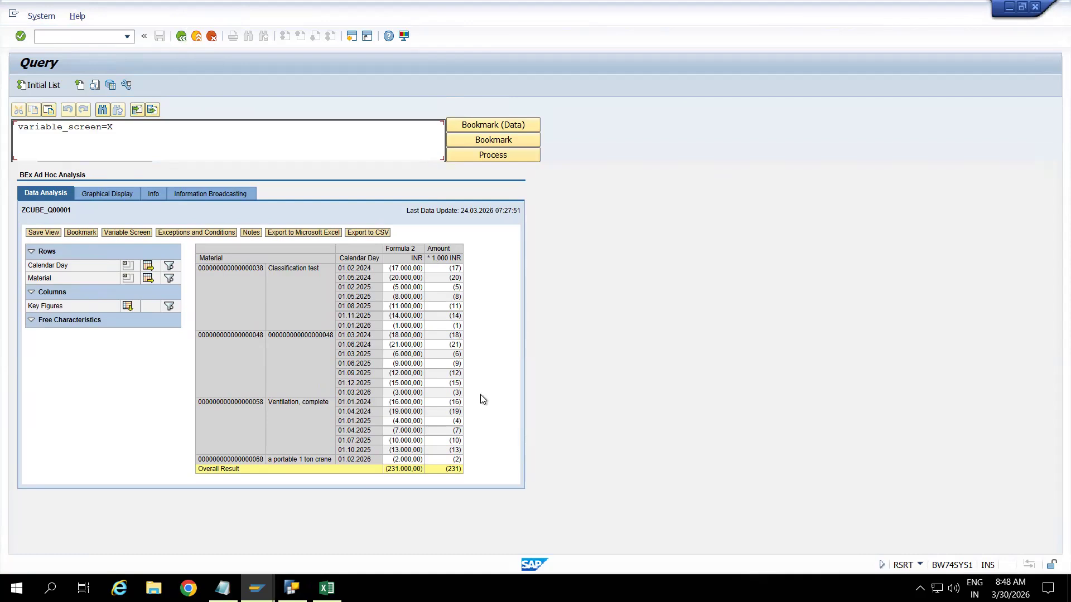
Step: Return to BEx Query Designer and review the Amount key figure's Scaling Factor options and Status of Node setting
key("alt+Tab")
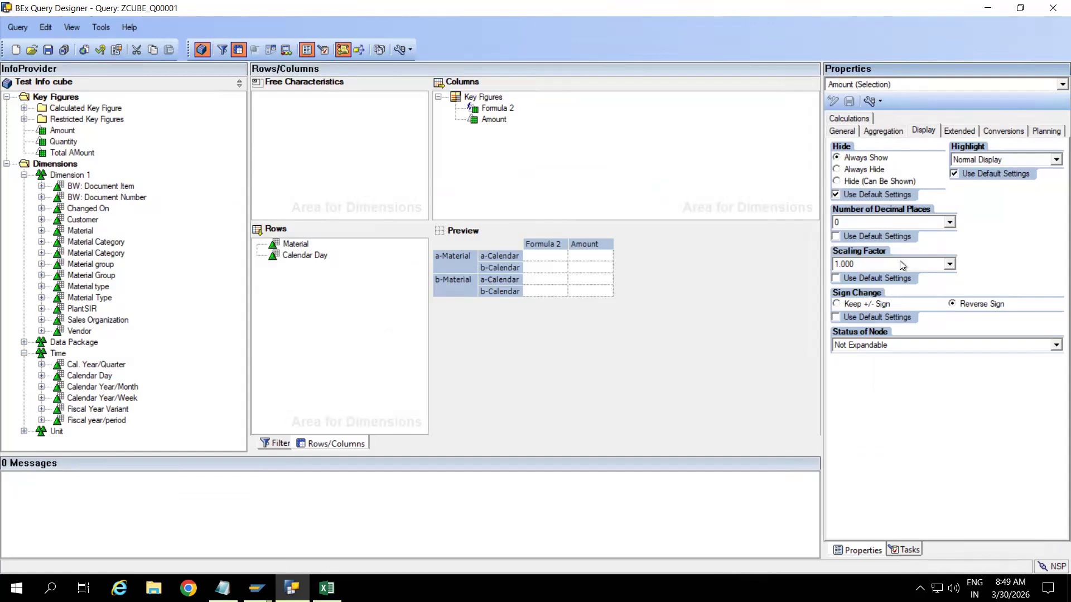
left_click(948, 263)
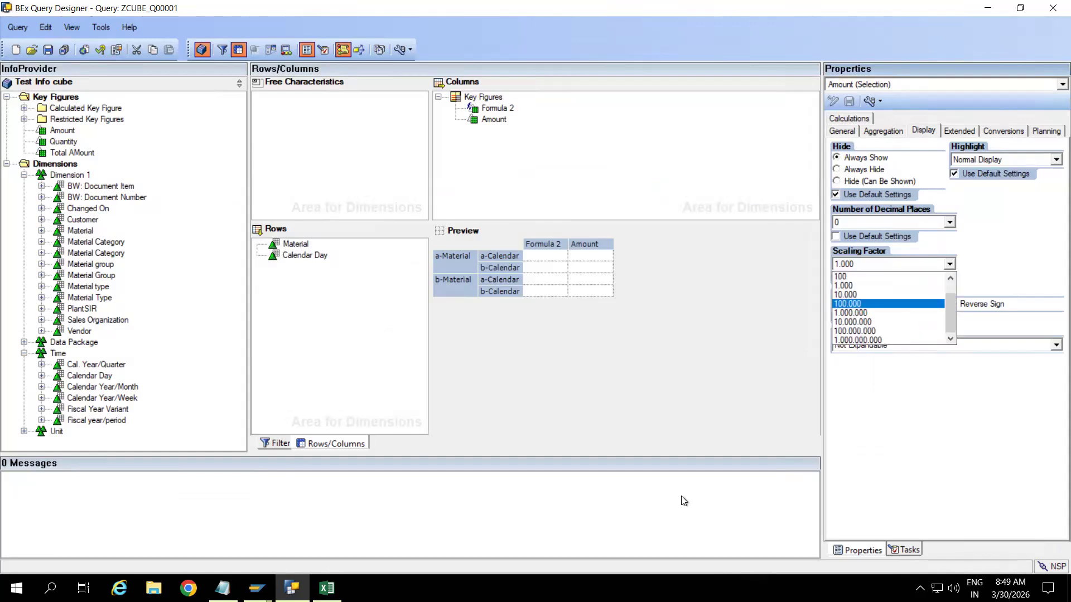
left_click(710, 376)
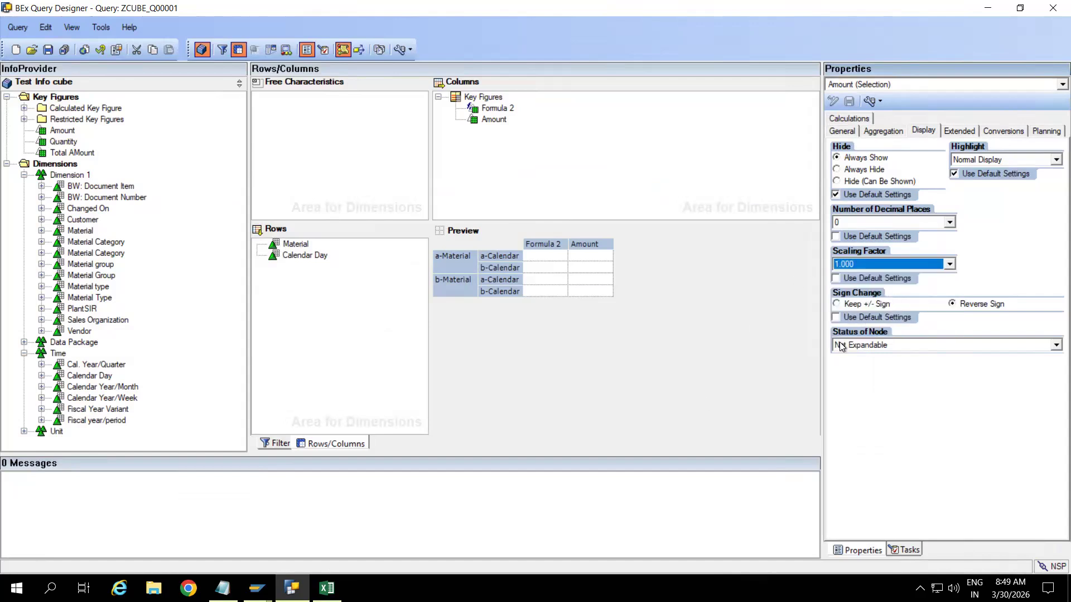
left_click(876, 349)
left_click(752, 383)
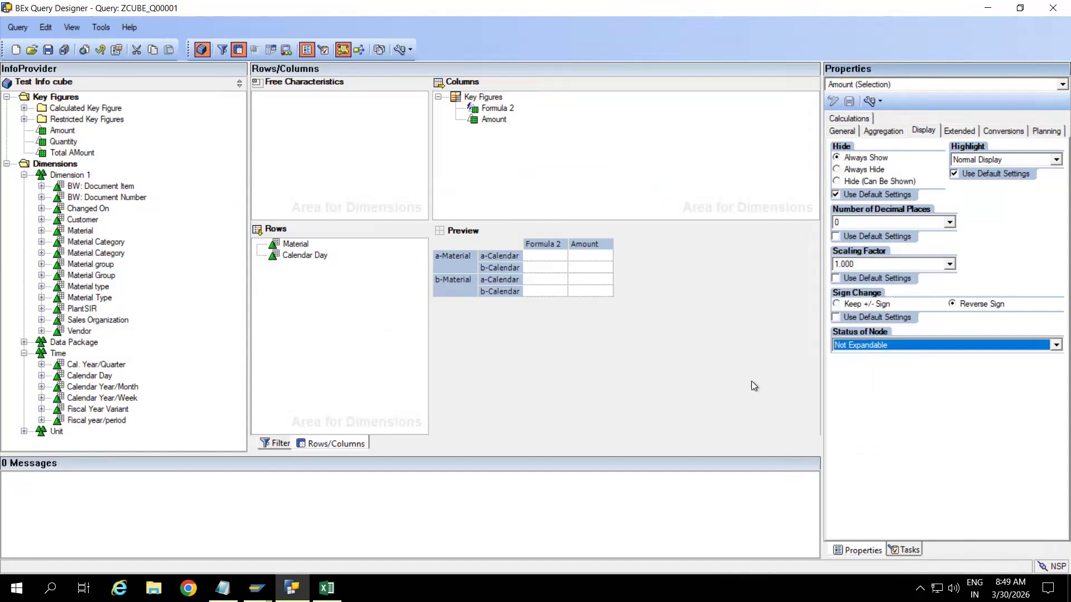
Step: Examine the properties of Material and Calendar Day in the rows, comparing their display settings and checking Calendar Day's extended settings
left_click(300, 245)
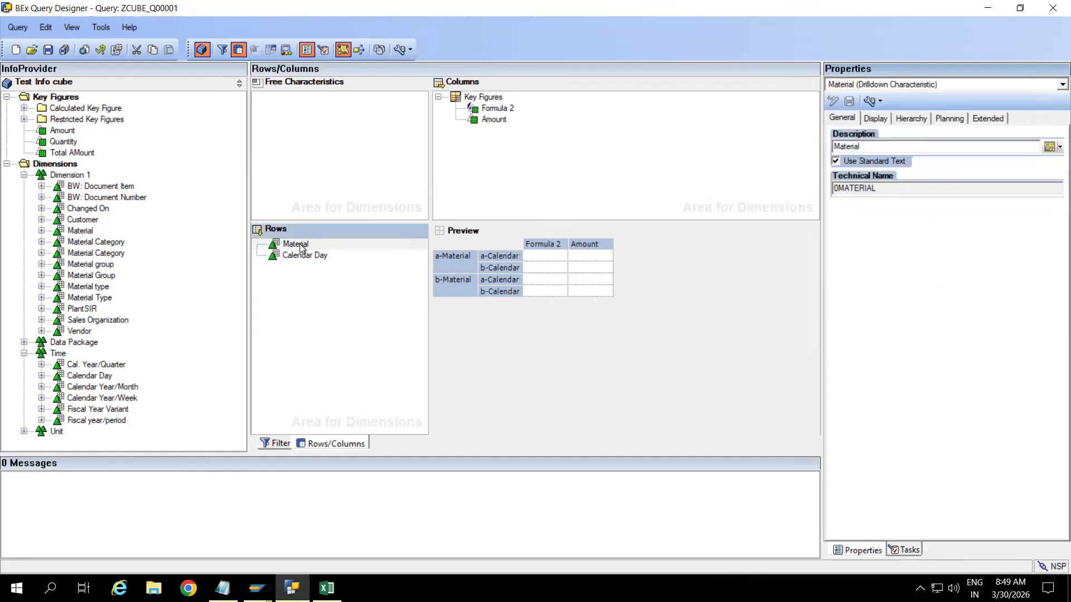
left_click(306, 256)
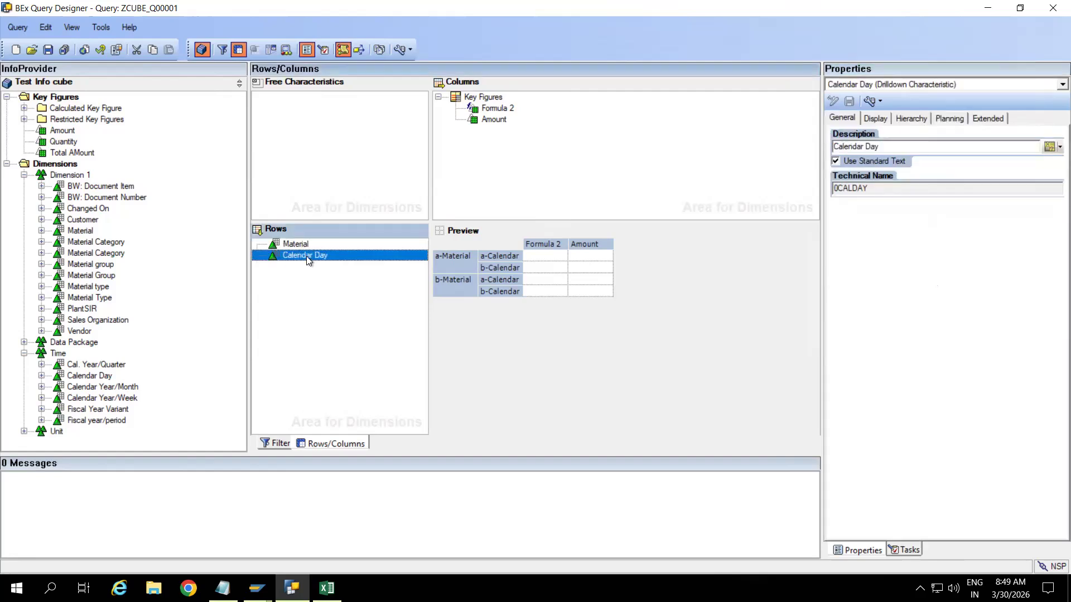
left_click(875, 119)
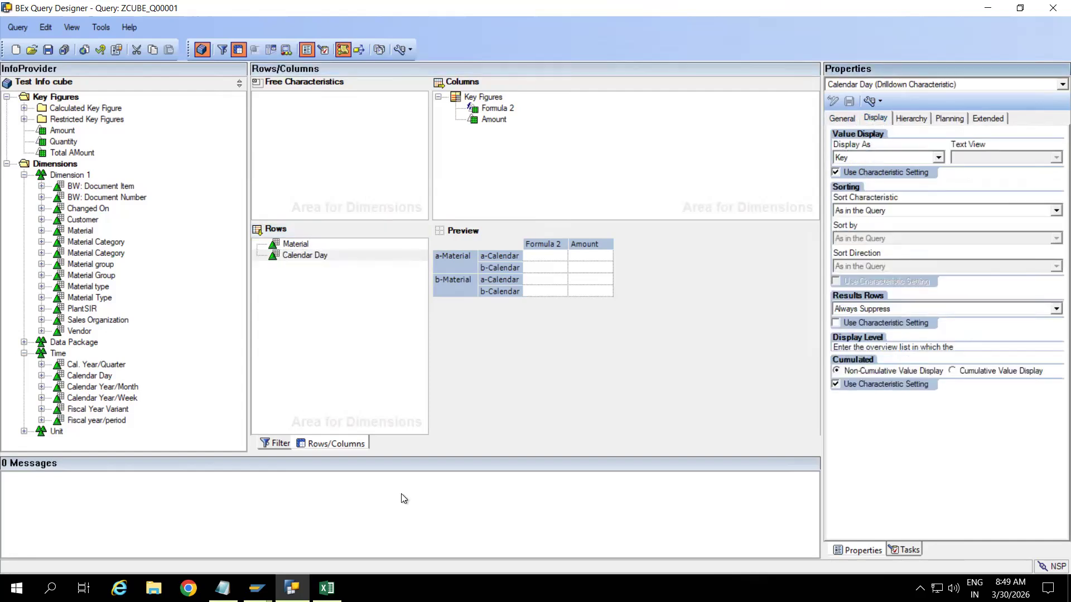
left_click(303, 256)
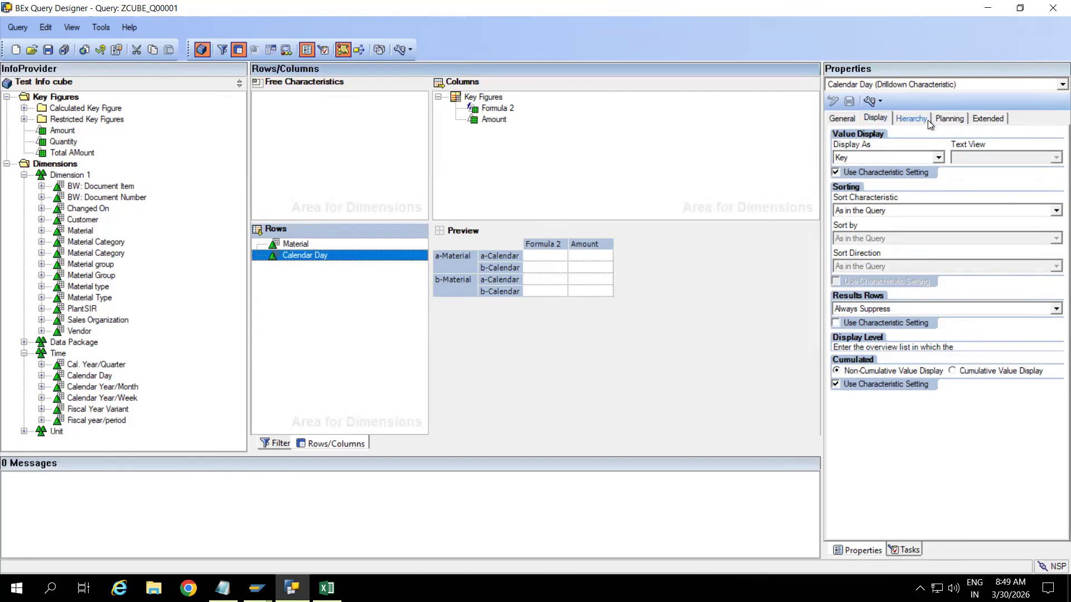
left_click(985, 117)
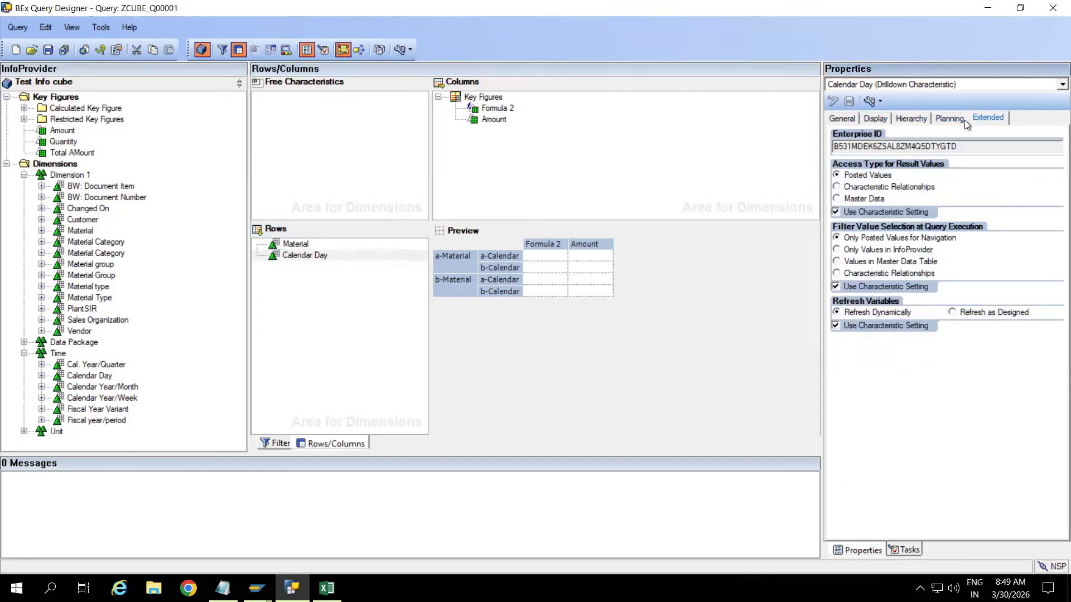
left_click(845, 119)
left_click(875, 118)
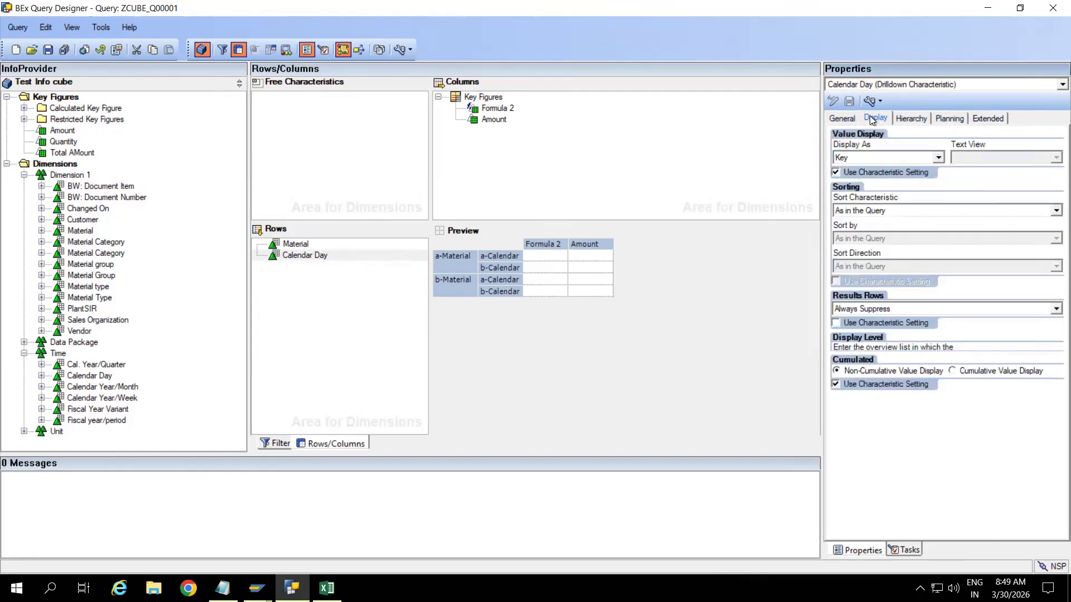
left_click(298, 246)
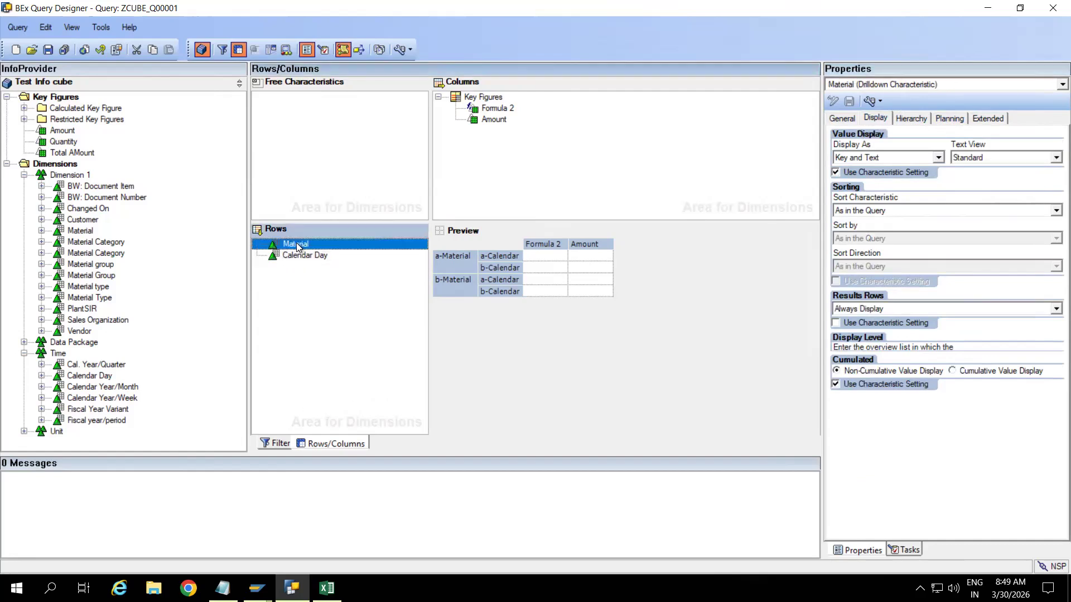
left_click(296, 255)
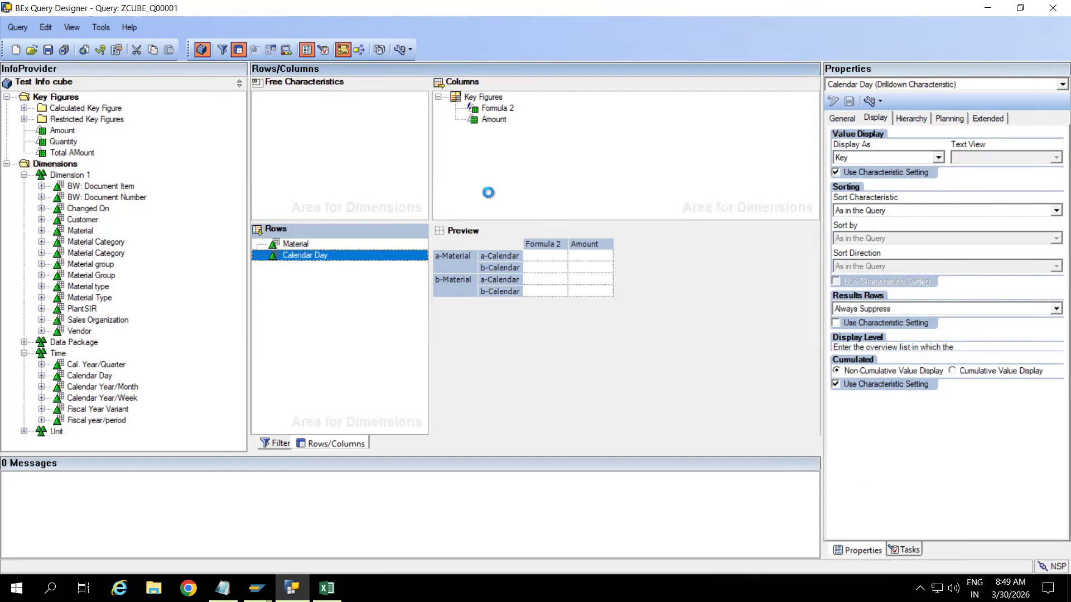
Step: Review the display options of query ZCUBE_Q00001 and save the query
left_click(117, 49)
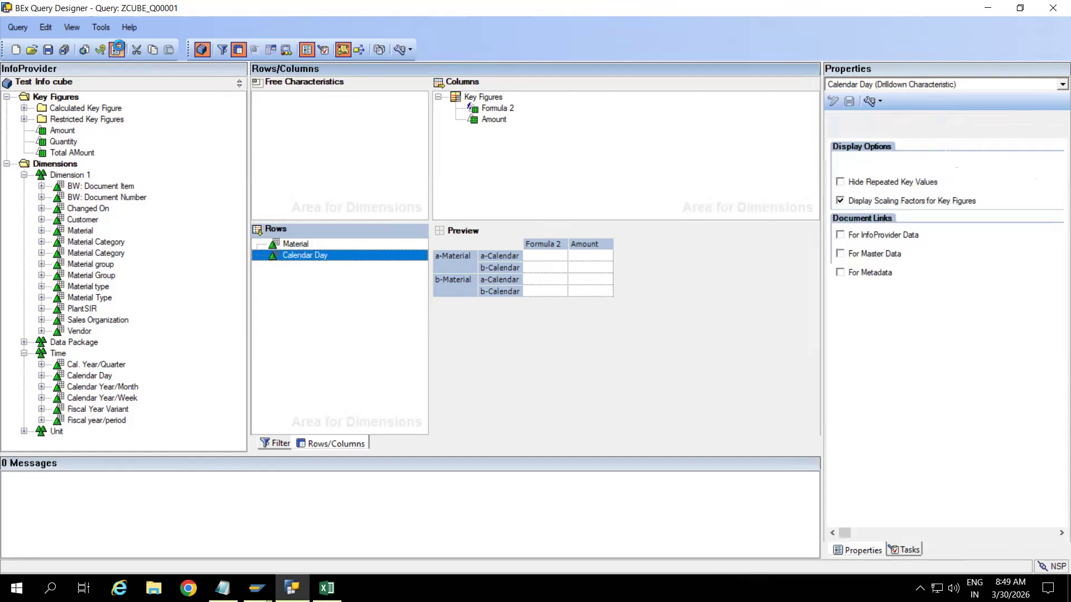
left_click(950, 129)
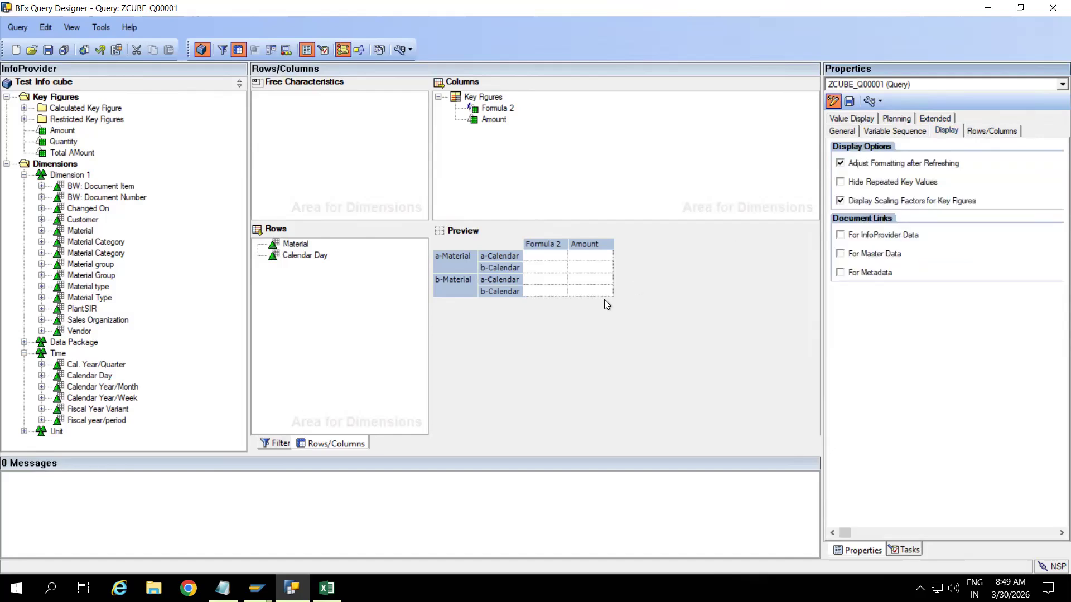
left_click(500, 375)
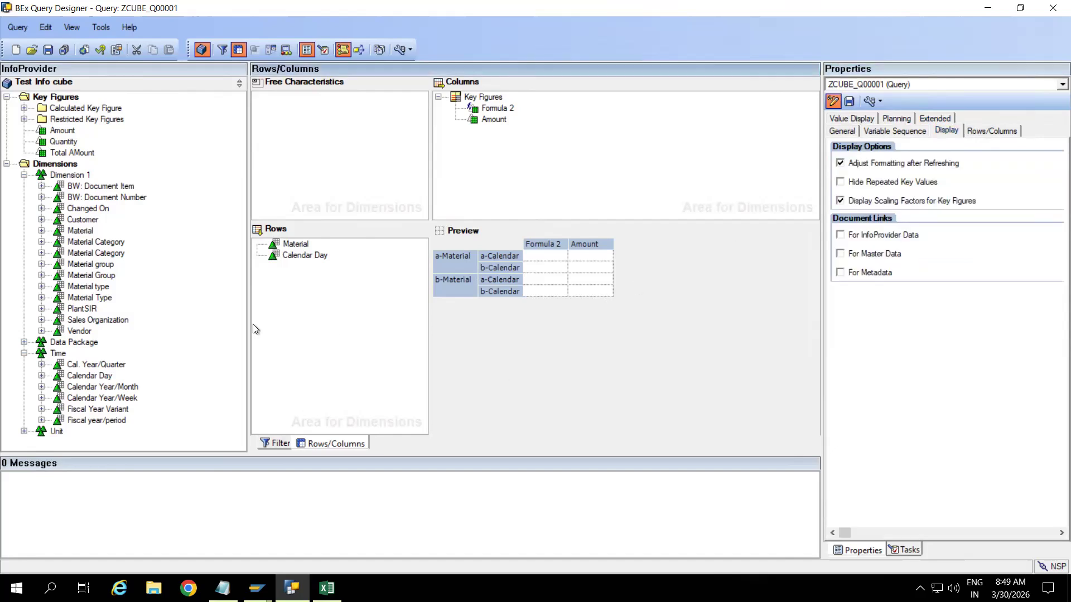
left_click(49, 50)
Step: Examine the Amount key figure's display settings, including its Status of Node
left_click(496, 119)
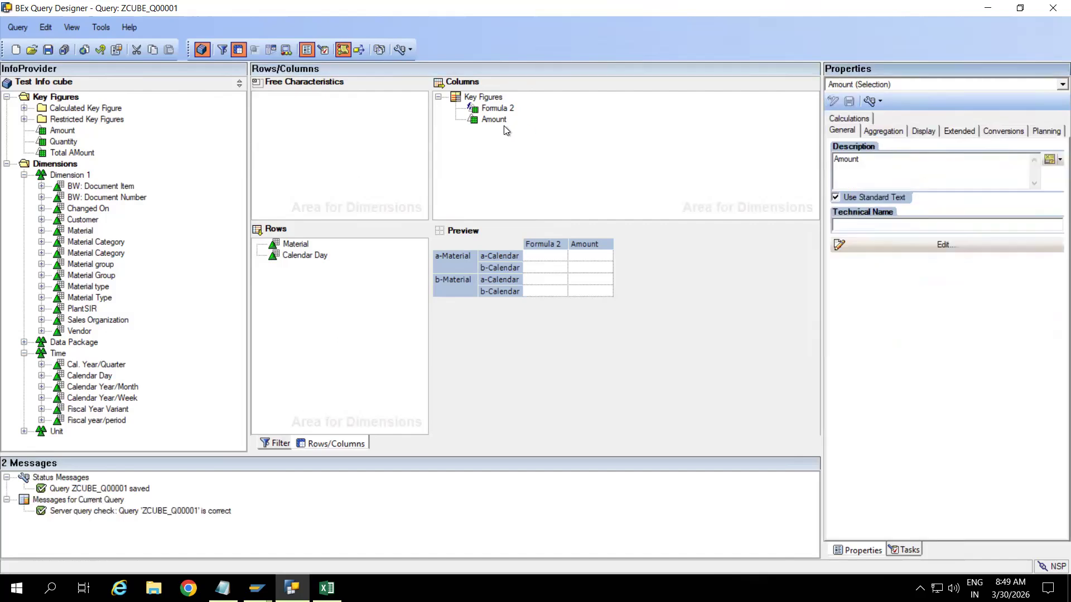
left_click(501, 123)
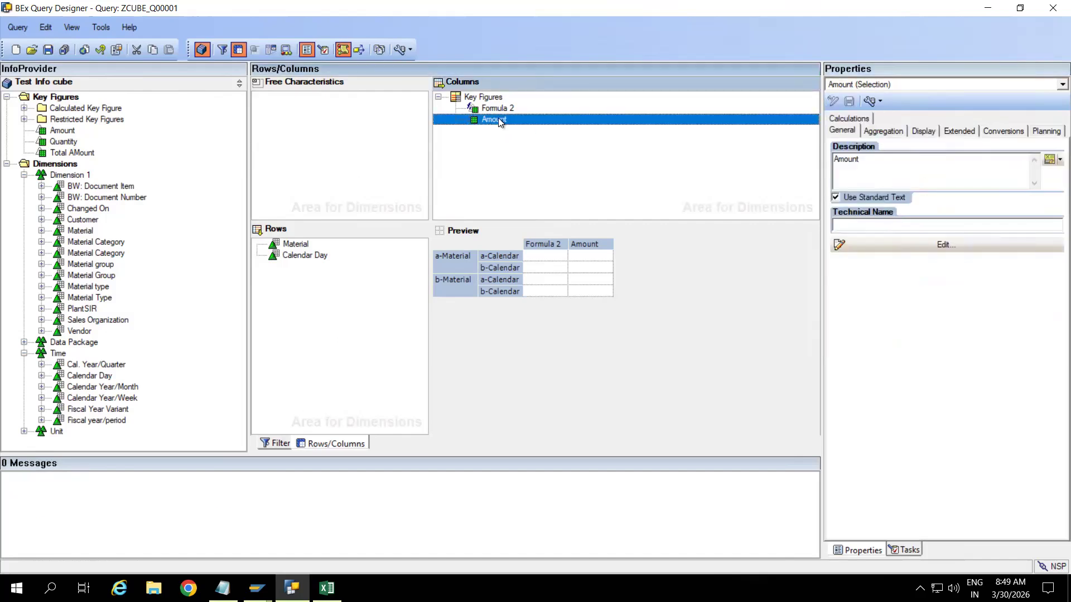
left_click(925, 131)
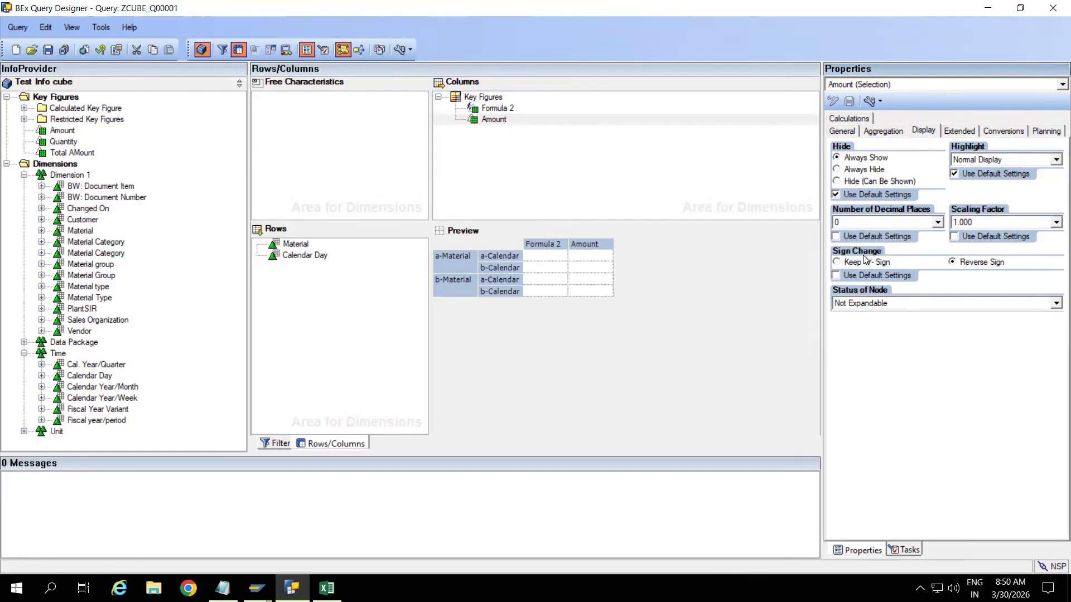
left_click(925, 304)
left_click(863, 385)
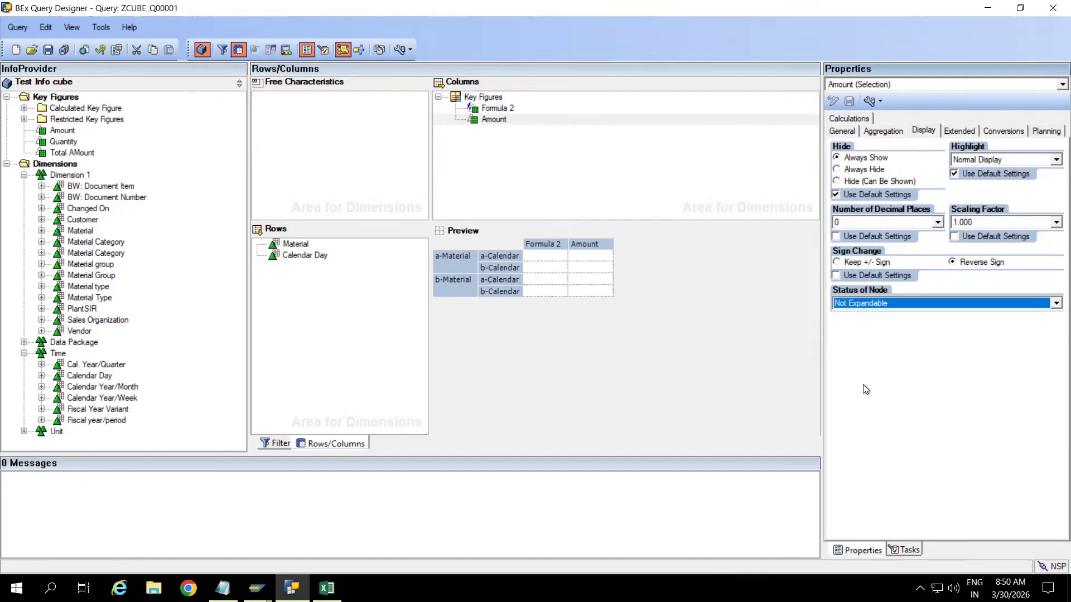
Step: Nest Formula 2 under Amount in the columns' Key Figures structure and save the query
left_click(499, 109)
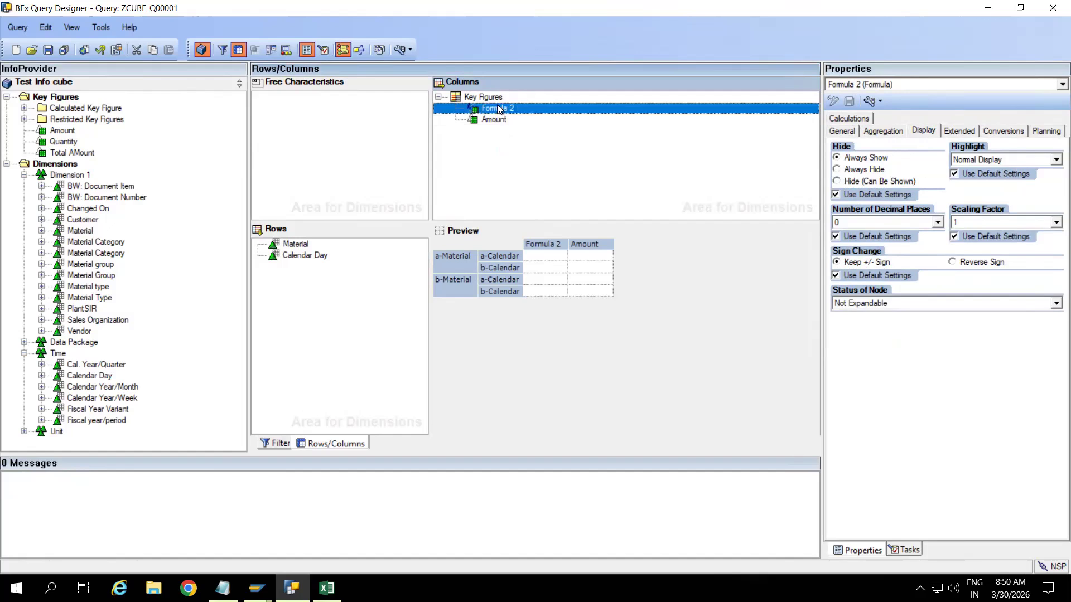
left_click_drag(499, 109, 509, 126)
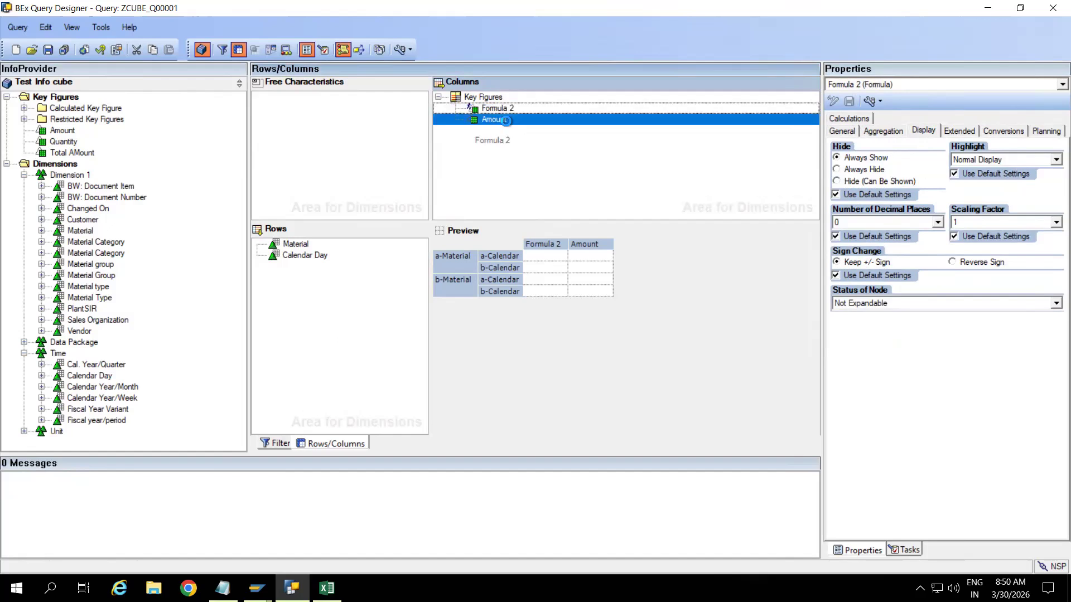
left_click(547, 173)
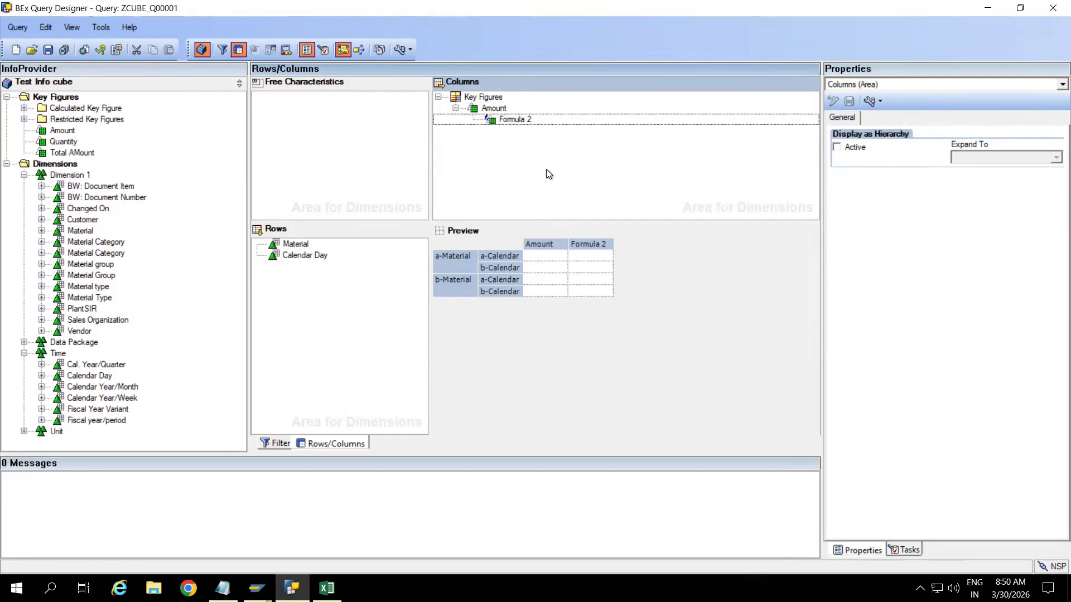
left_click(48, 51)
Step: Set the Amount key figure's Status of Node to Collapsed and save the query
left_click(498, 110)
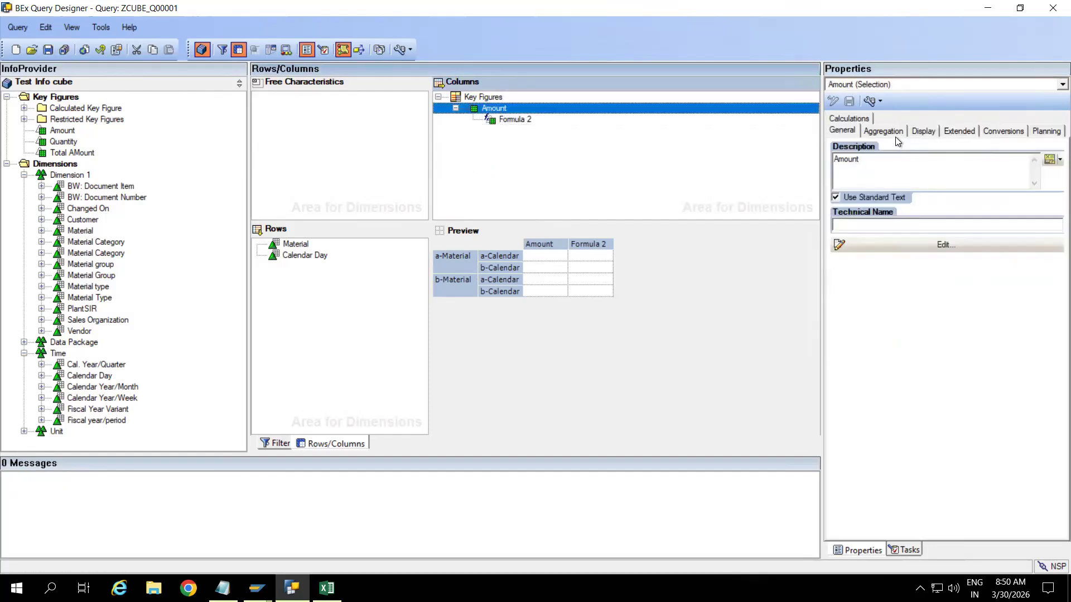
left_click(933, 130)
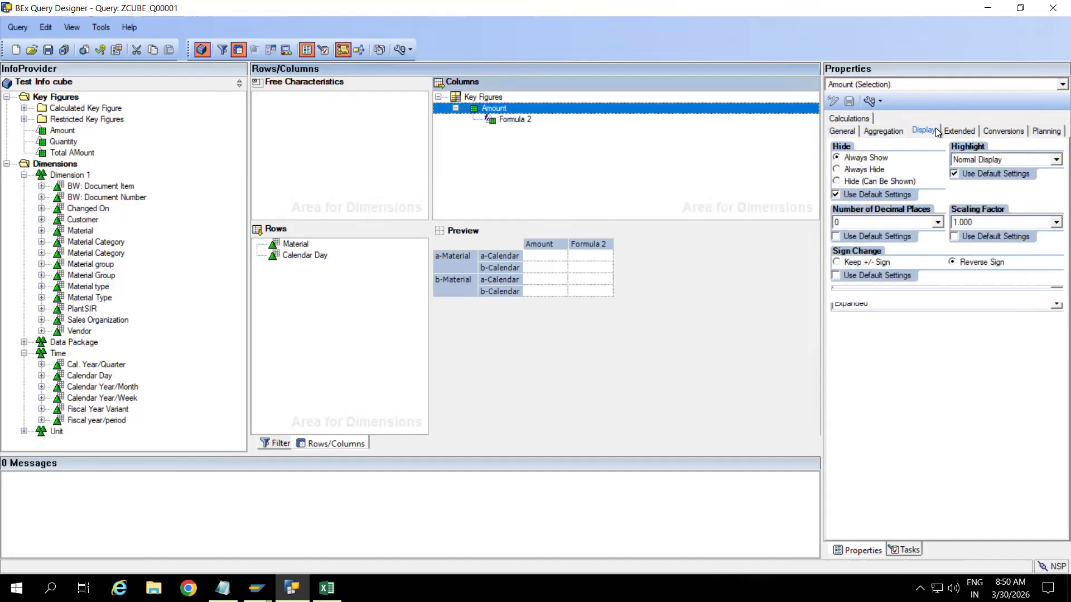
left_click(902, 302)
left_click(853, 326)
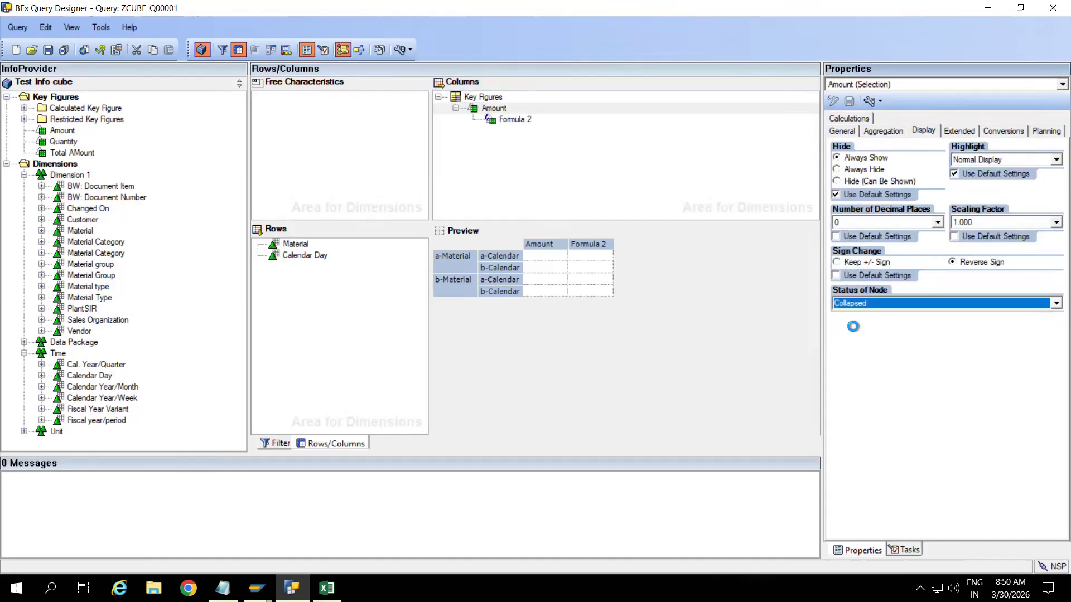
left_click(48, 49)
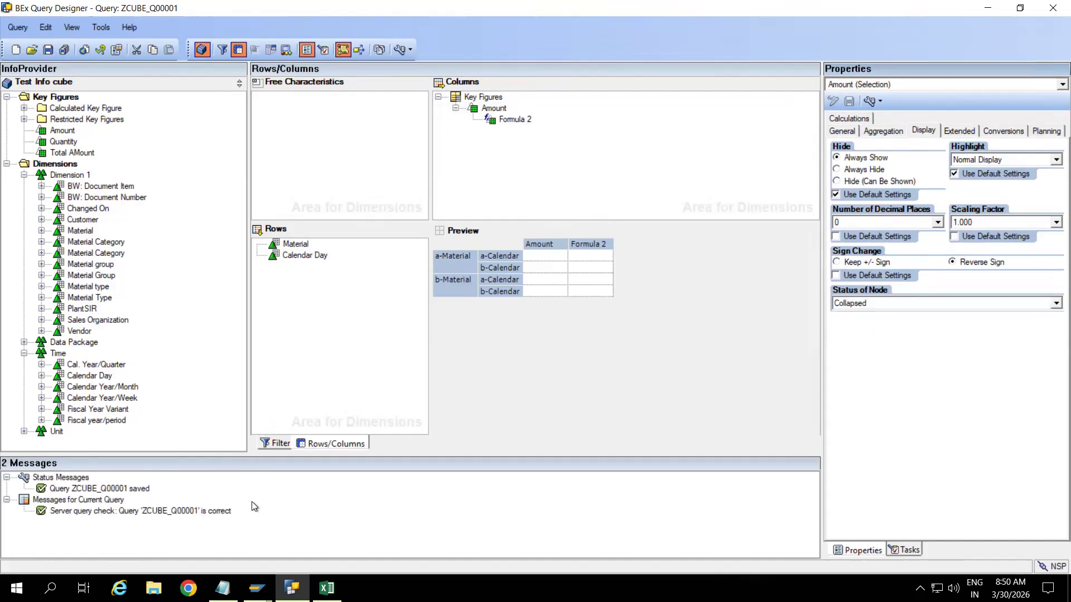
Step: Switch to RSRT, execute ZCUBE_Q00001 again and expand the Amount node in the result columns
mouse_move(256, 588)
left_click(239, 524)
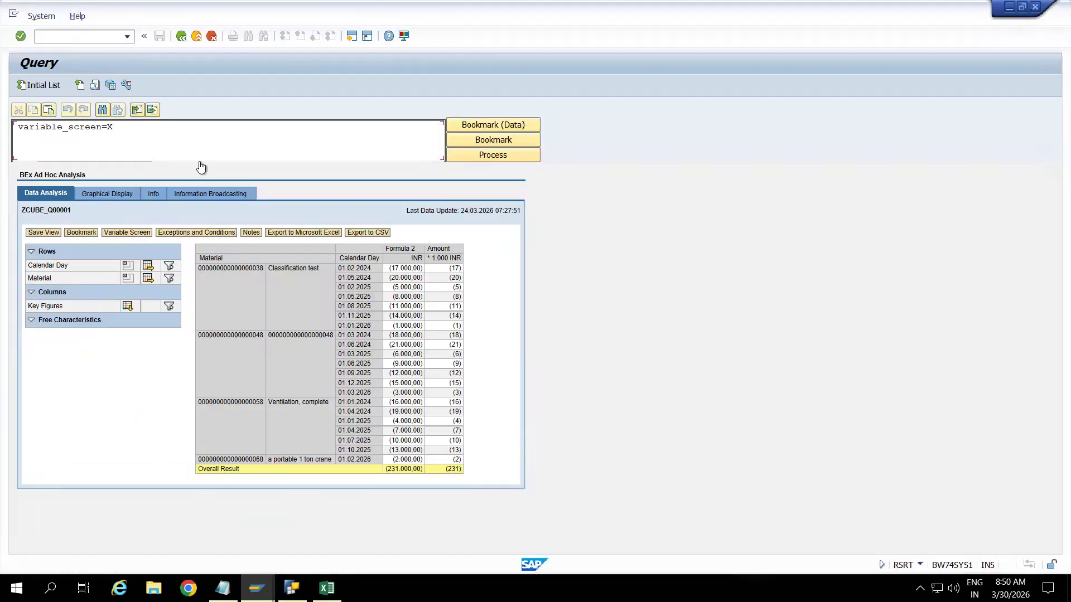
left_click(181, 36)
left_click(43, 89)
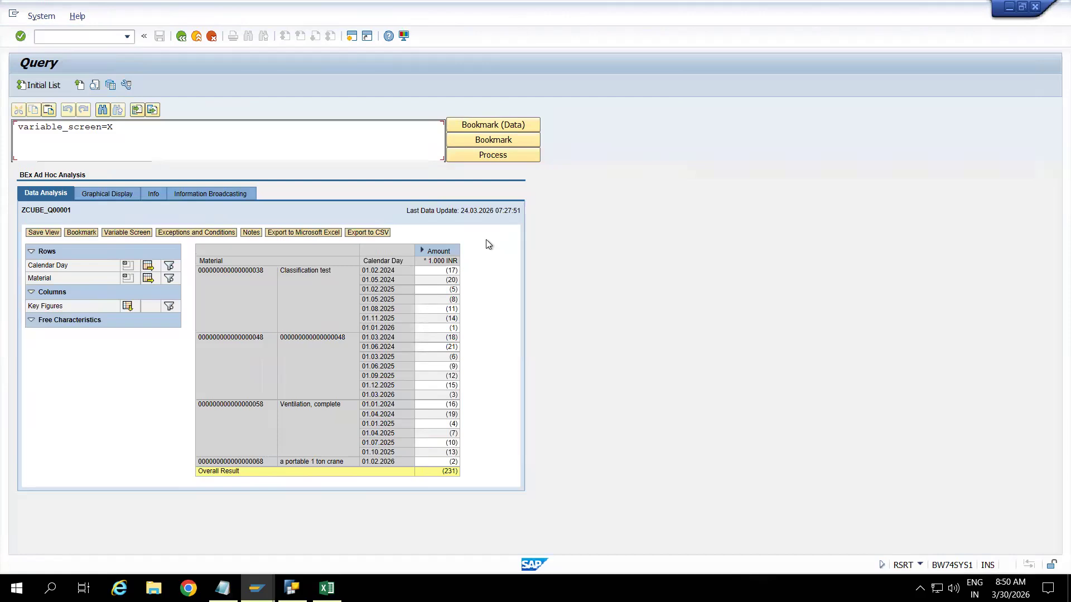
left_click(421, 251)
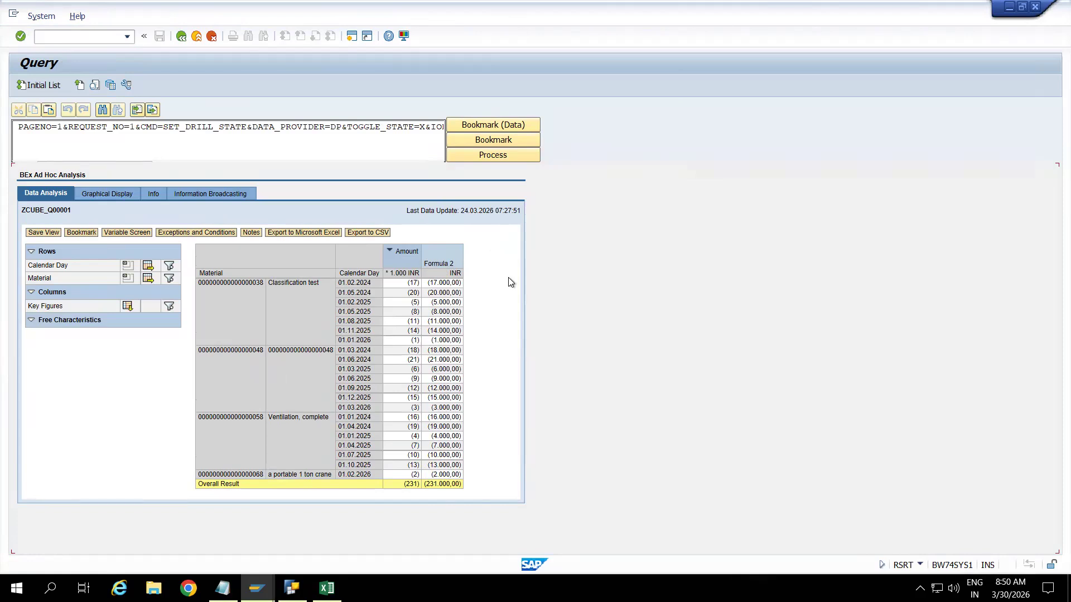
Step: Return to BEx Query Designer, change Amount's Status of Node to Expanded and save the query
key("alt+Tab")
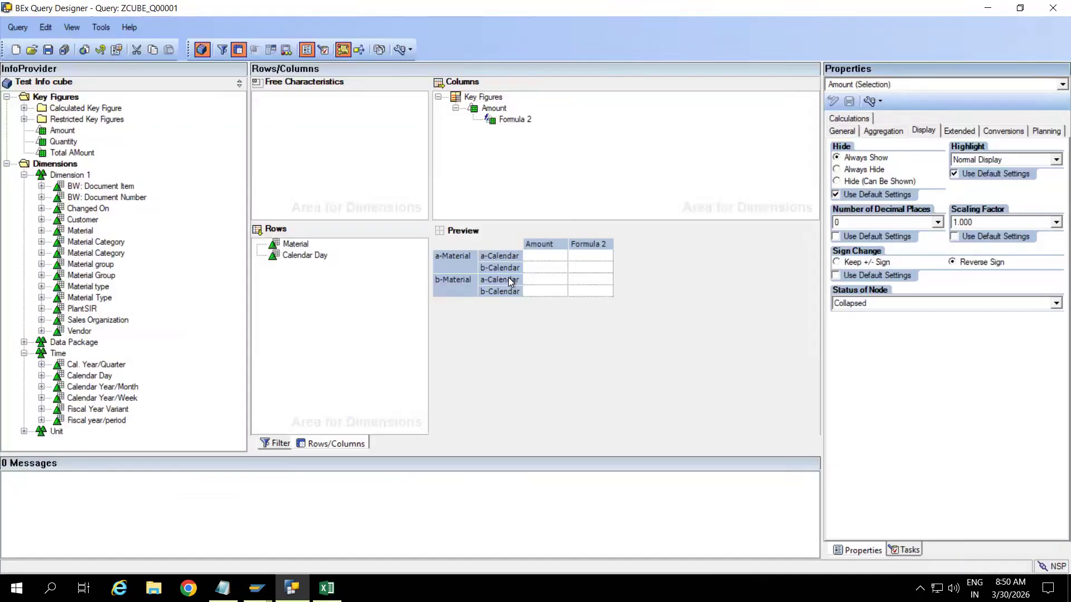
left_click(893, 307)
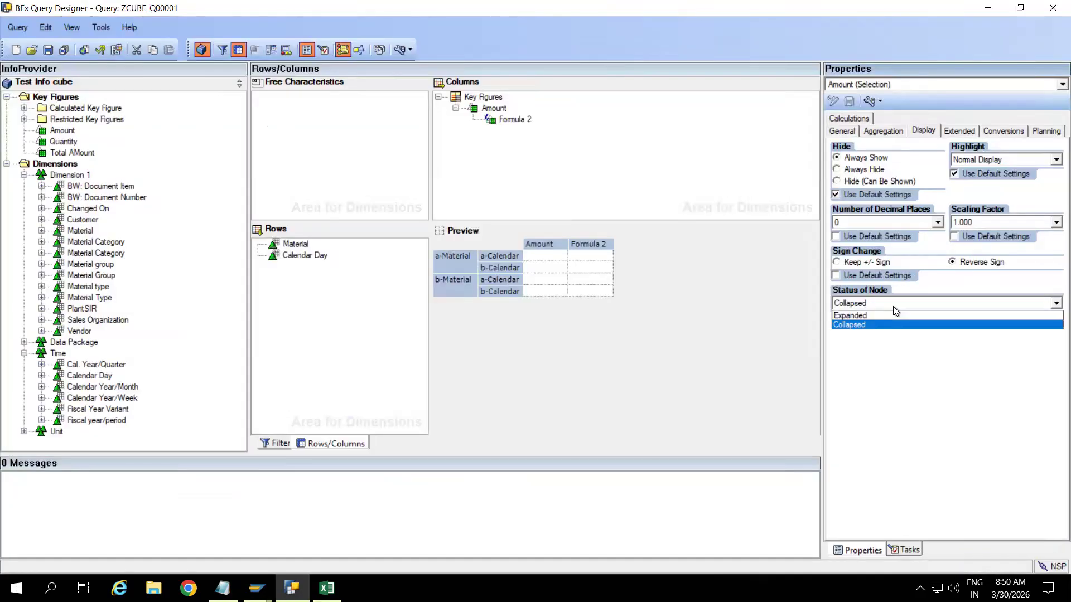
left_click(862, 317)
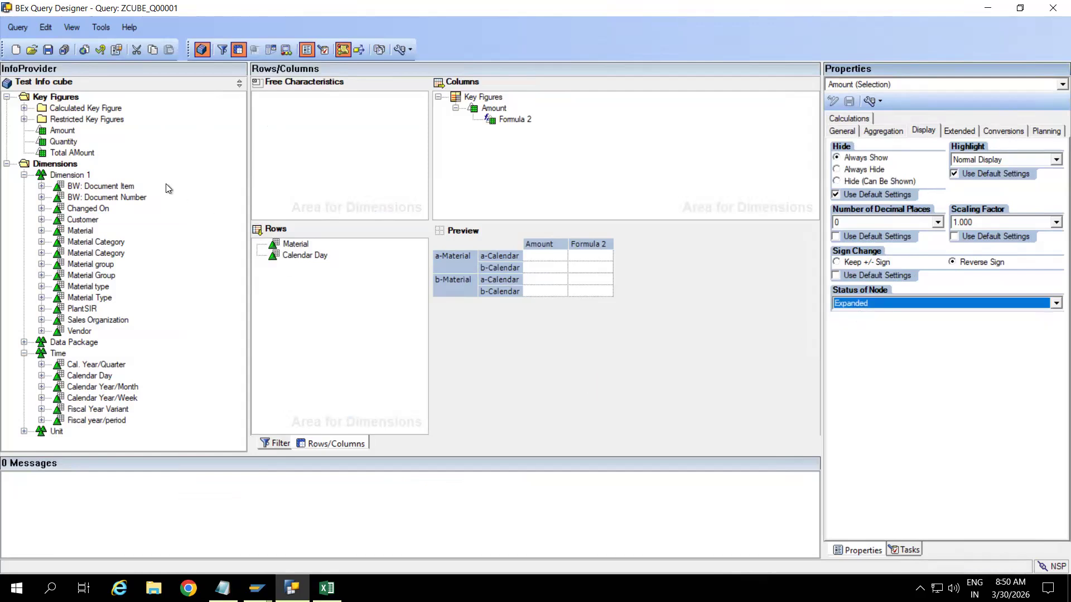
left_click(48, 51)
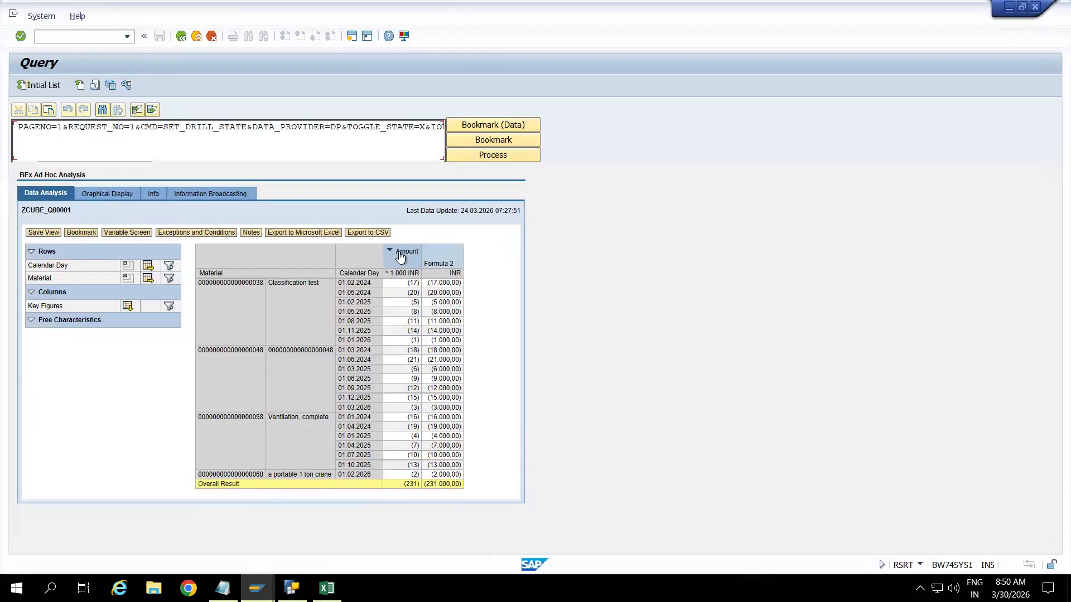
Step: In RSRT, collapse and re-expand the Amount node, and rerun the query to check the Expanded setting
left_click(391, 251)
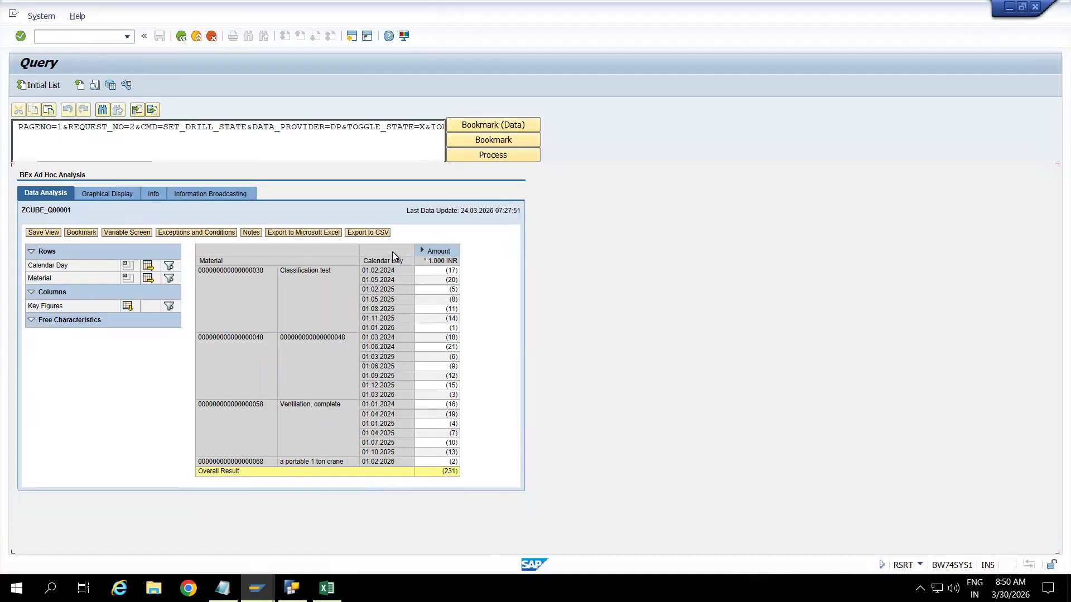
left_click(421, 252)
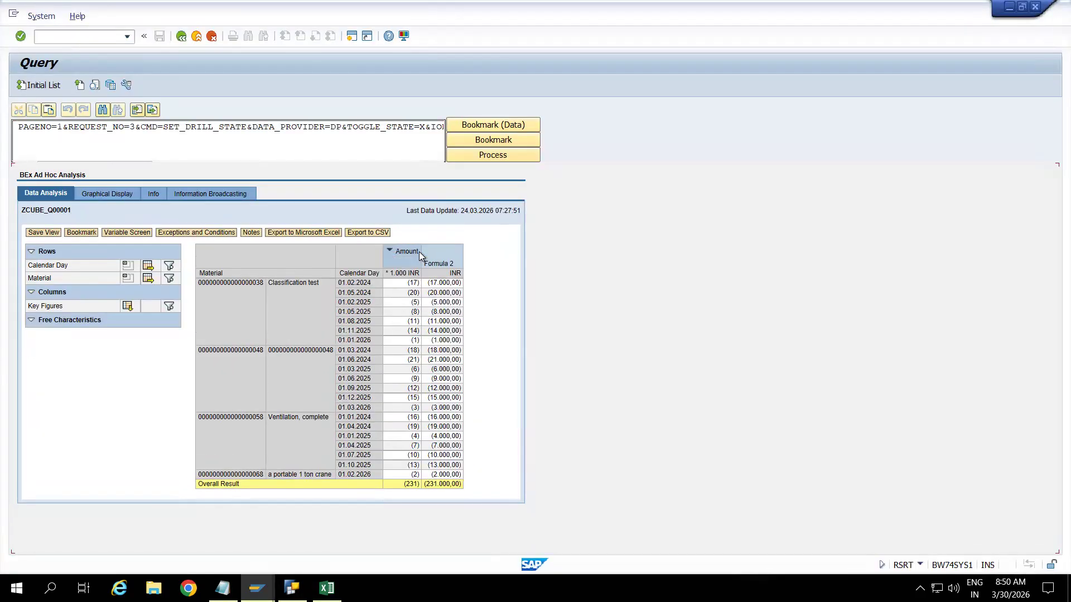
left_click(181, 36)
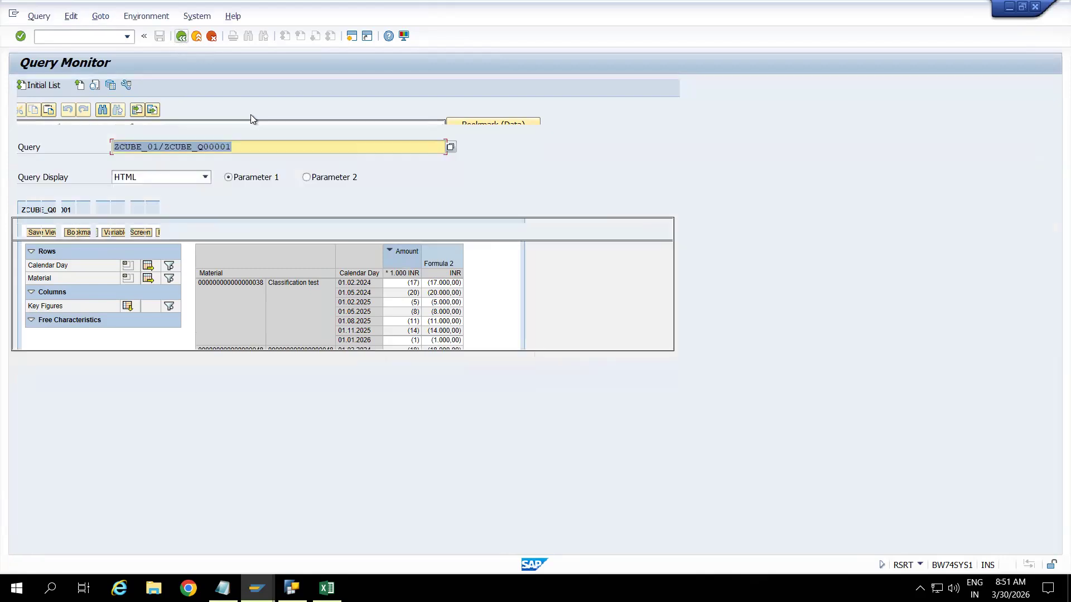
left_click(38, 86)
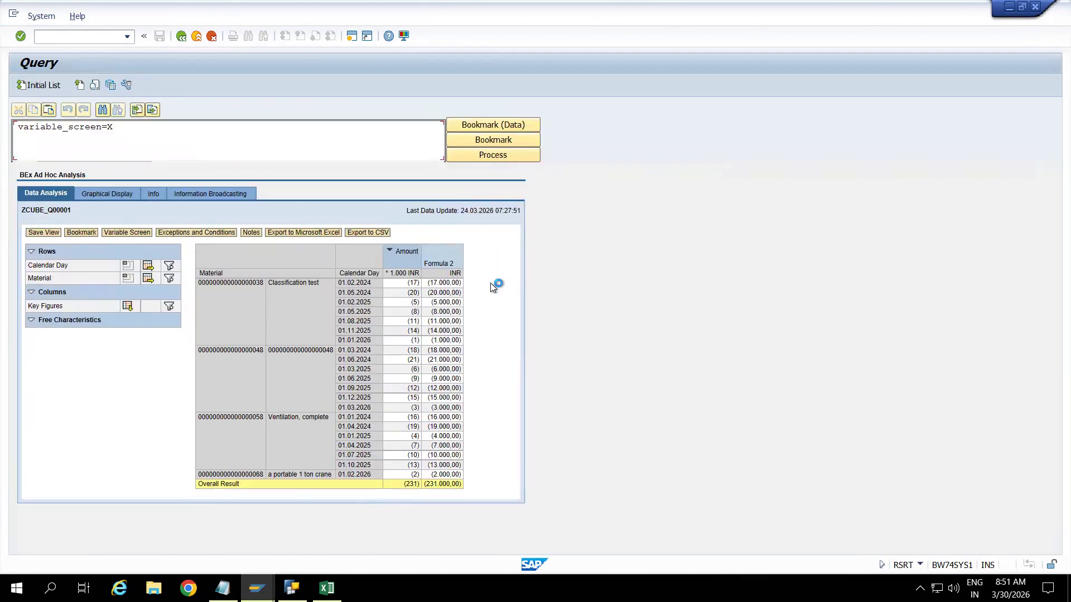
Step: Switch back to BEx Query Designer, set Amount's Status of Node back to Collapsed and save the query
key("alt+Tab")
left_click(912, 302)
left_click(855, 326)
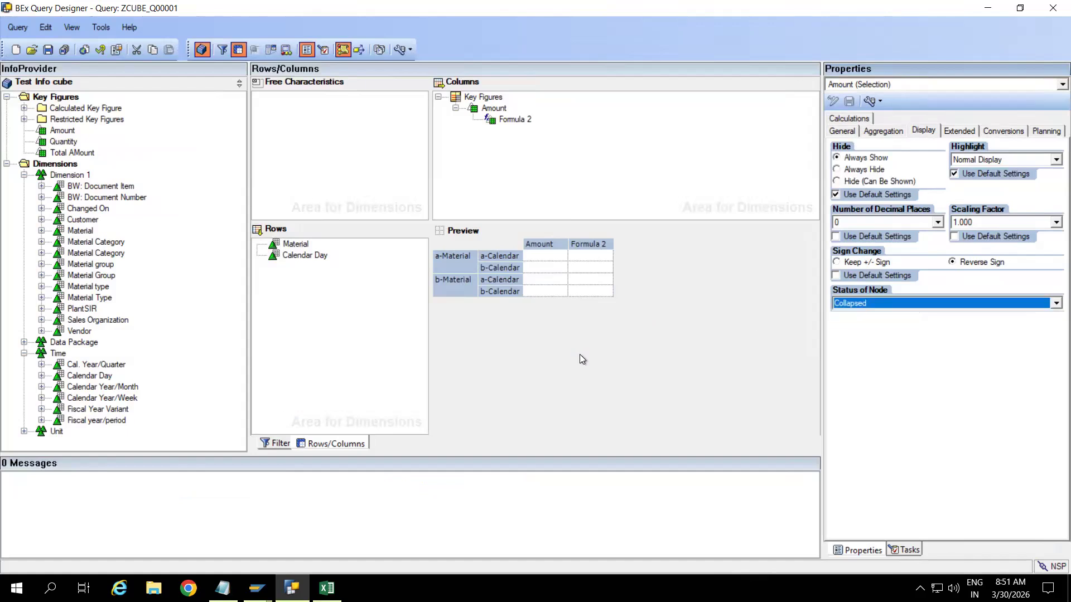
left_click(48, 49)
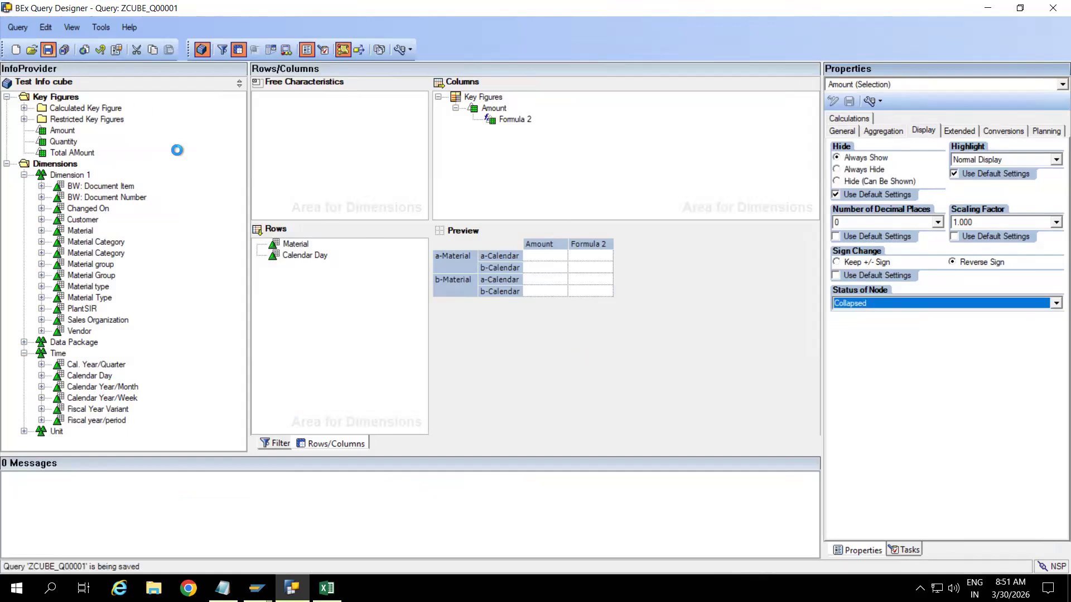
Step: Rerun the query in RSRT, expand the Amount node to show Formula 2, and return to BEx Query Designer
key("alt+Tab")
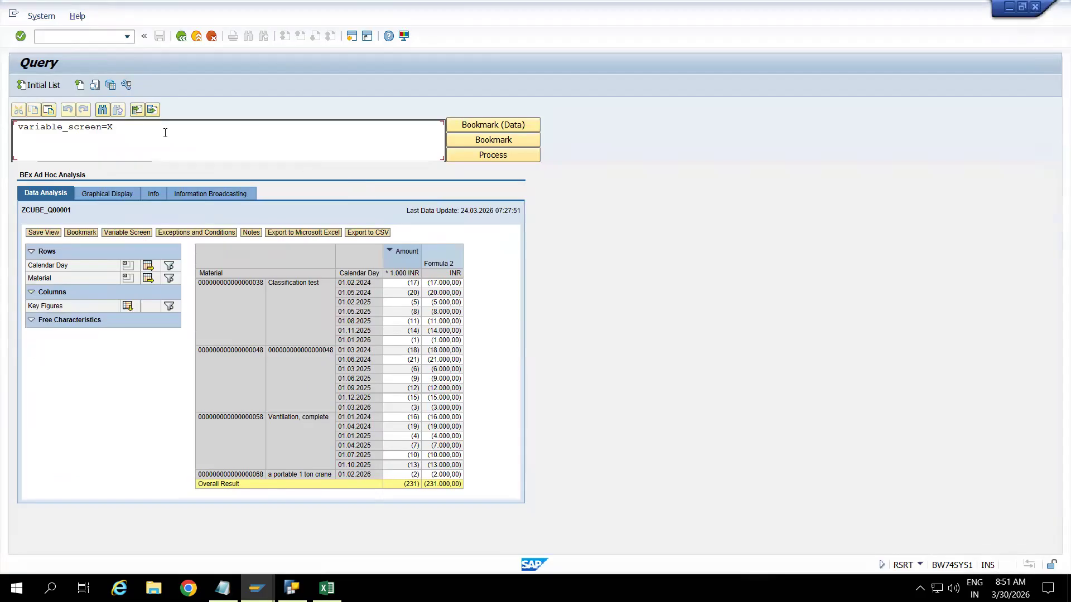
left_click(180, 37)
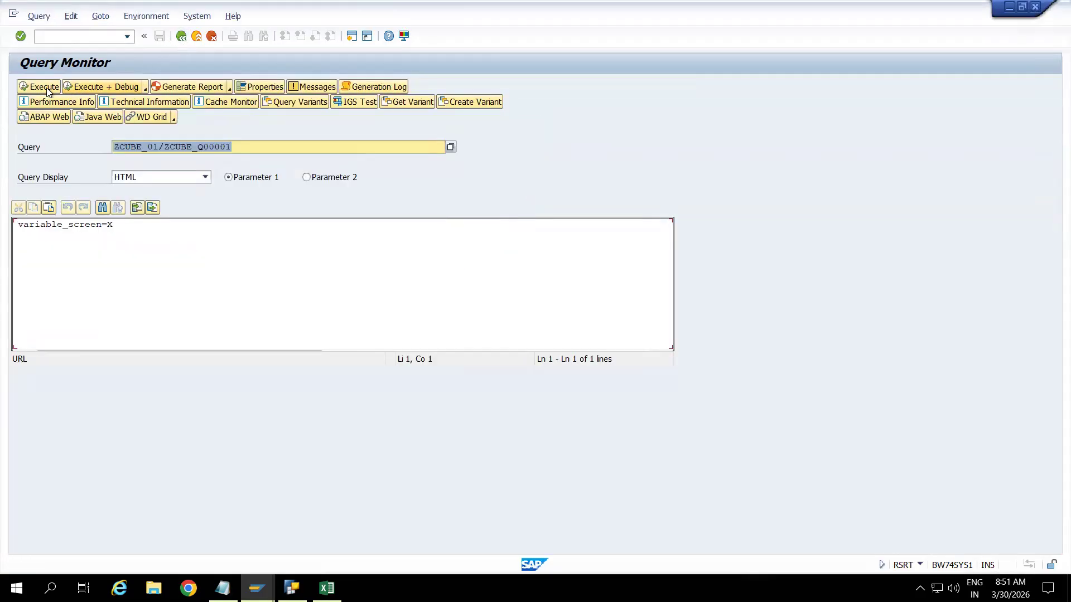
left_click(42, 87)
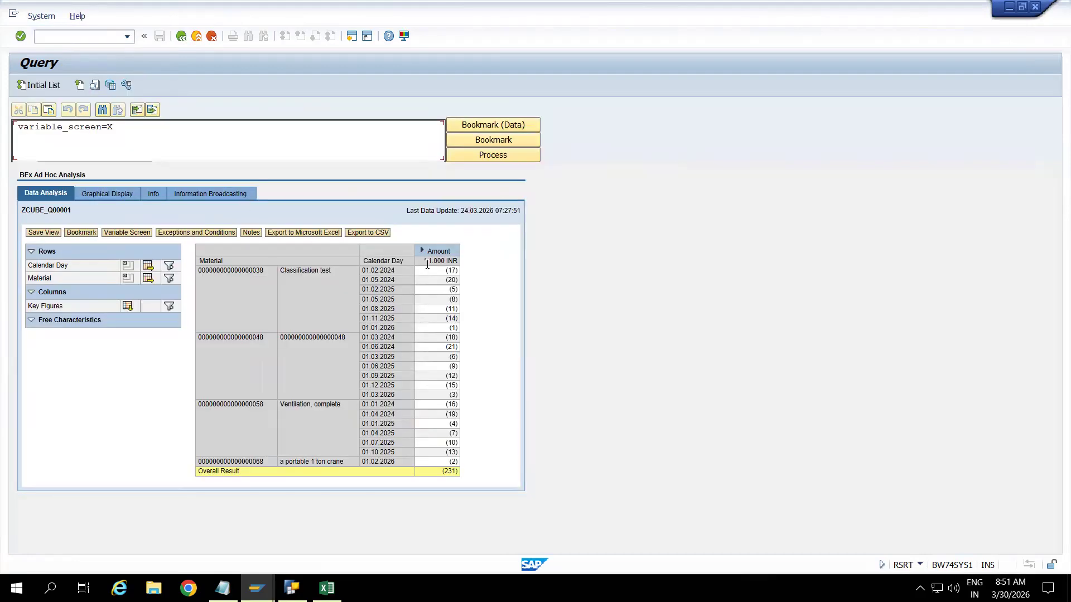
left_click(422, 251)
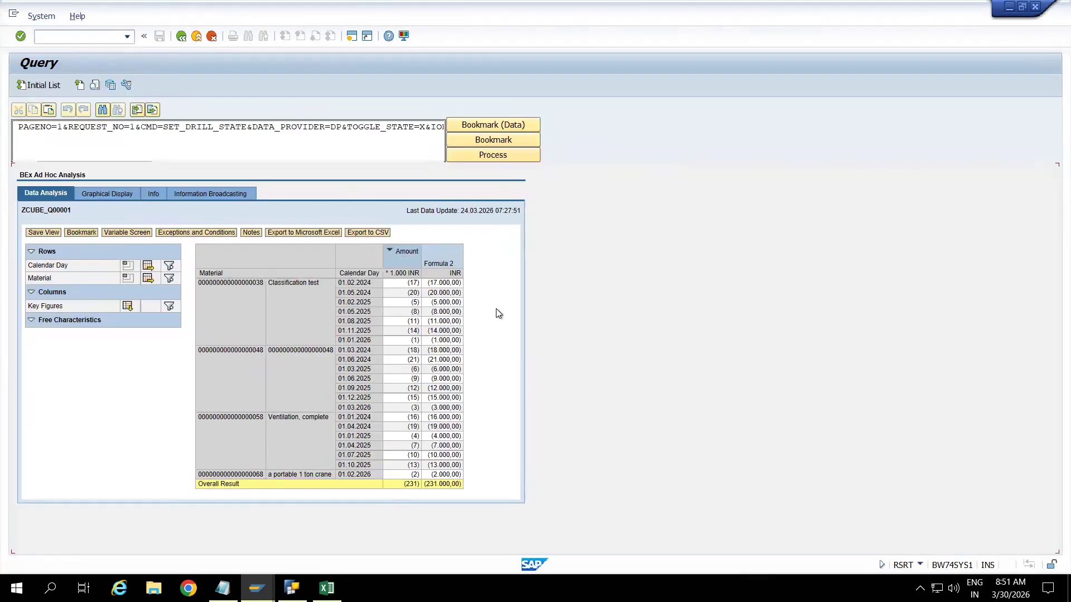
key("alt+Tab")
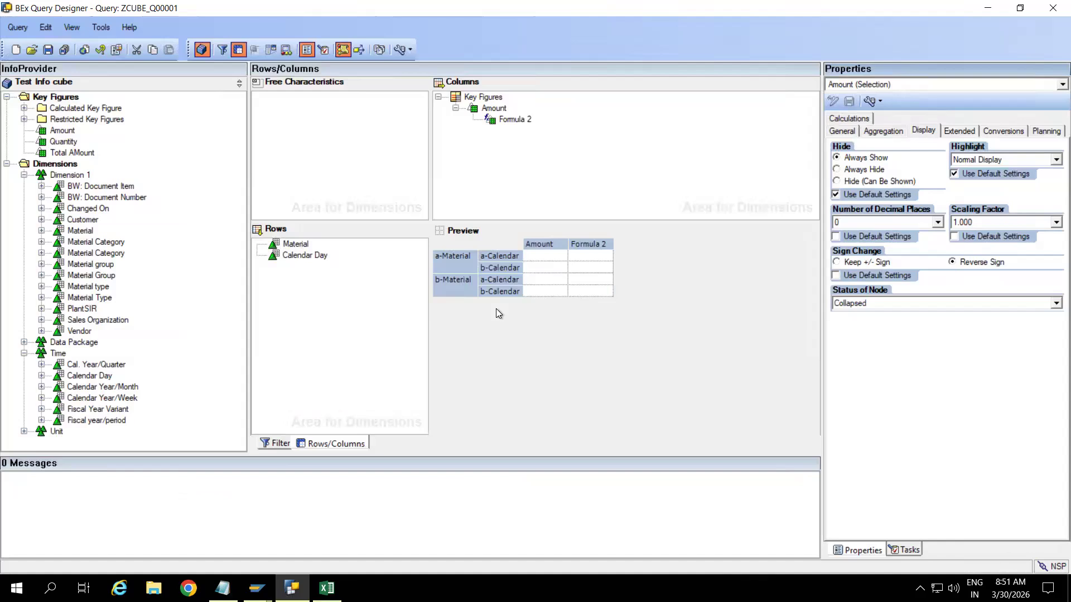